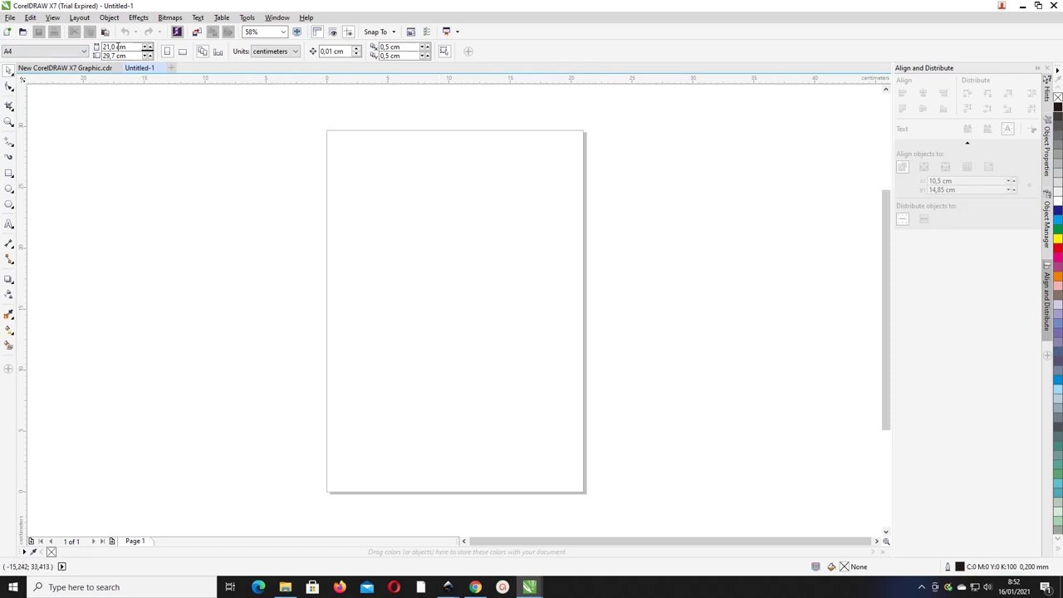
Create a rectangle that matches the full A4 page.
double_click(9, 174)
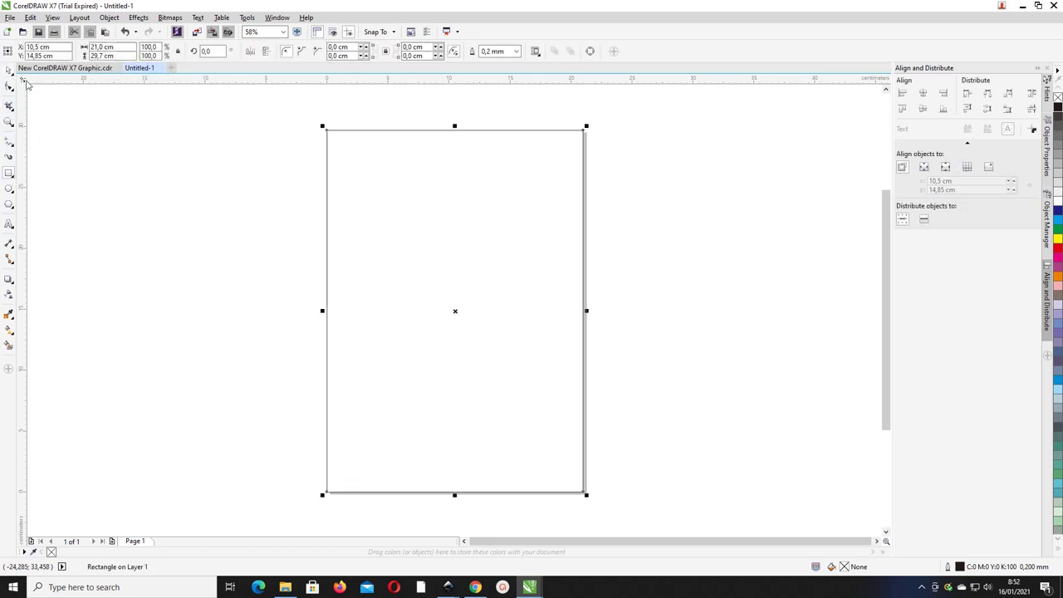
drag(330, 140, 458, 163)
key(ctrl+z)
click(245, 124)
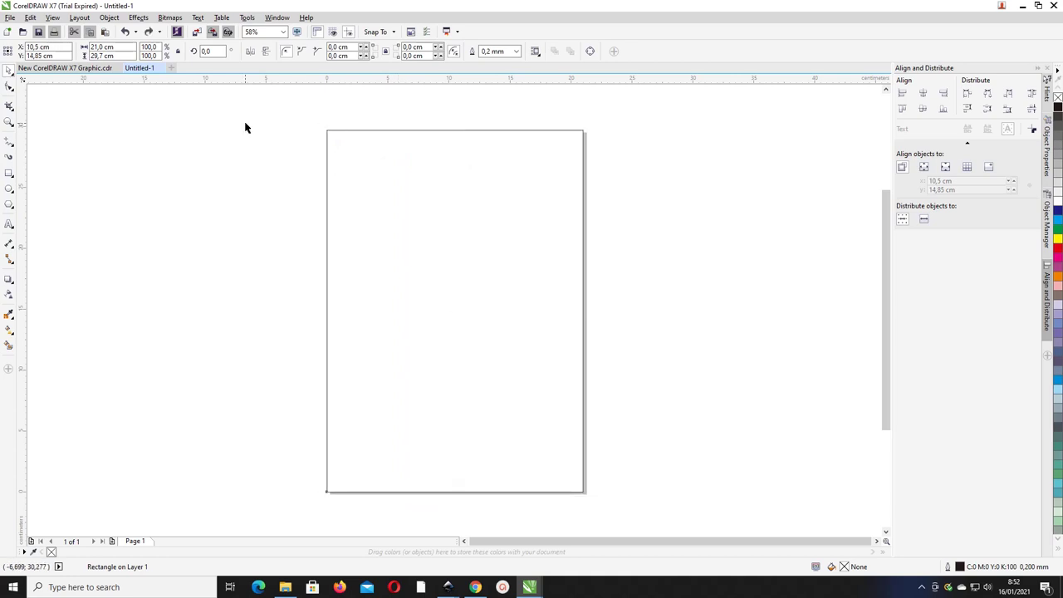
click(379, 132)
key(ctrl+d)
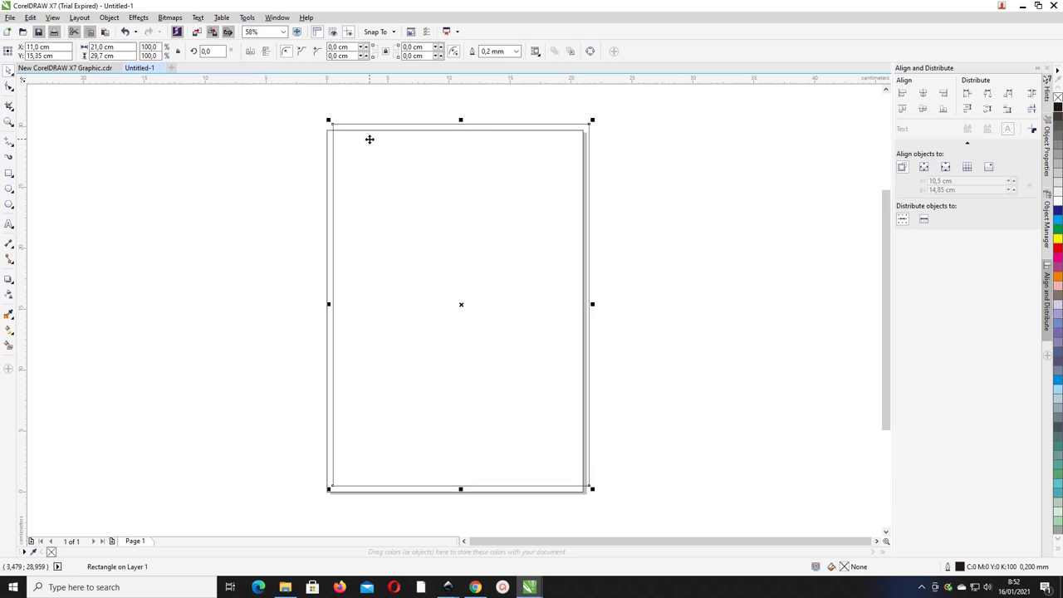
key(ctrl+z)
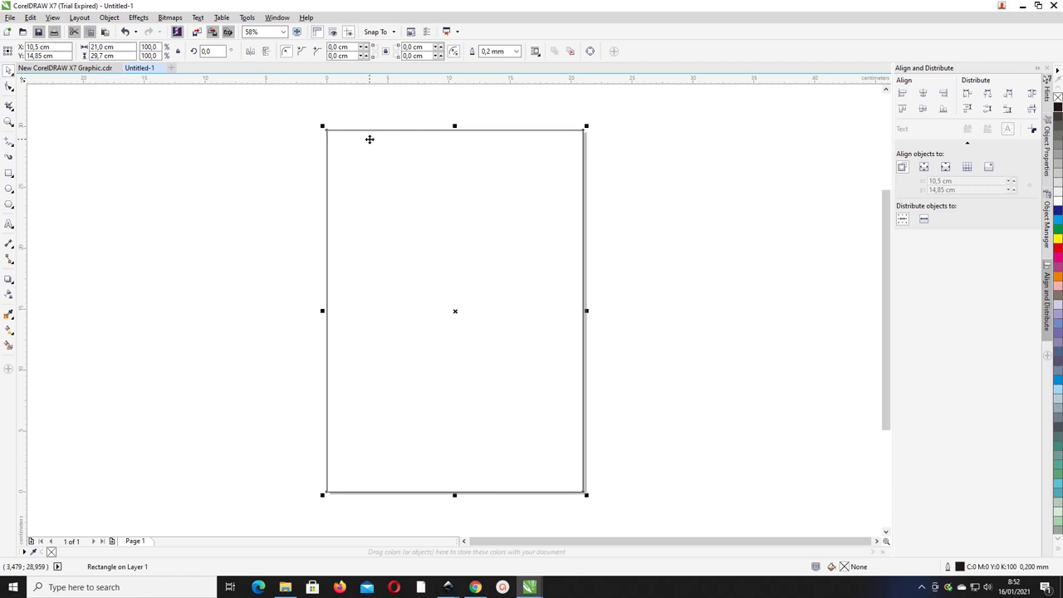
Fill an in-place copy of the page rectangle with 10% black and shrink it symmetrically about its centre to about 15 cm high.
click(1058, 196)
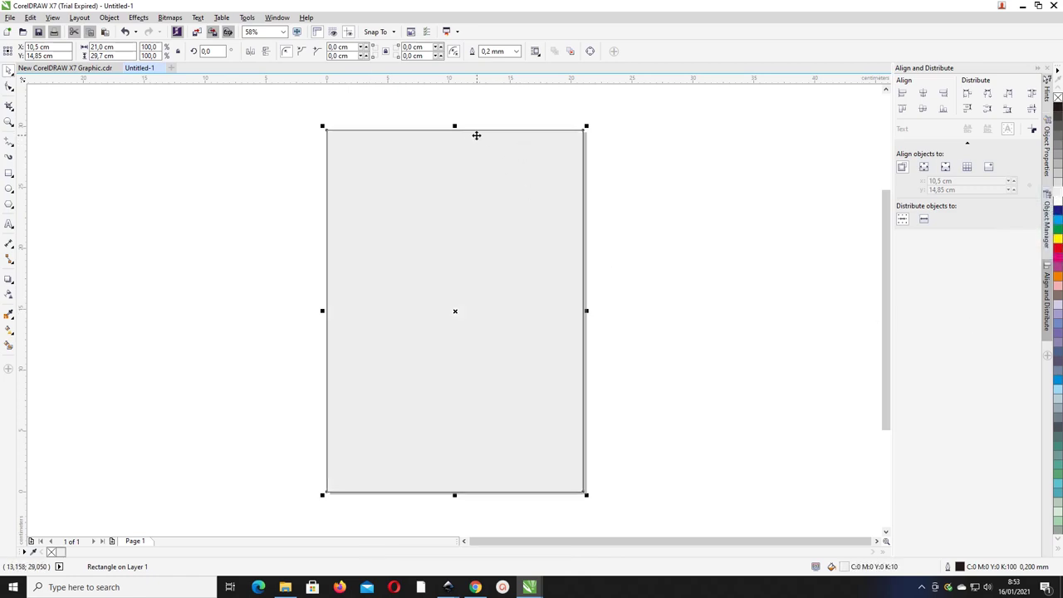
drag(455, 126, 468, 202)
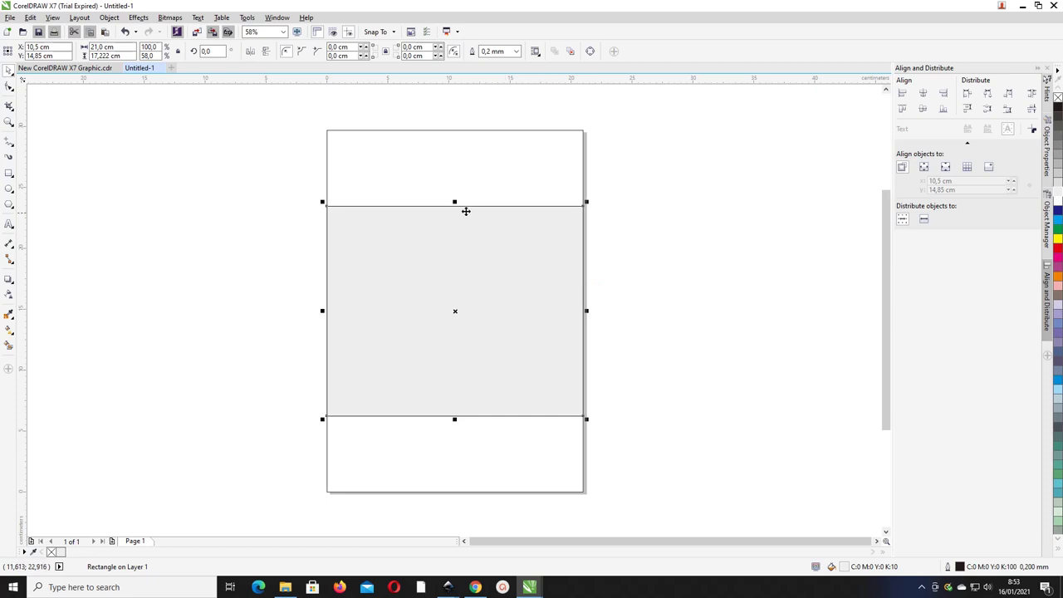
drag(454, 203, 456, 220)
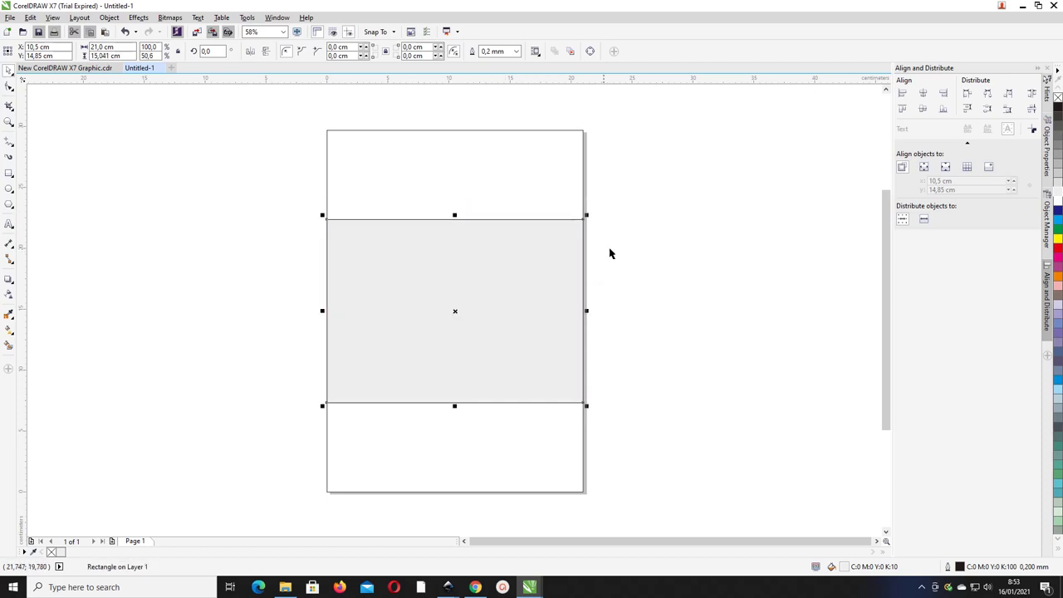
Fill the full-page rectangle behind the middle band with 20% black.
click(640, 244)
click(488, 289)
click(313, 183)
click(332, 172)
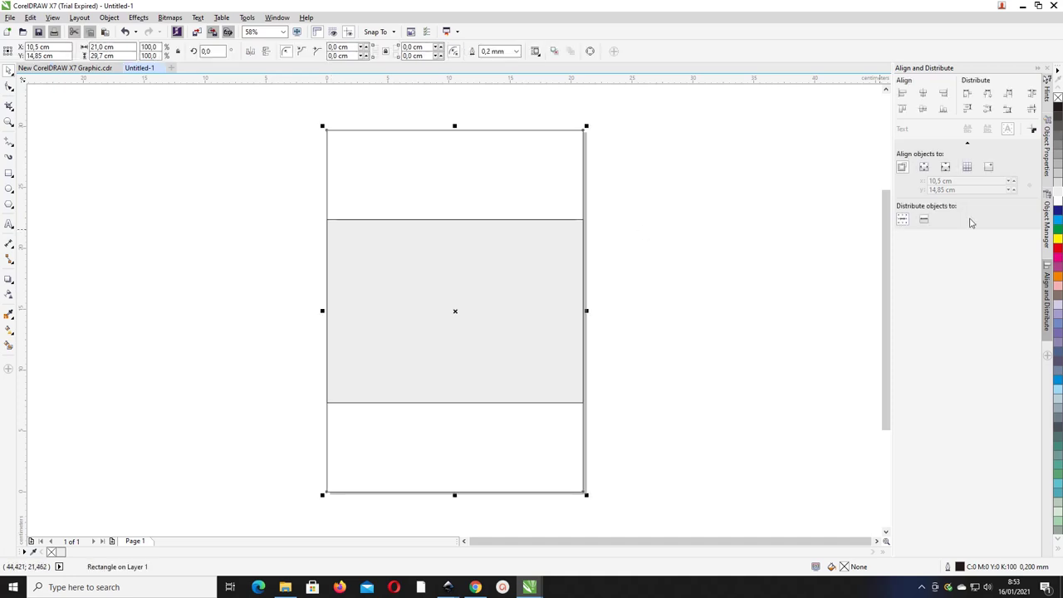
click(1058, 185)
click(776, 245)
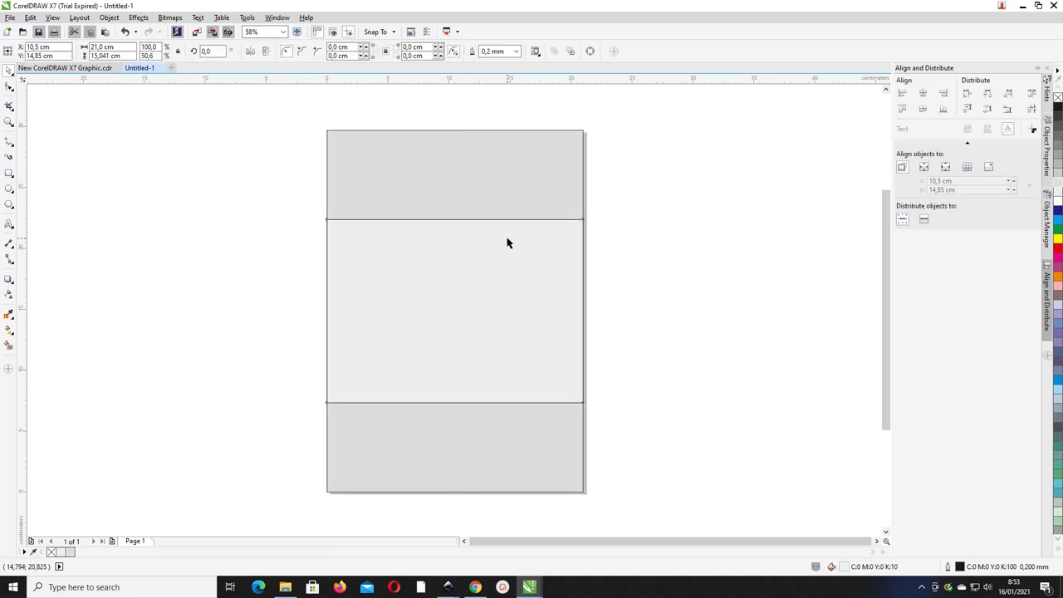
Remove the outlines from both the full-page rectangle and the middle rectangle.
click(505, 240)
drag(302, 115, 662, 512)
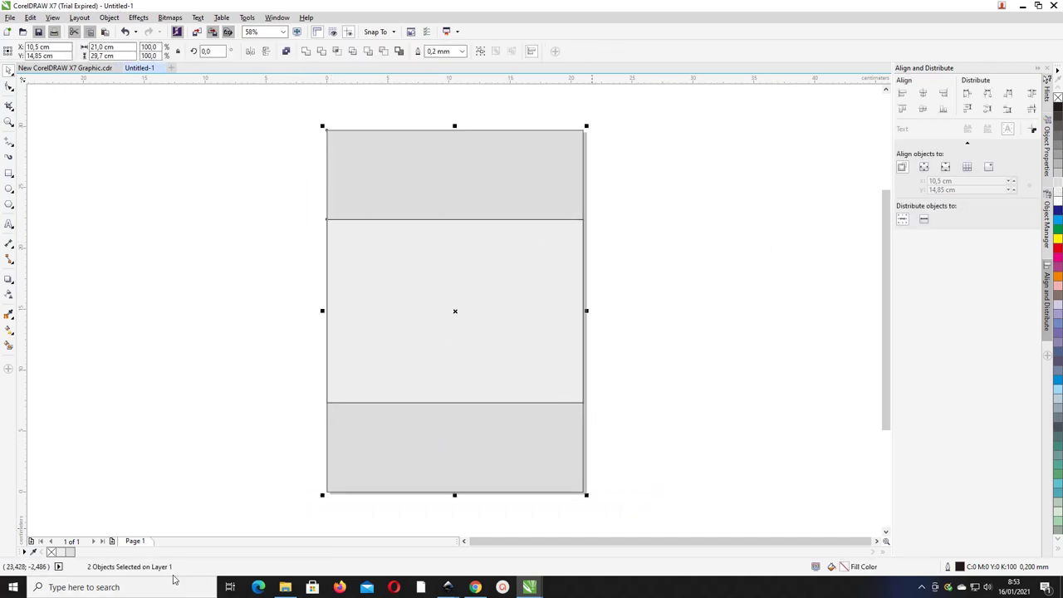
click(204, 337)
click(507, 311)
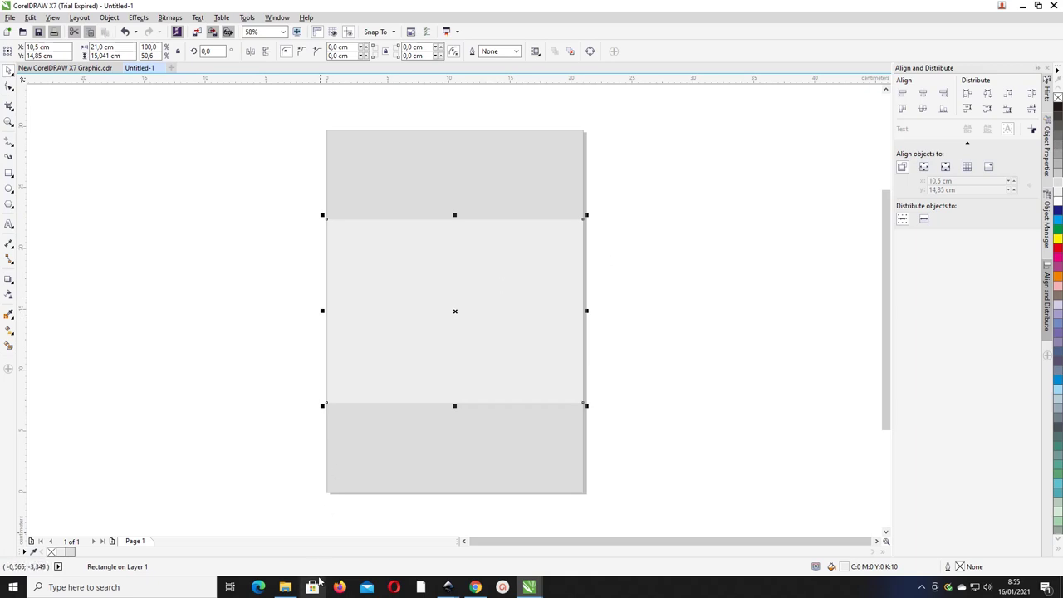
Bring the boy, girl, striped globe, QR code, colour swatch and craft-table images from the Tutorial Dan Bahan folder into the drawing.
click(285, 588)
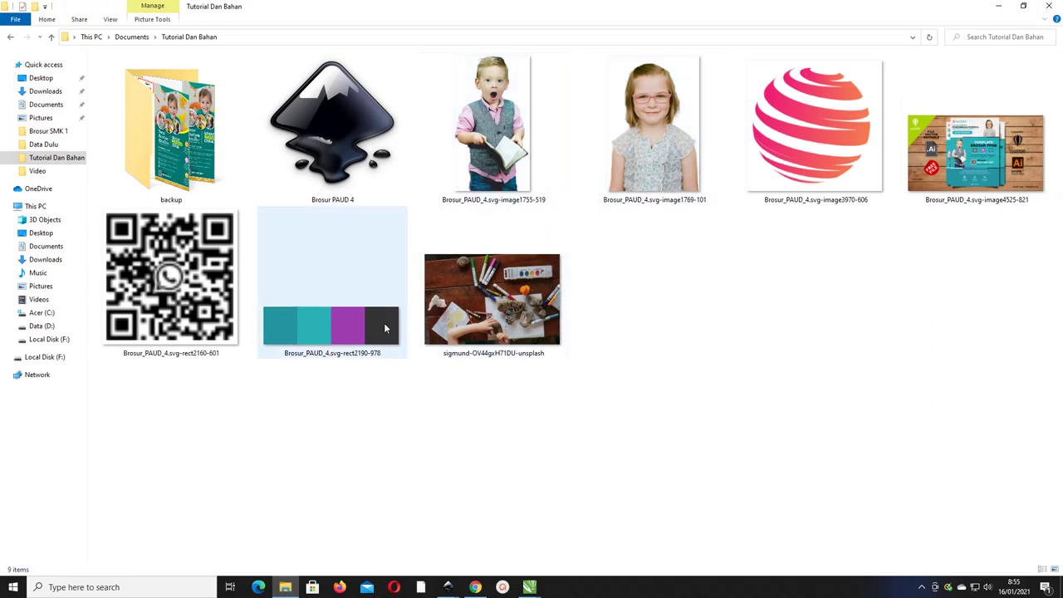
drag(382, 357, 407, 373)
click(517, 153)
ctrl+click(656, 141)
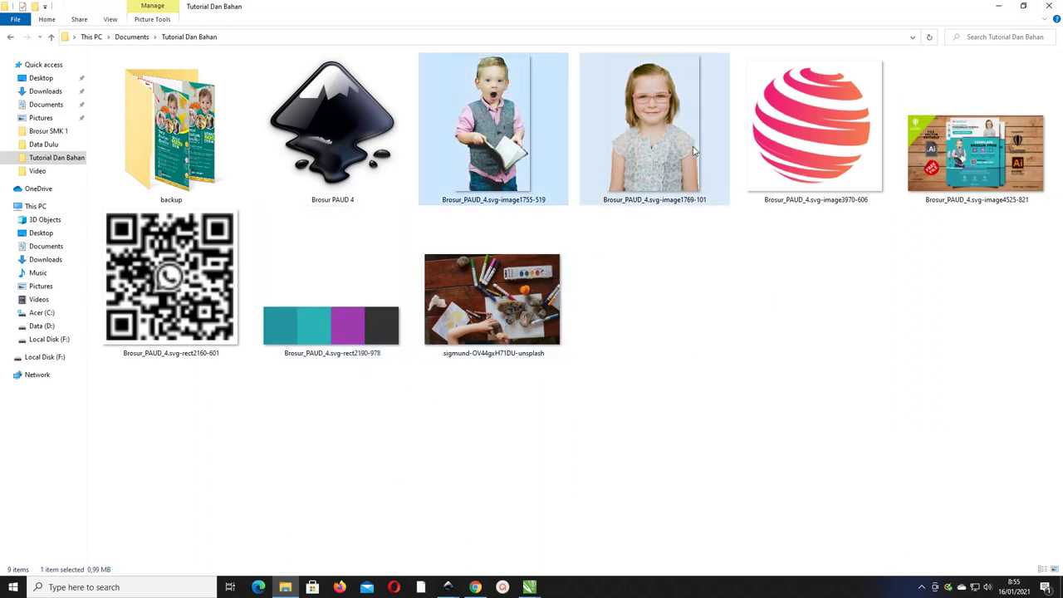
ctrl+click(818, 130)
ctrl+click(500, 311)
ctrl+click(311, 324)
ctrl+click(218, 303)
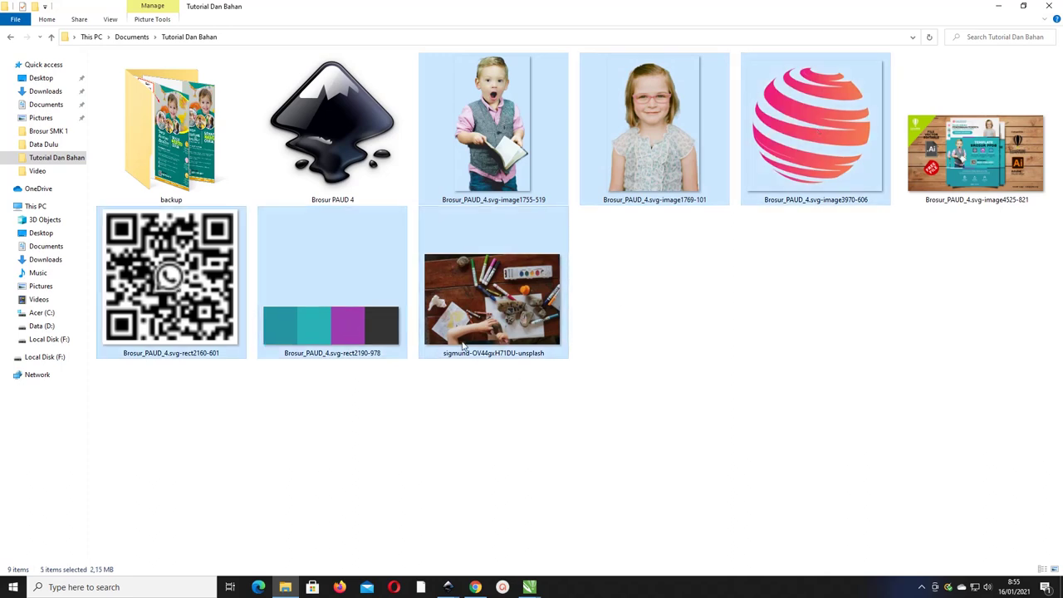
drag(488, 319, 608, 312)
Move the imported pictures to the left of the page and the colour swatch strip to its right.
scroll(541, 285, down, 2)
drag(776, 449, 525, 192)
drag(628, 301, 697, 258)
click(370, 168)
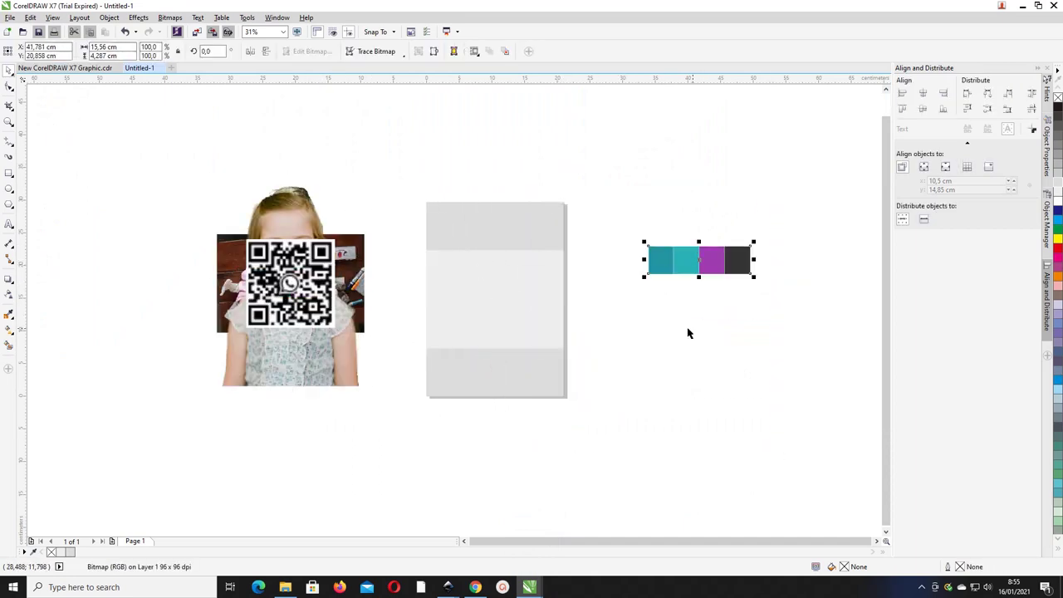
scroll(647, 314, left, 1)
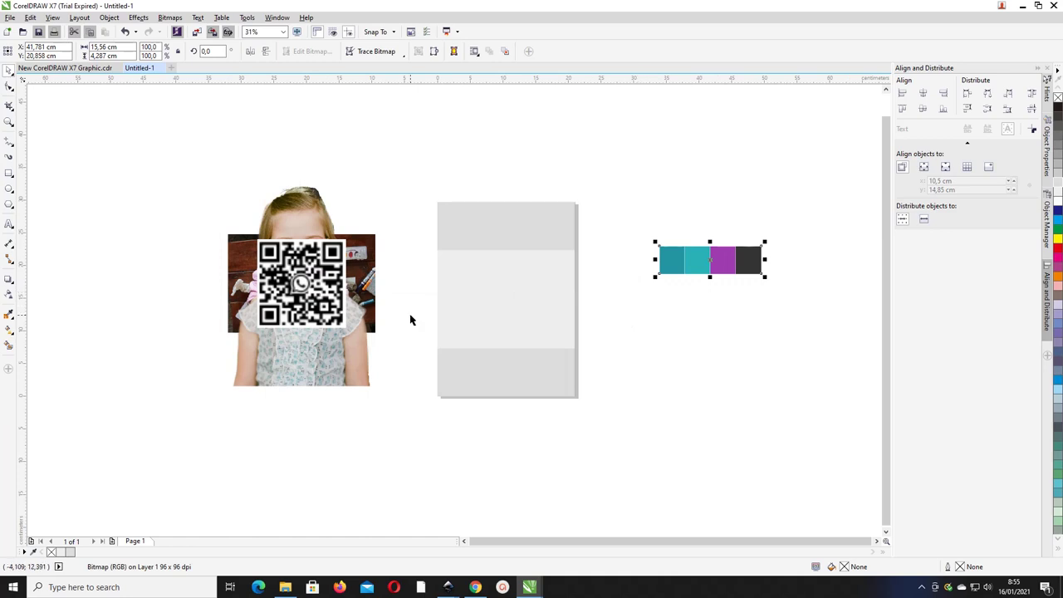
Fill the full-page rectangle with the dark teal (#2495A1) sampled from the first colour swatch.
click(562, 363)
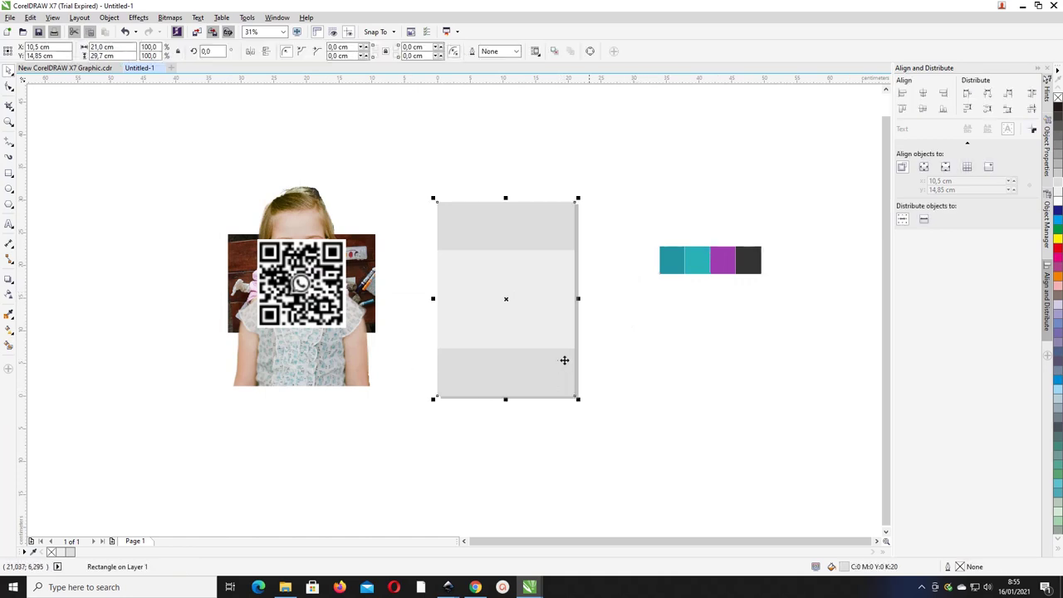
click(8, 314)
click(684, 266)
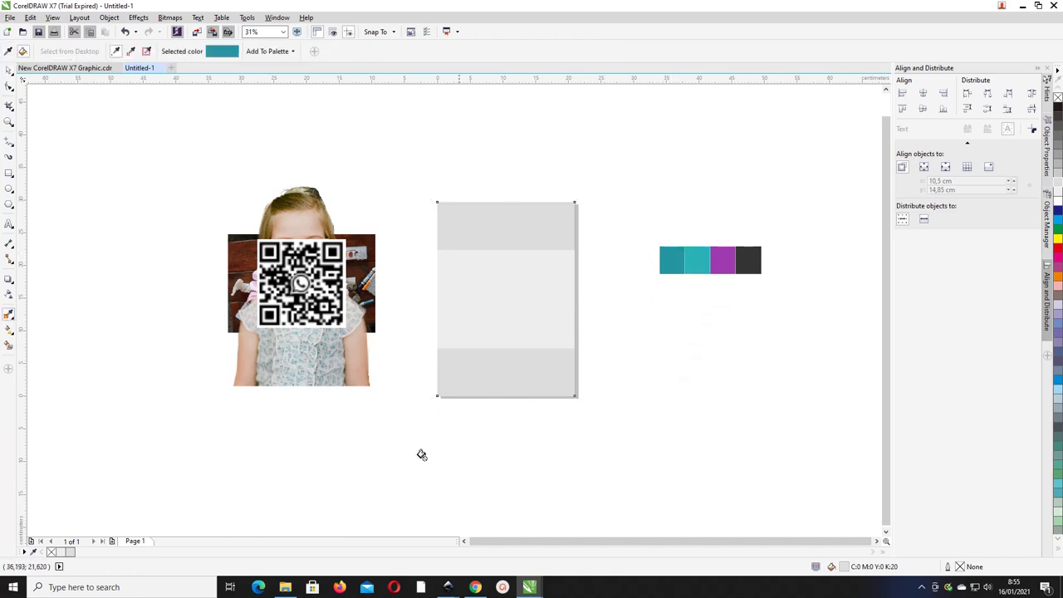
click(500, 373)
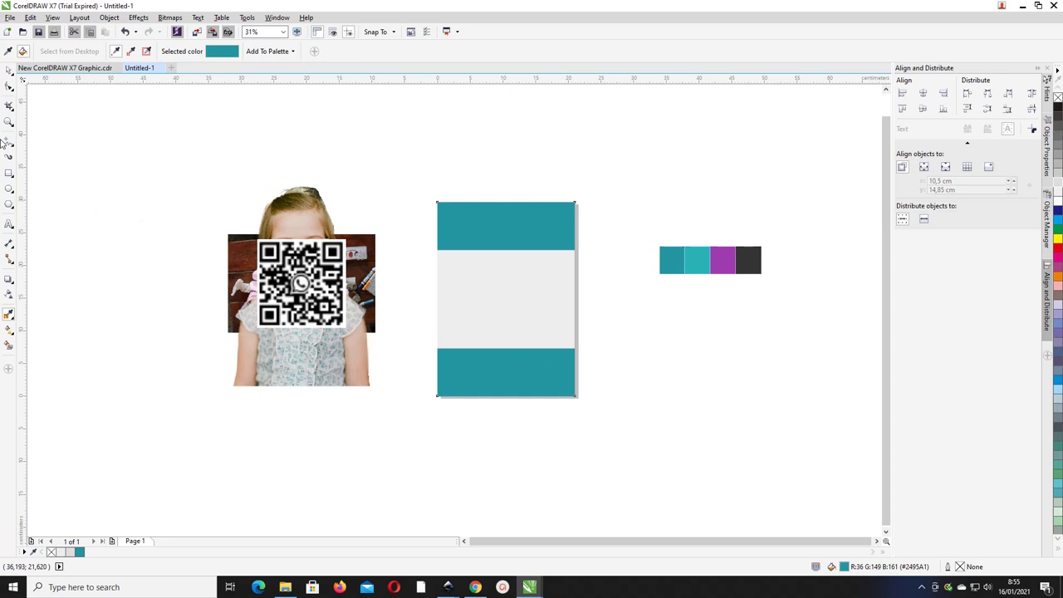
click(8, 72)
Trim the area of the middle rectangle out of the dark teal full-page rectangle.
scroll(505, 238, up, 2)
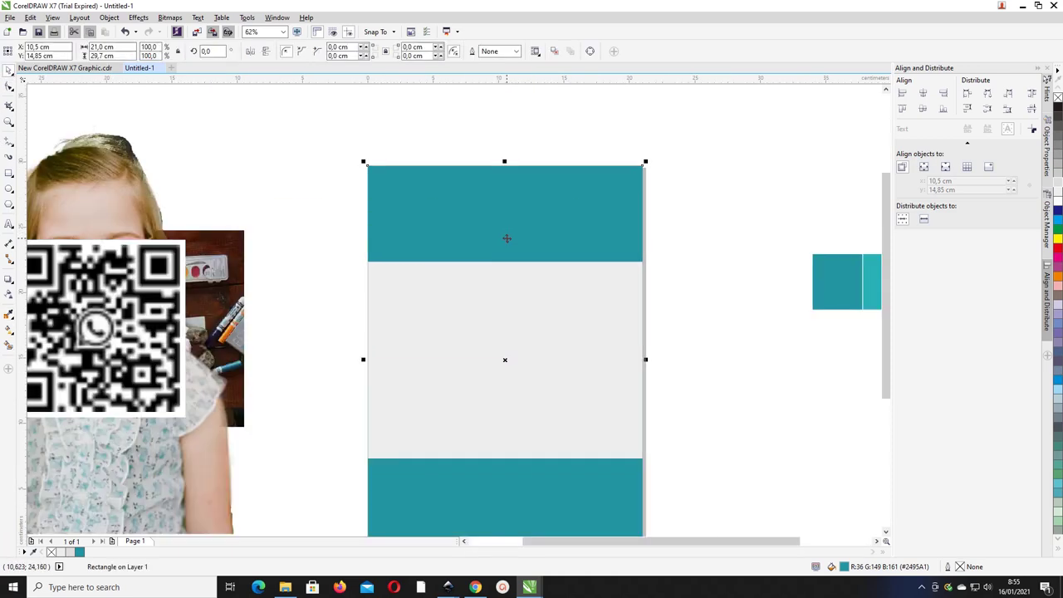
scroll(508, 266, down, 2)
click(510, 270)
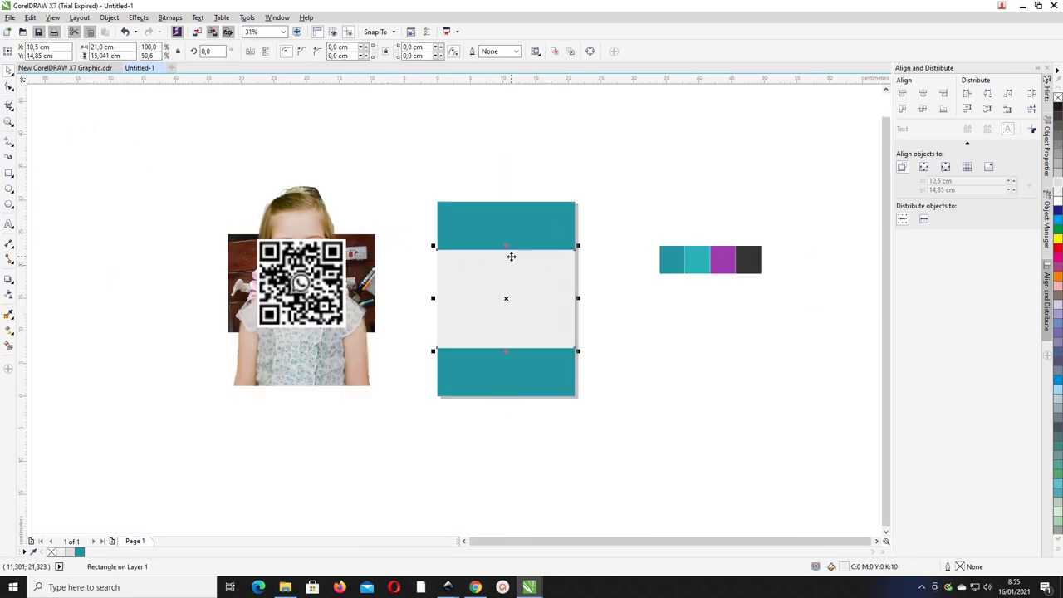
shift+click(537, 235)
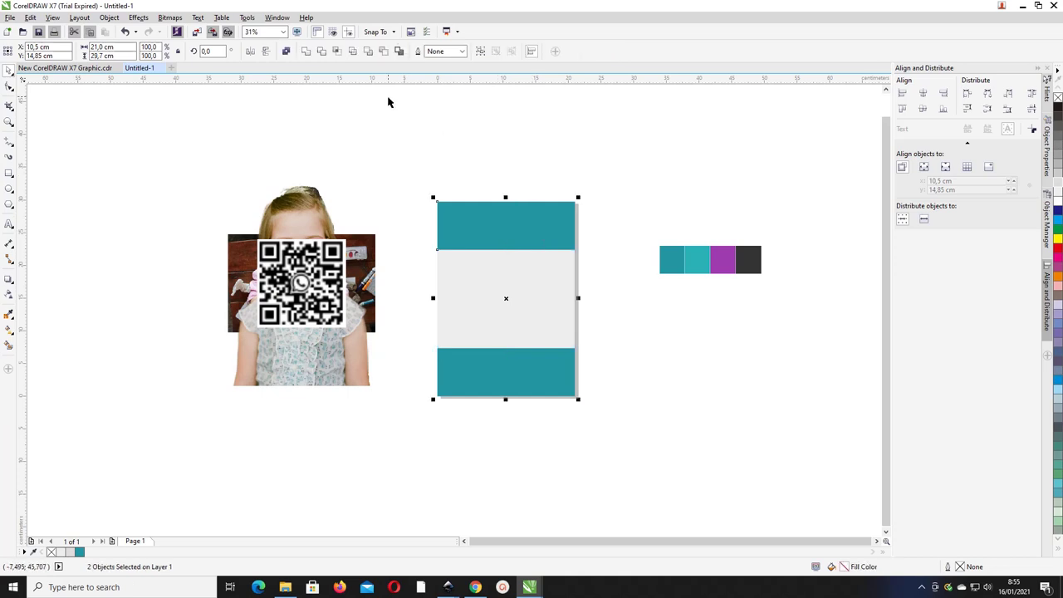
click(322, 51)
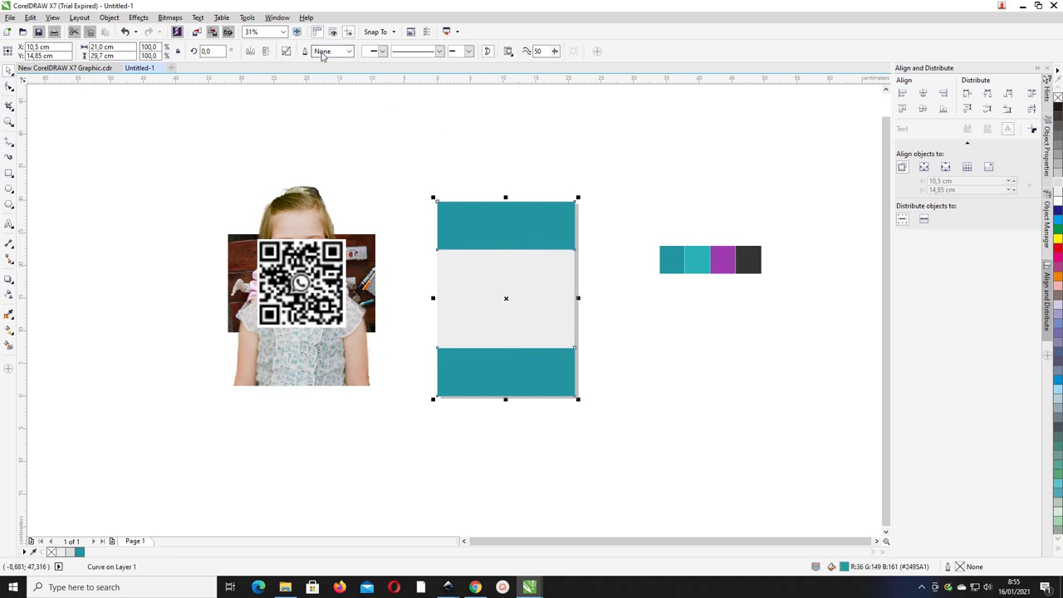
click(528, 213)
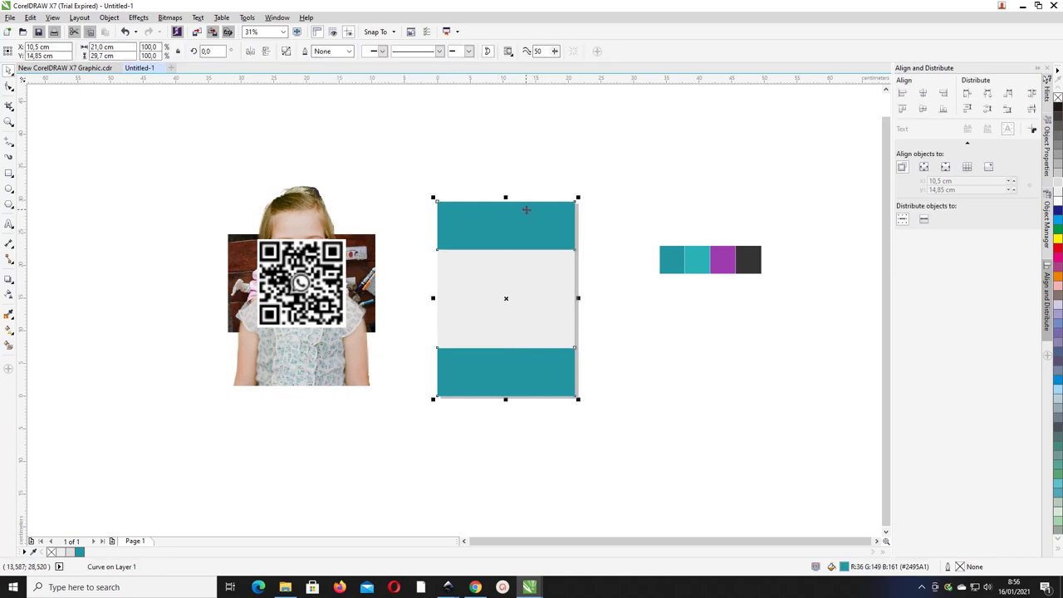
Break apart the trimmed dark teal shape and fill its upper band with white.
click(286, 51)
click(423, 103)
drag(524, 217, 566, 201)
key(ctrl+z)
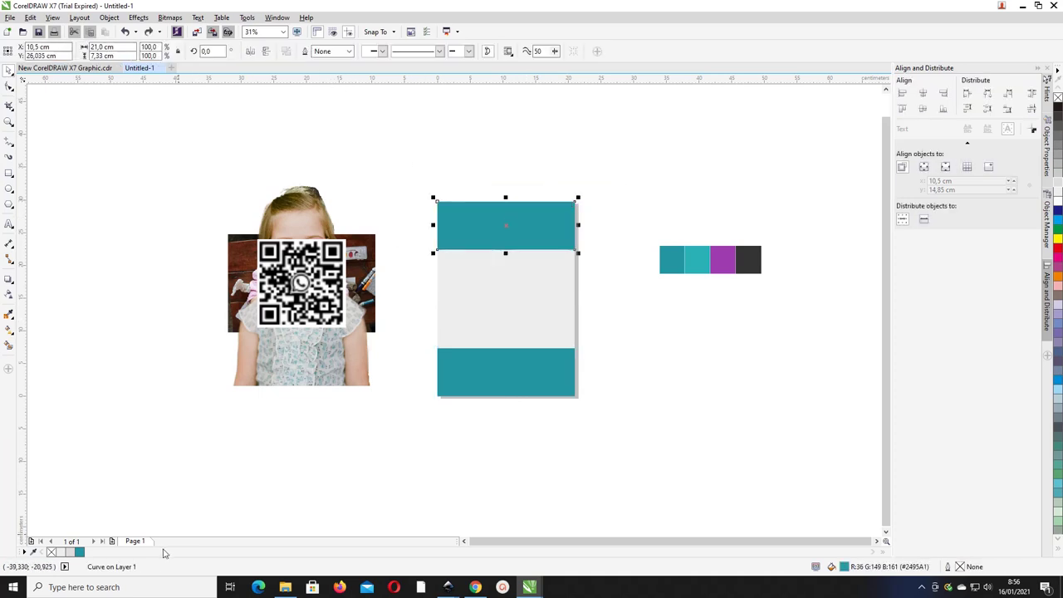
click(1058, 204)
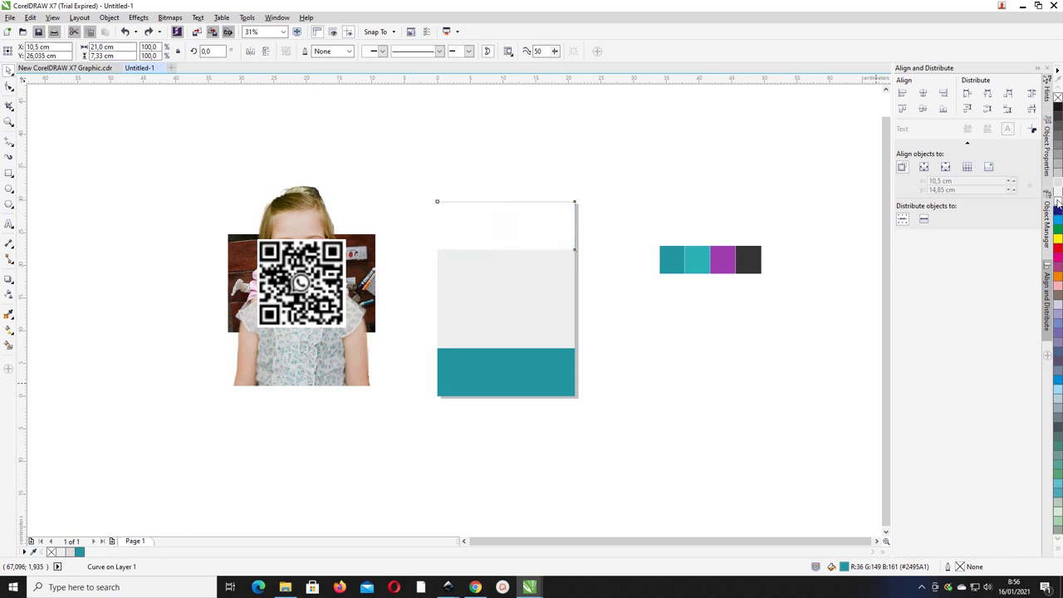
click(659, 185)
Fill the middle rectangle with the light teal (#29B3B6) sampled from the second colour swatch.
click(520, 275)
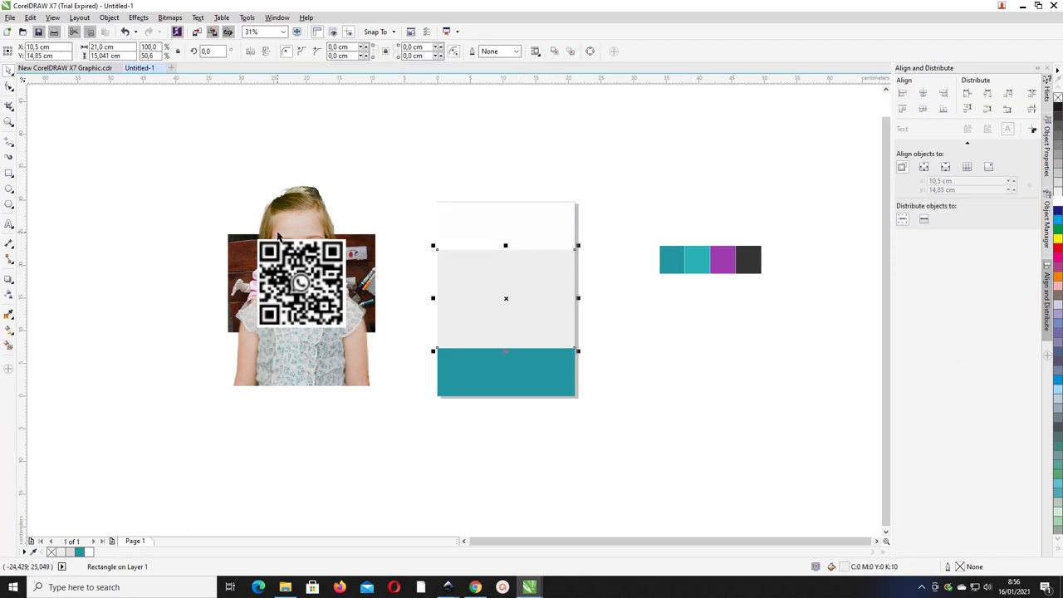
click(8, 314)
click(696, 260)
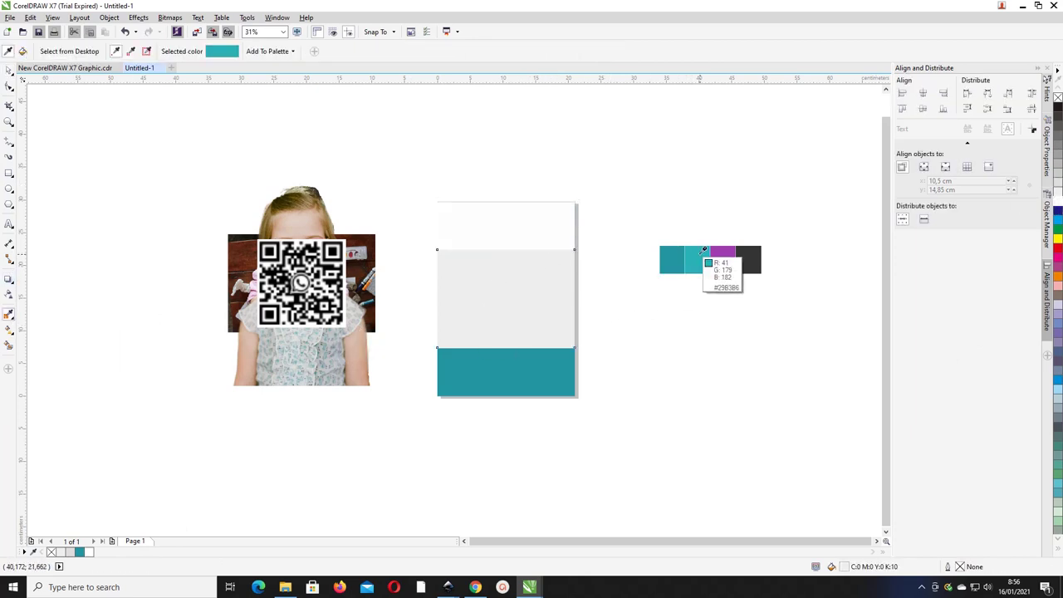
click(507, 286)
click(8, 70)
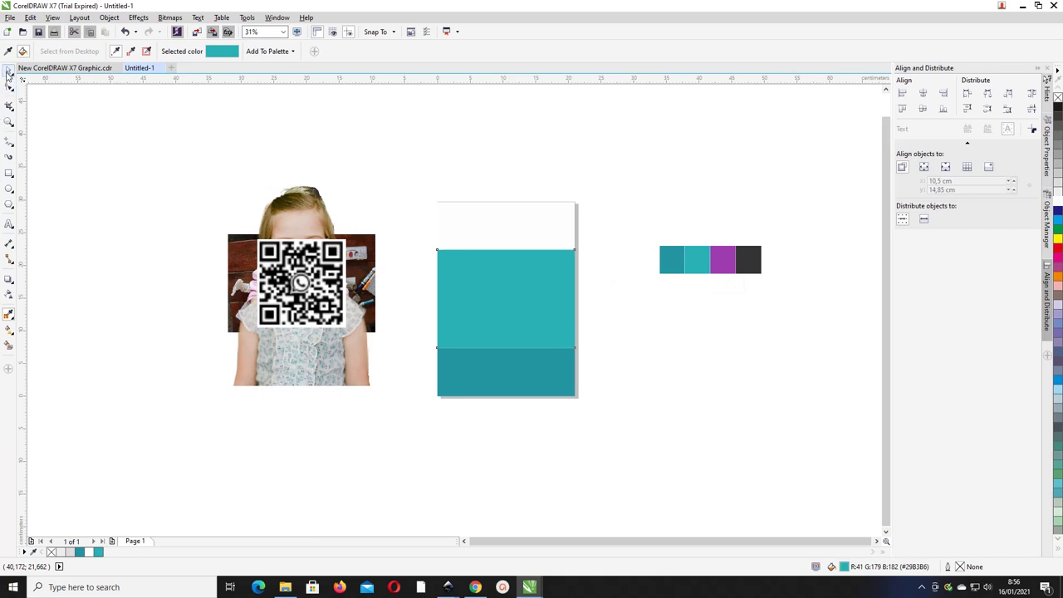
click(445, 149)
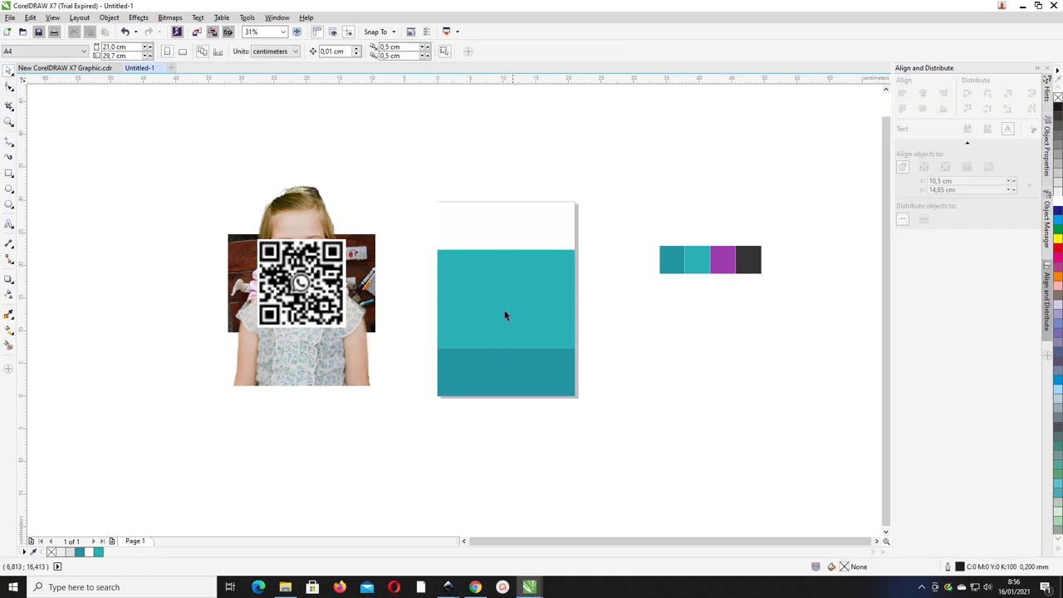
Spread out the stacked pictures left of the page, placing the craft-table photo right beside the page edge.
drag(285, 291, 141, 289)
mouse_move(332, 342)
mouse_down()
mouse_move(274, 367)
mouse_move(173, 355)
mouse_up()
drag(307, 303, 215, 335)
drag(311, 298, 224, 327)
click(358, 274)
drag(351, 266, 387, 299)
click(472, 308)
click(291, 281)
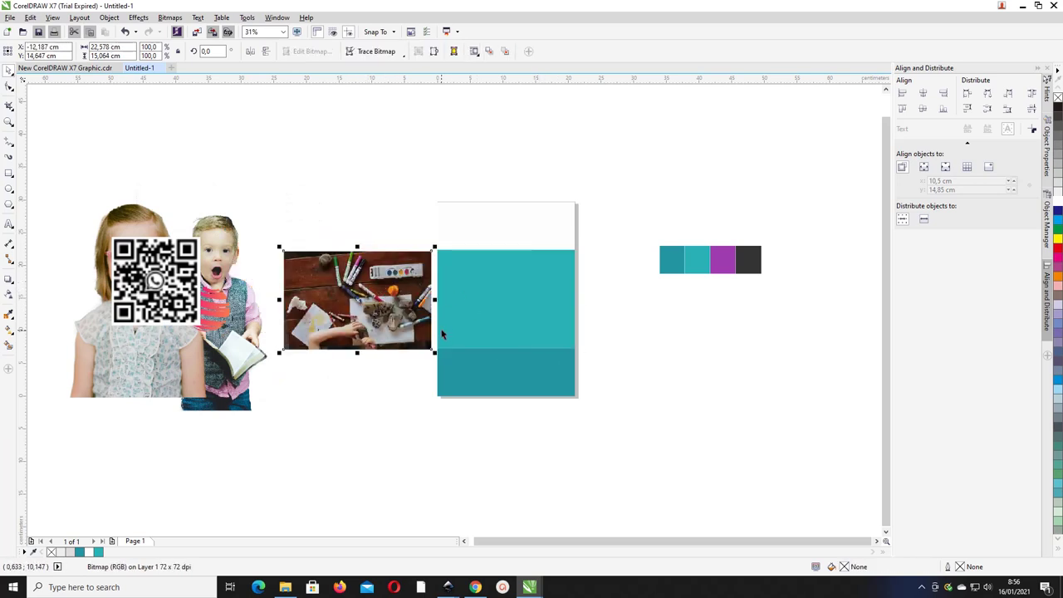
Duplicate the craft-table photo, place the copy over the page's middle band and send it behind all other objects.
scroll(387, 279, up, 2)
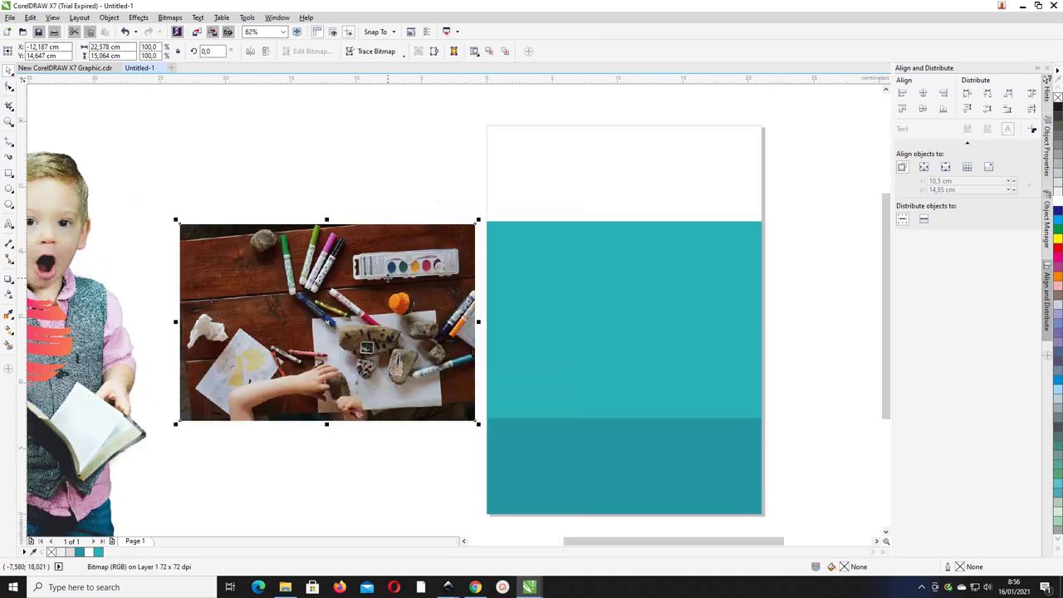
scroll(397, 267, down, 2)
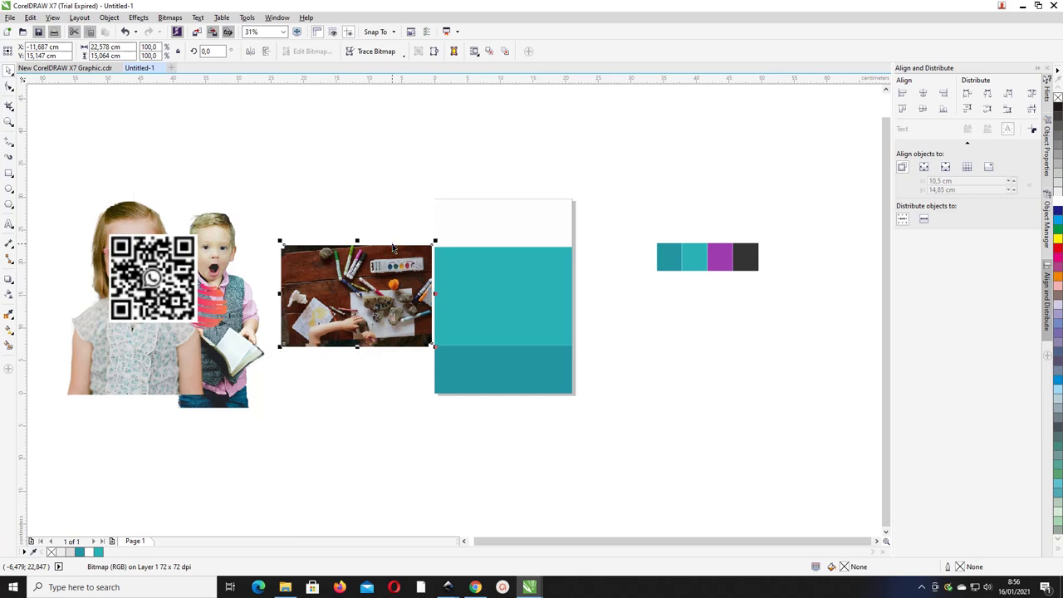
drag(387, 277, 516, 273)
key(shift+Page_Down)
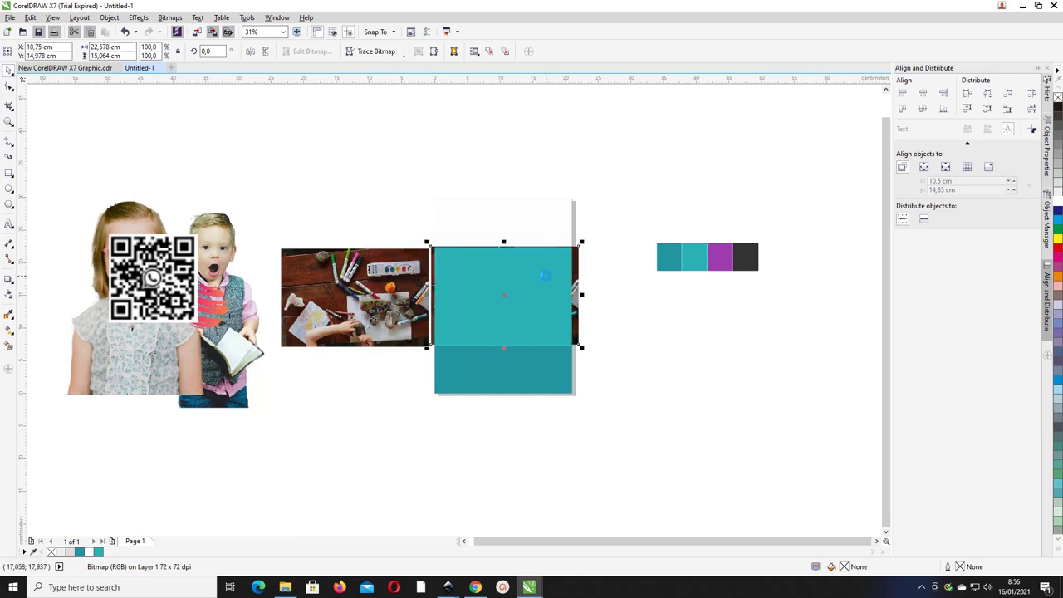
Try to centre the background photo copy horizontally with the light teal rectangle.
scroll(536, 267, up, 1)
click(602, 259)
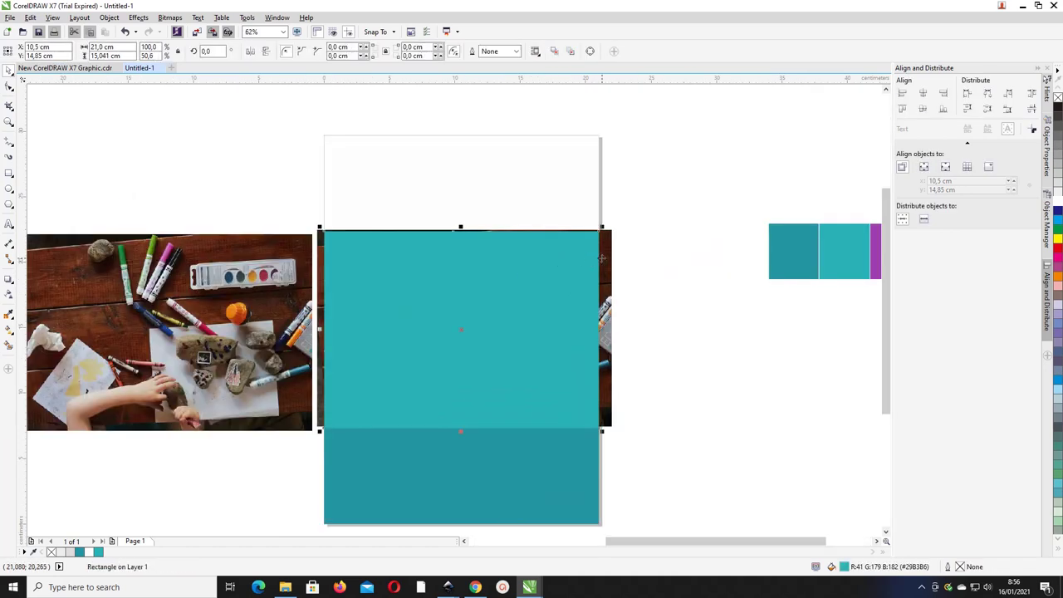
shift+click(609, 252)
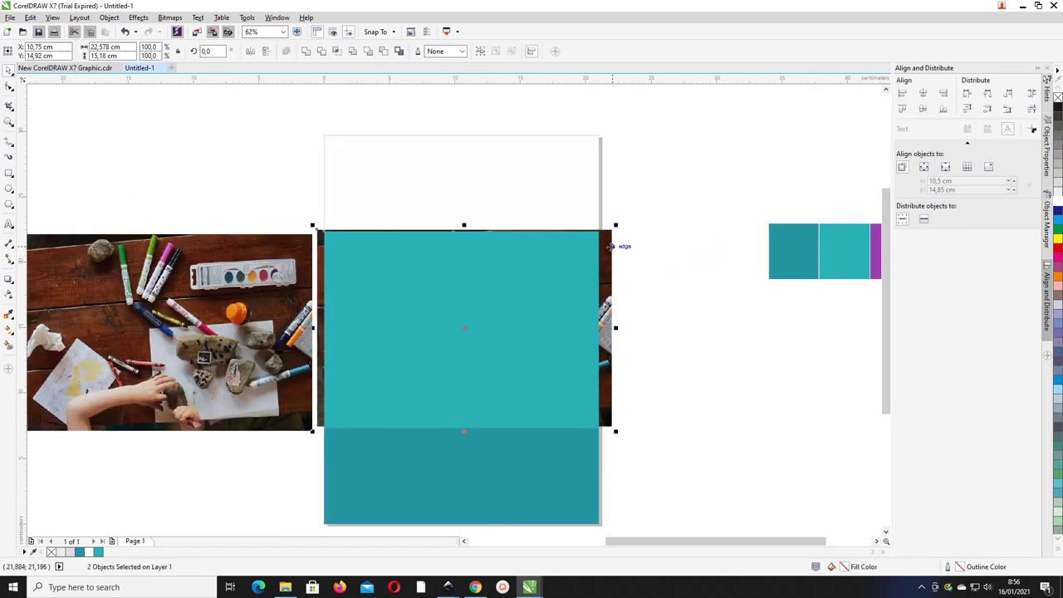
key(c)
key(ctrl+z)
Shift the background photo copy slightly down so its edges line up with the light teal band.
click(642, 308)
click(580, 284)
click(612, 259)
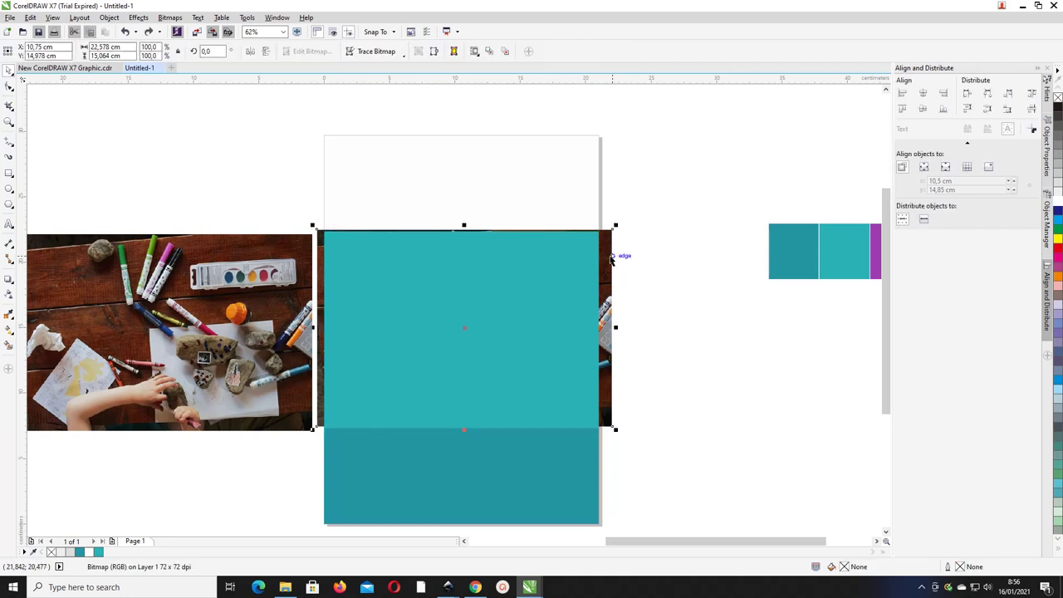
shift+click(553, 279)
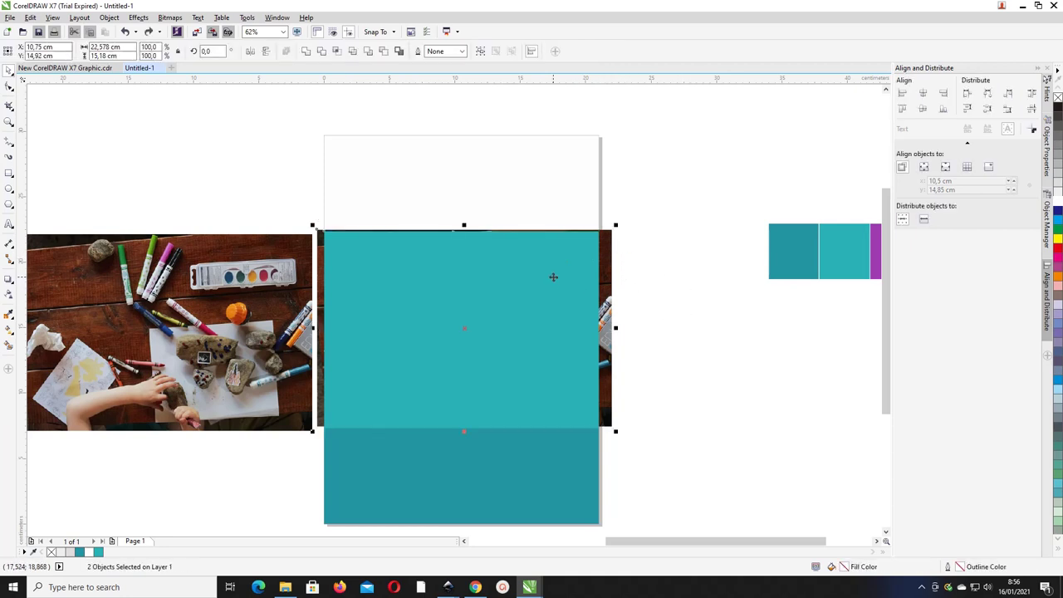
click(661, 294)
click(609, 427)
drag(615, 431, 618, 433)
click(631, 358)
Intersect the photo copy with the light teal rectangle and delete the leftover oversized photo.
click(531, 326)
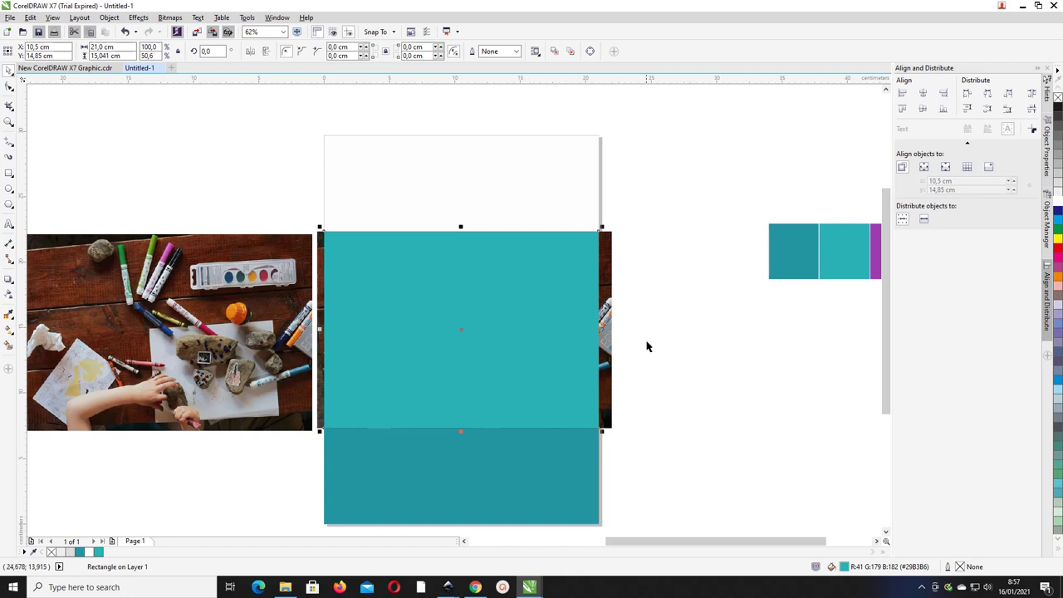
click(612, 268)
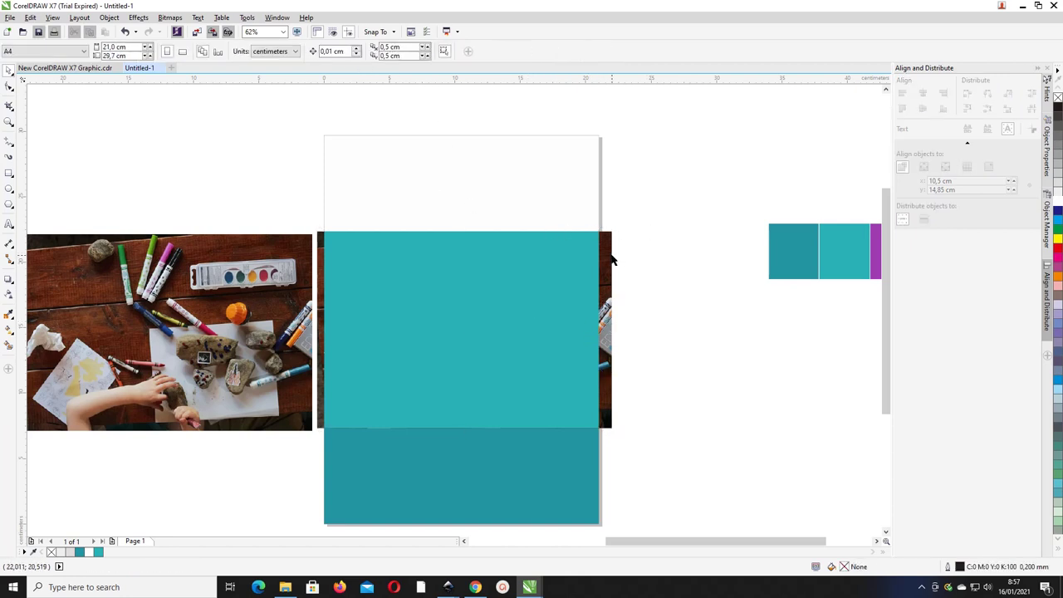
drag(610, 261, 673, 230)
key(Delete)
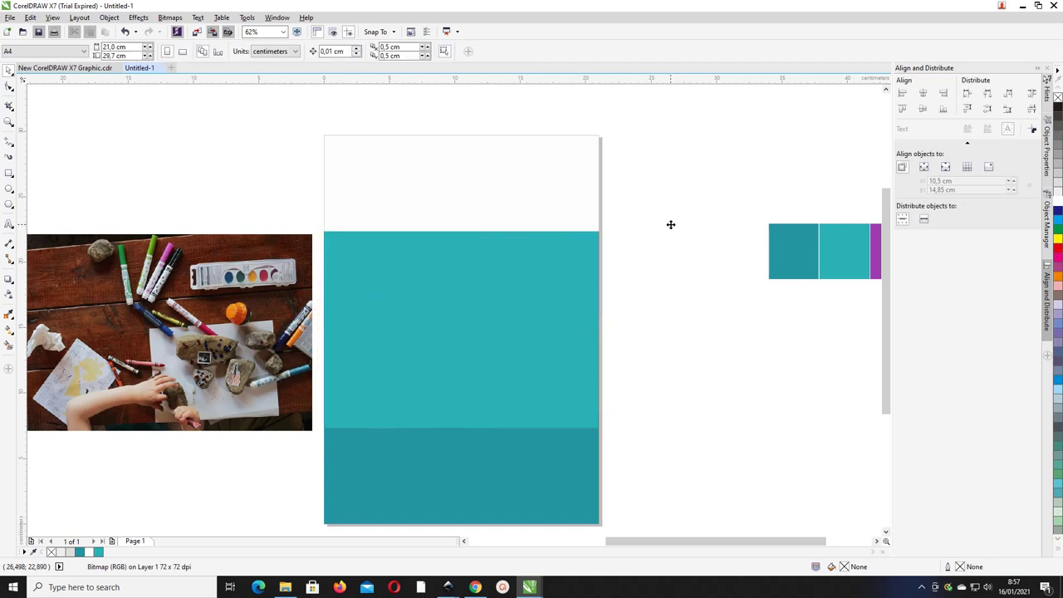
Send the light teal rectangle to the back of the page, behind the trimmed photo.
drag(465, 274, 421, 271)
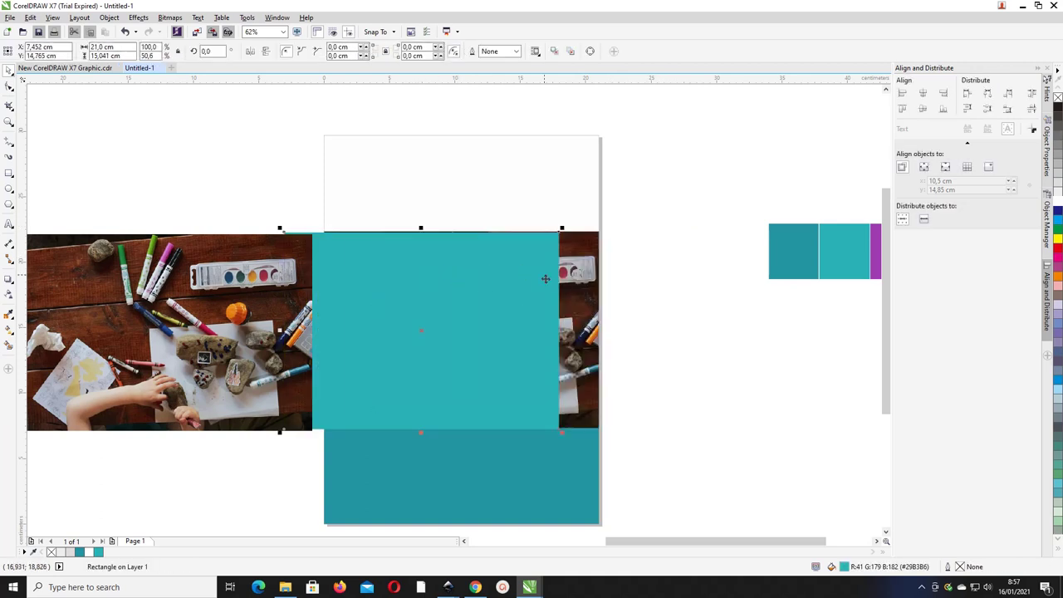
key(p)
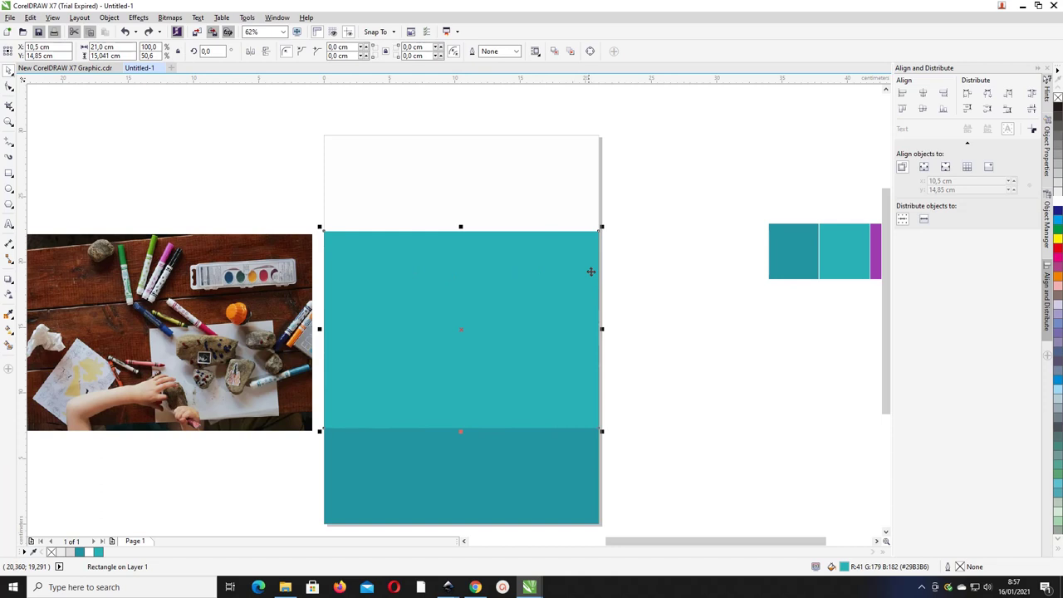
right_click(566, 270)
mouse_move(646, 437)
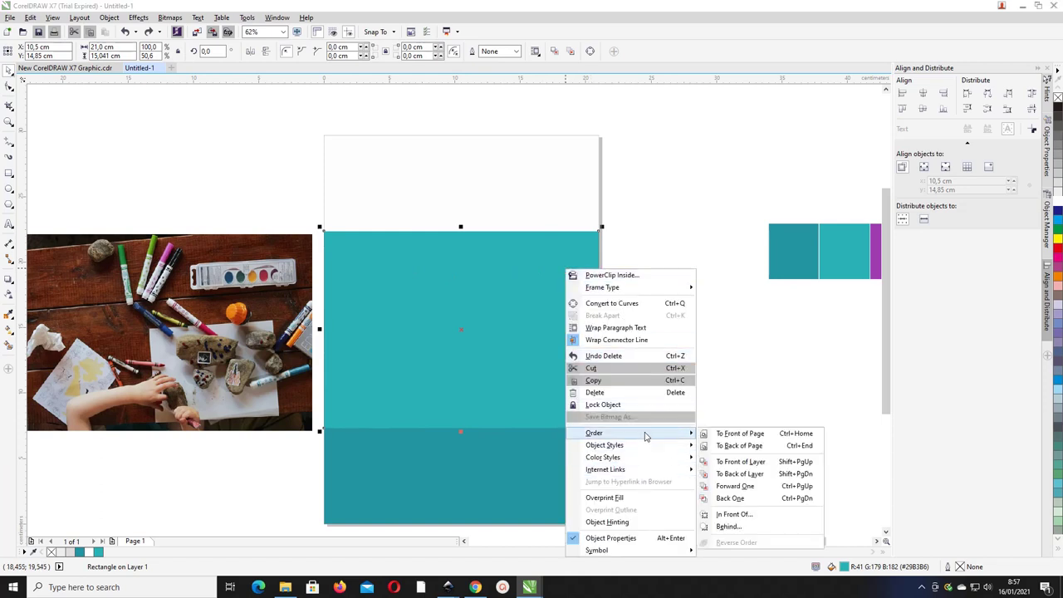
click(739, 446)
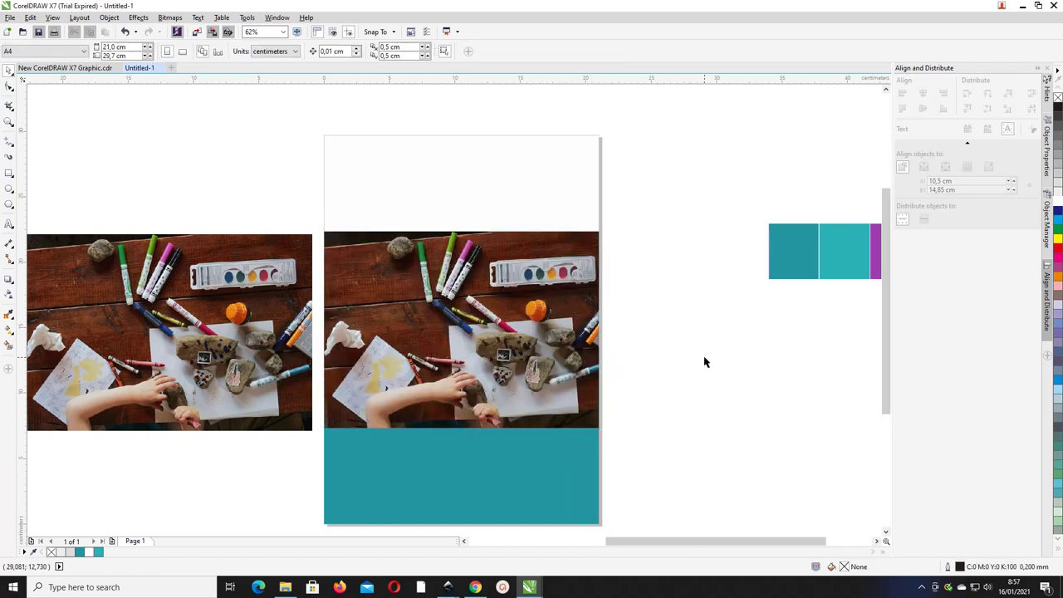
Apply a uniform transparency of 82 in Multiply mode to the trimmed photo over the light teal band.
click(512, 290)
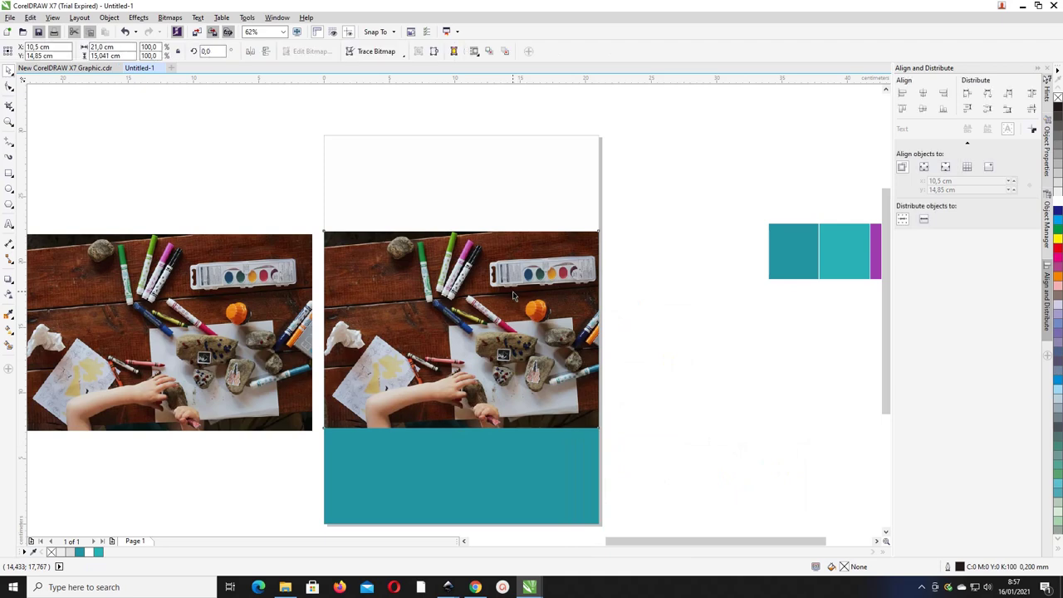
click(9, 293)
click(25, 51)
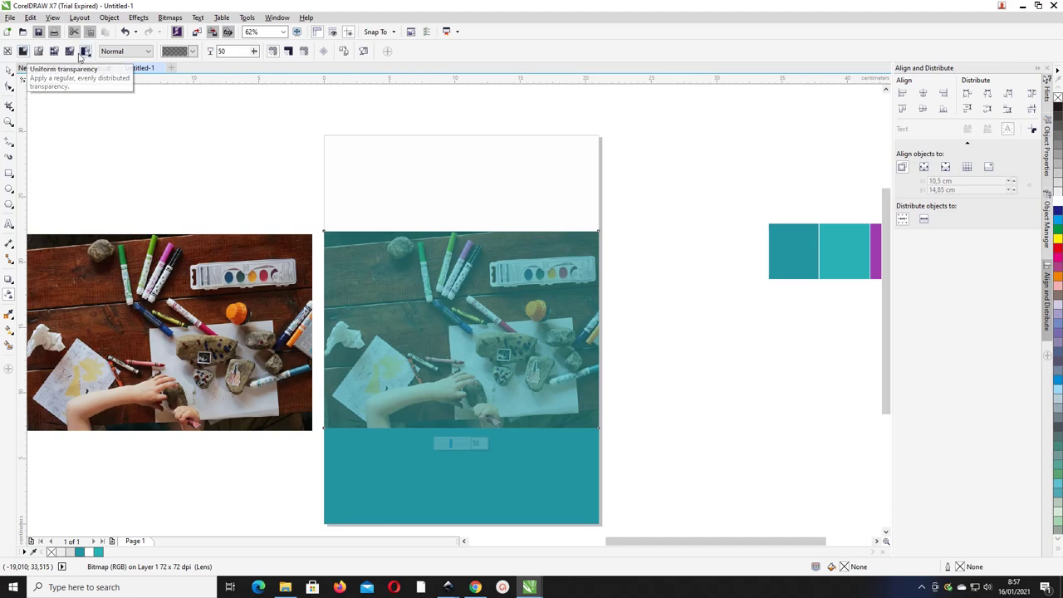
click(121, 52)
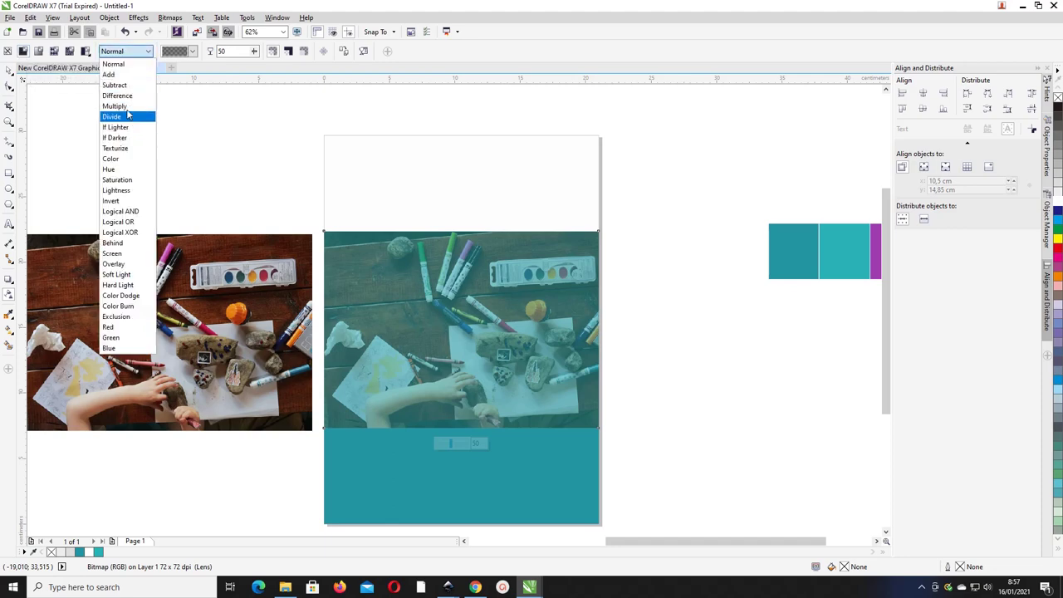
click(120, 106)
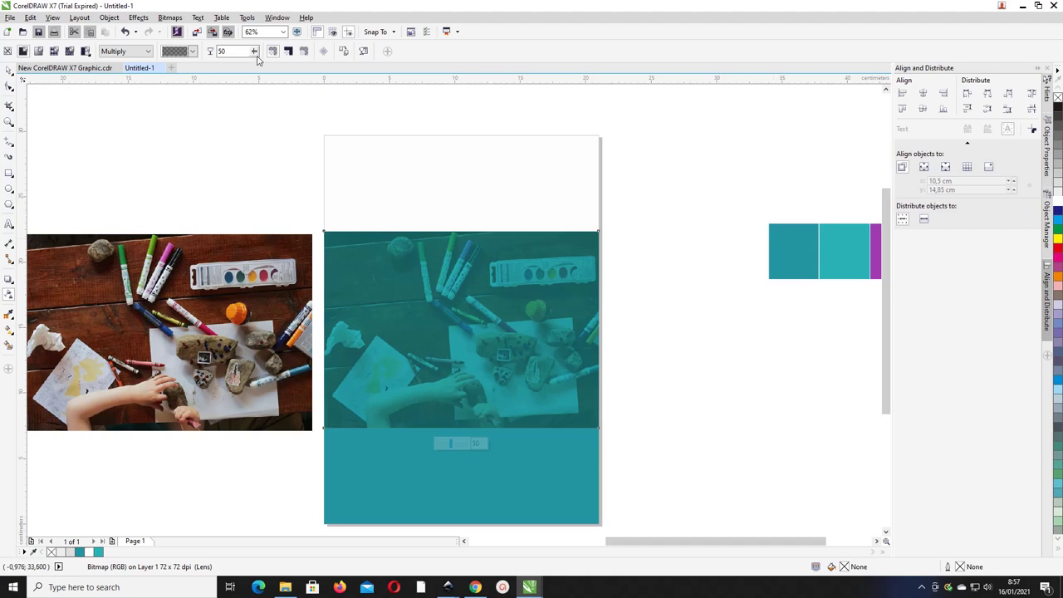
drag(255, 53, 244, 55)
mouse_move(252, 51)
mouse_down()
mouse_move(278, 62)
mouse_move(259, 60)
mouse_up()
click(8, 70)
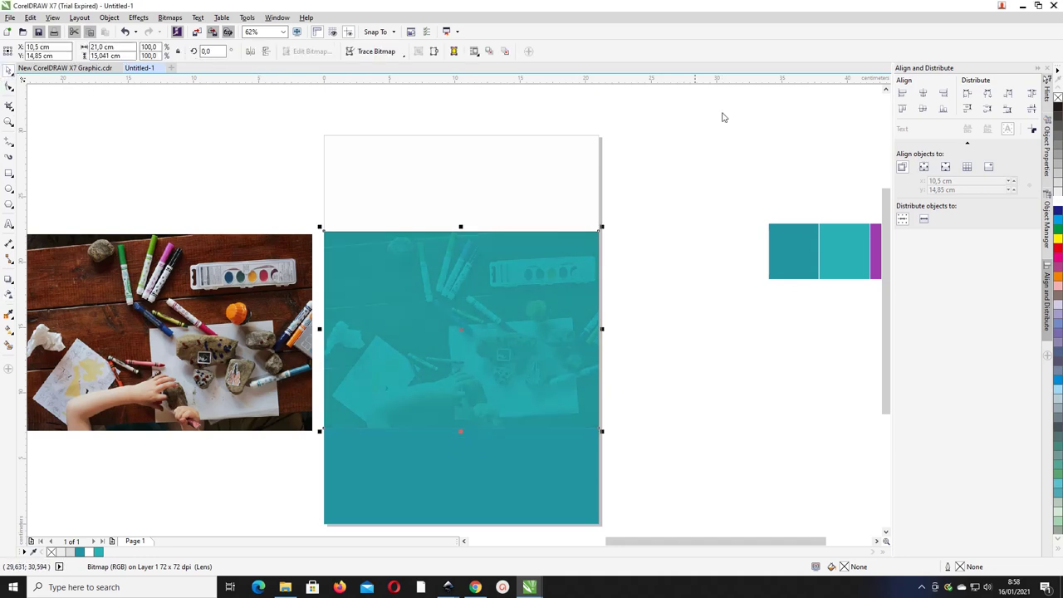
Raise the middle-band photo's transparency to 86.
click(9, 294)
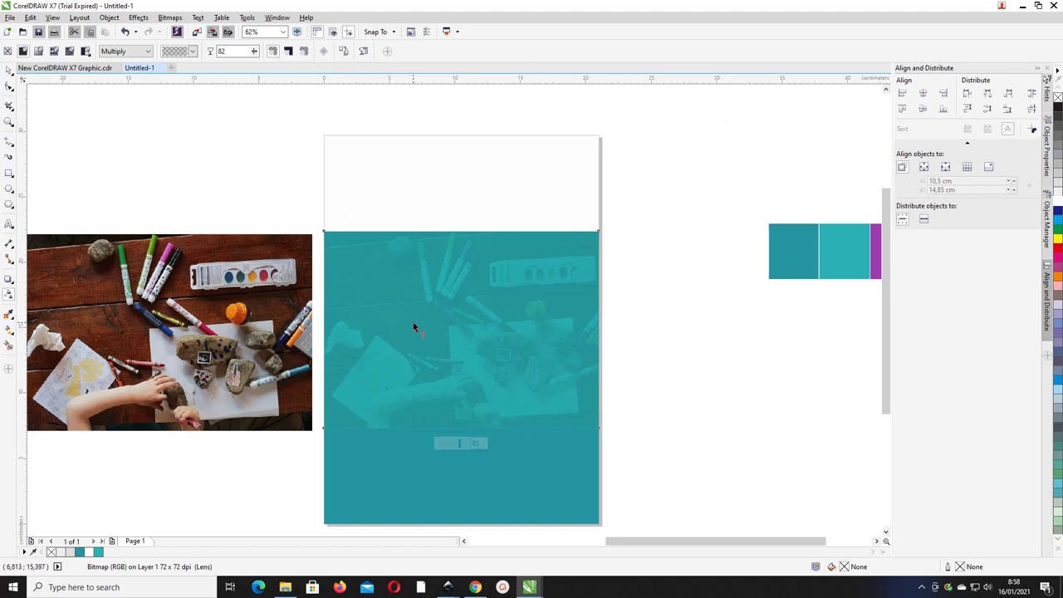
mouse_move(253, 51)
mouse_down()
mouse_move(263, 59)
mouse_move(250, 58)
mouse_up()
click(8, 69)
click(200, 143)
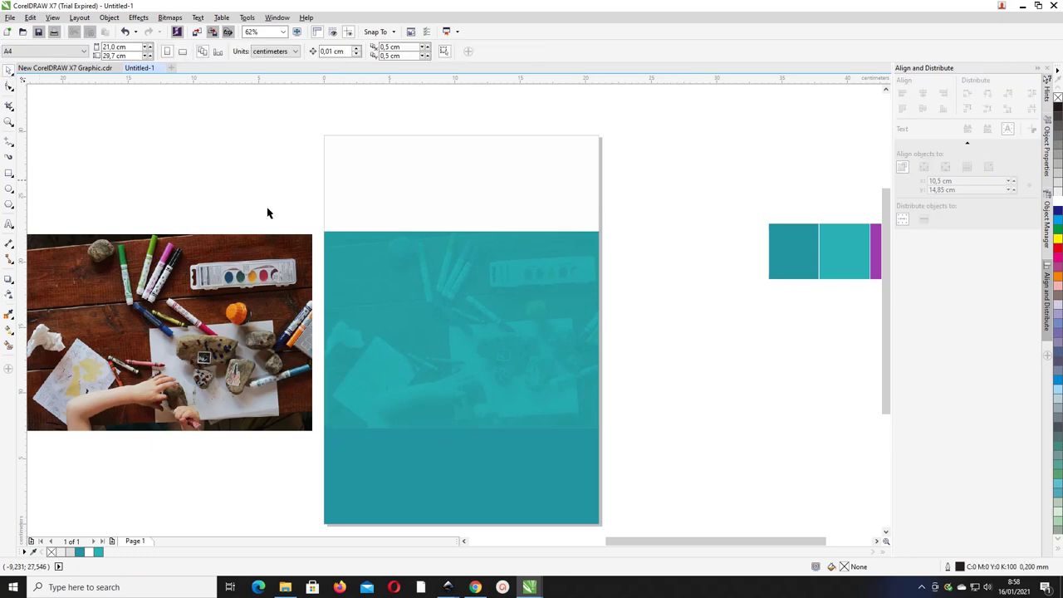
Duplicate the transparent middle-band photo and align the copy to the horizontal centre and upper edge of the white band.
click(403, 194)
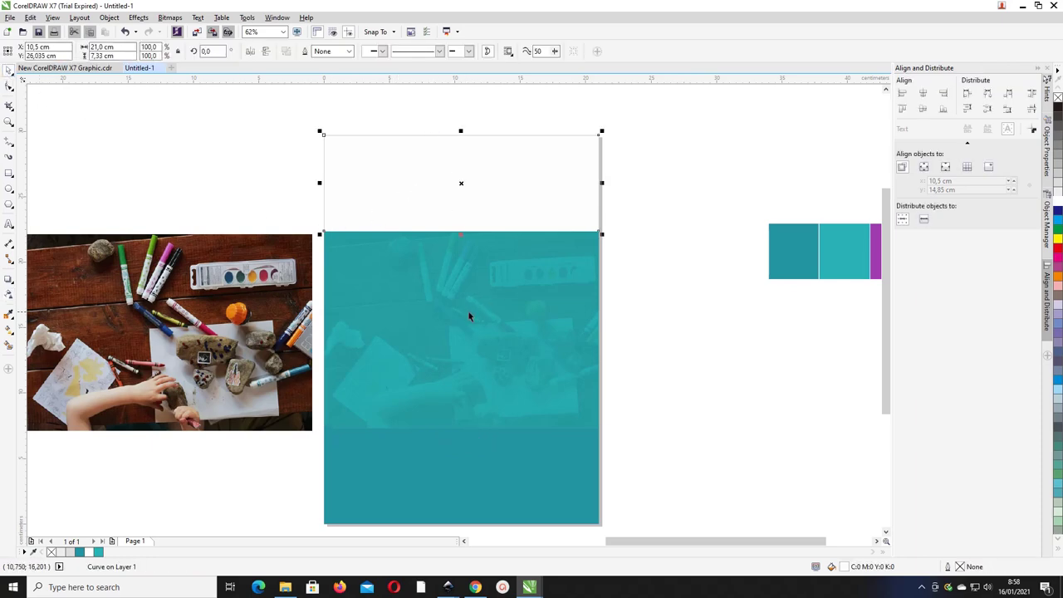
click(446, 305)
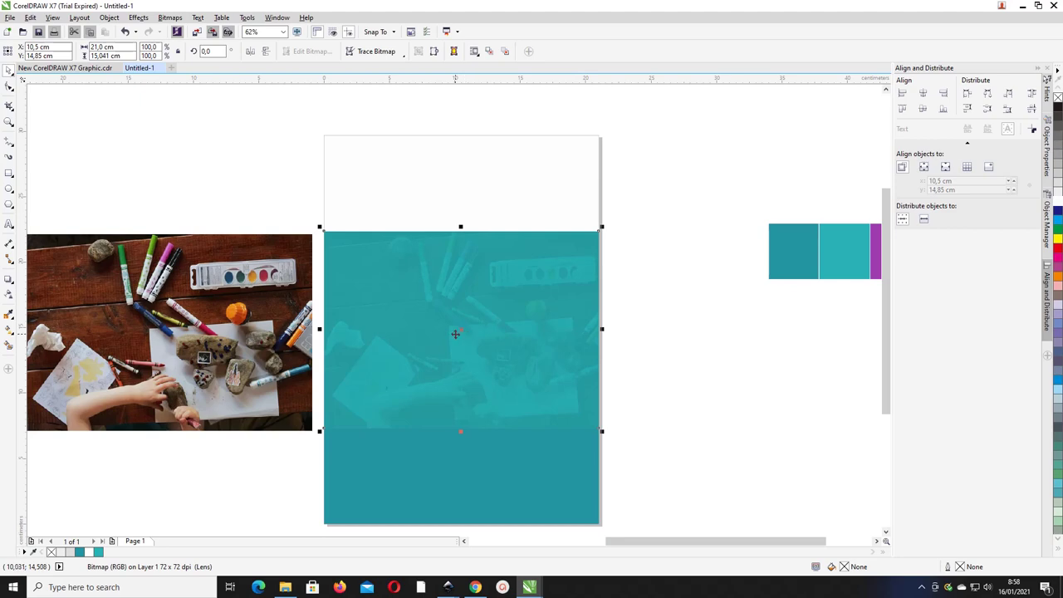
shift+click(433, 177)
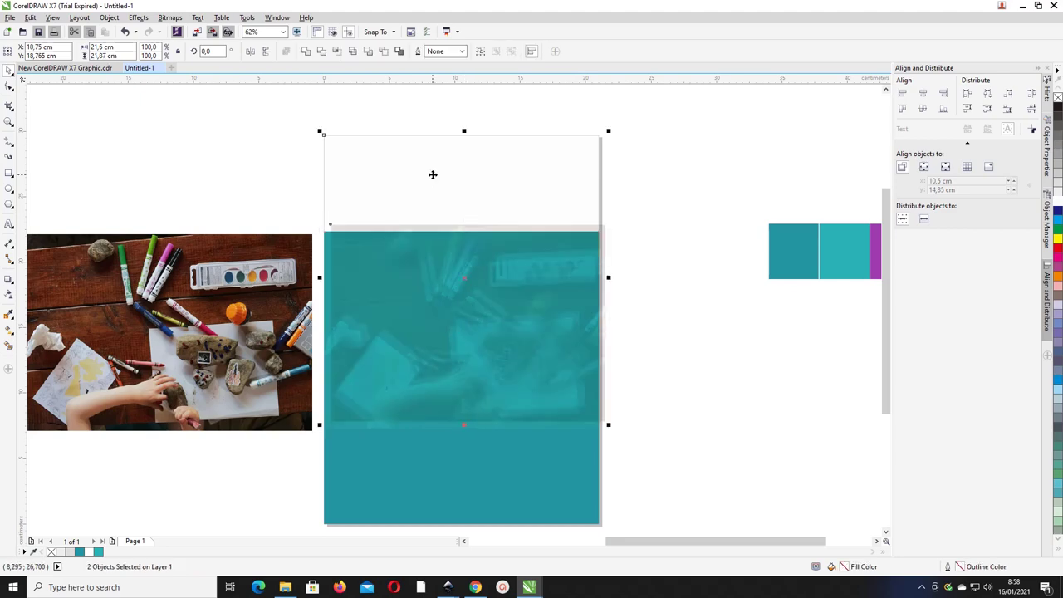
key(c)
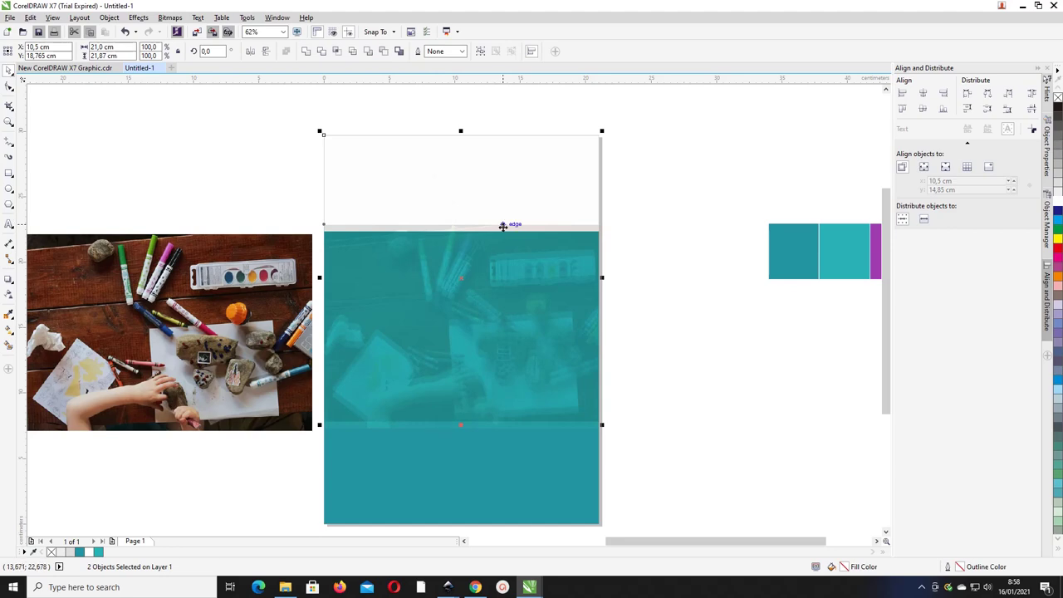
key(t)
click(525, 196)
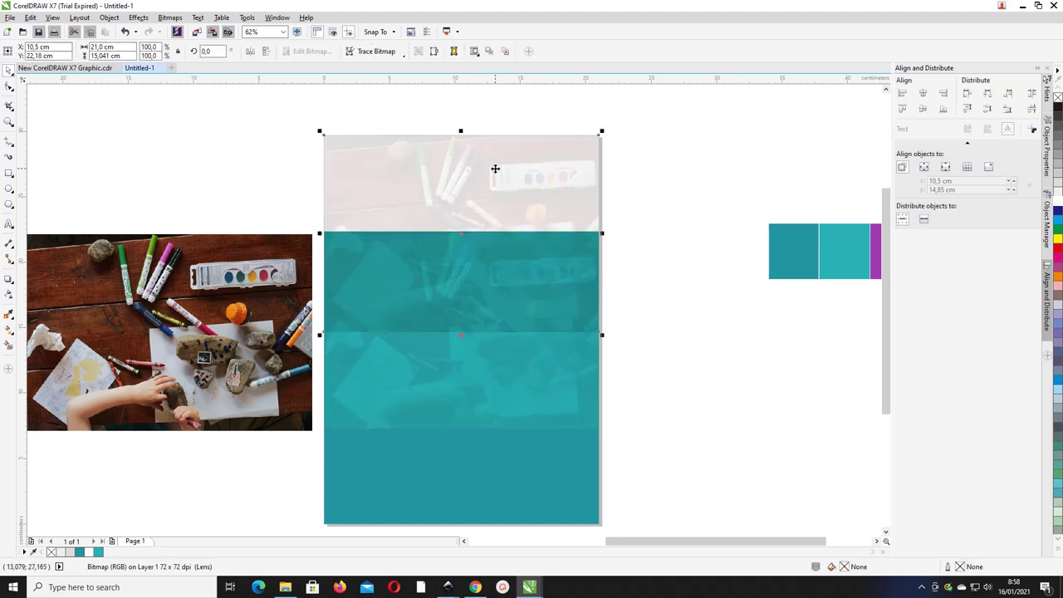
Mirror the upper photo copy horizontally.
click(250, 51)
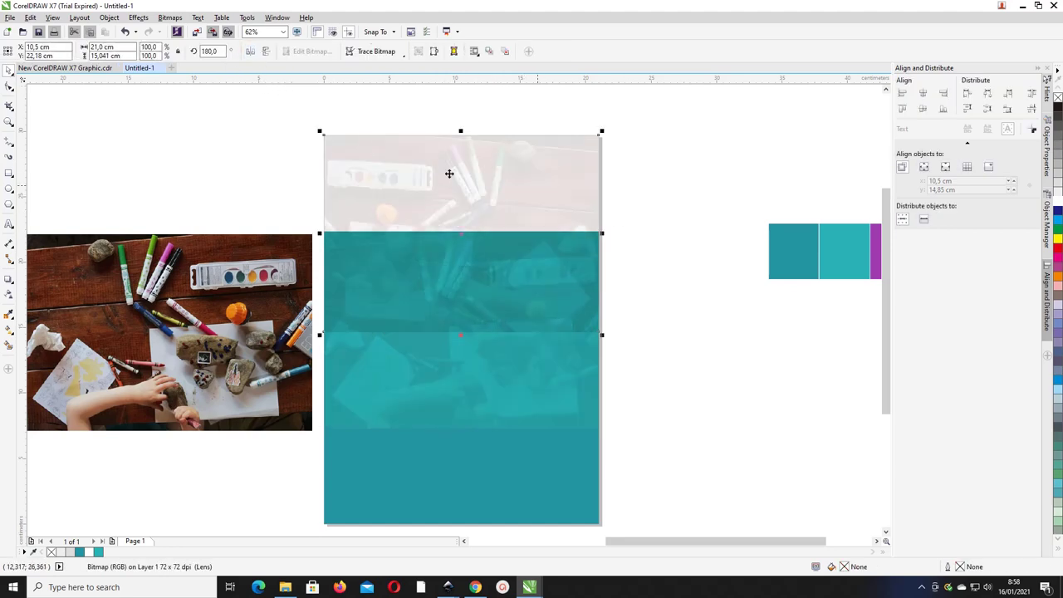
click(660, 196)
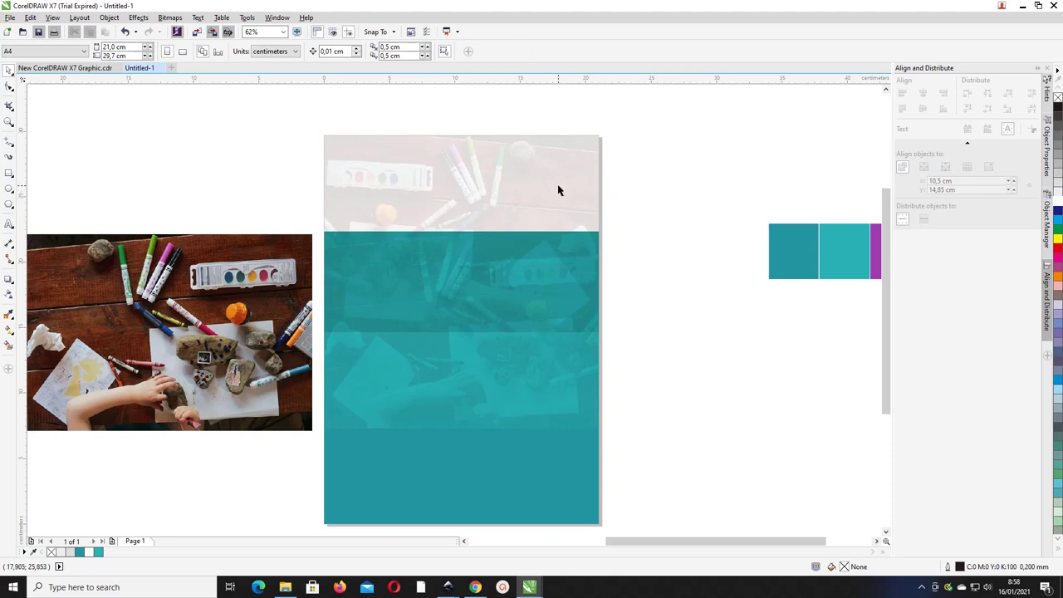
click(480, 194)
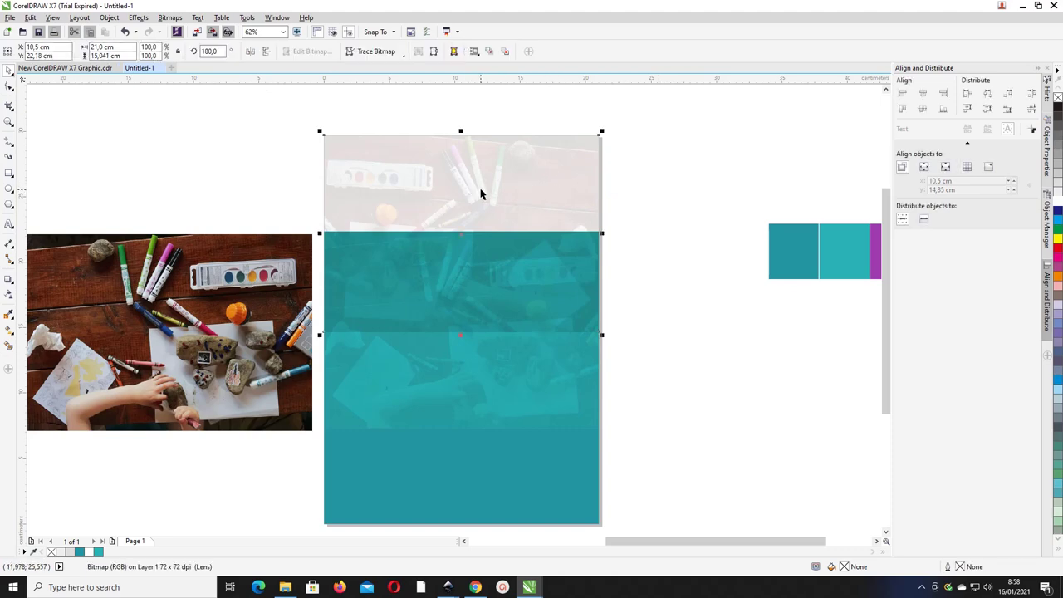
Intersect the mirrored photo copy with the white upper band and delete the leftover full-size copy.
drag(700, 260, 273, 111)
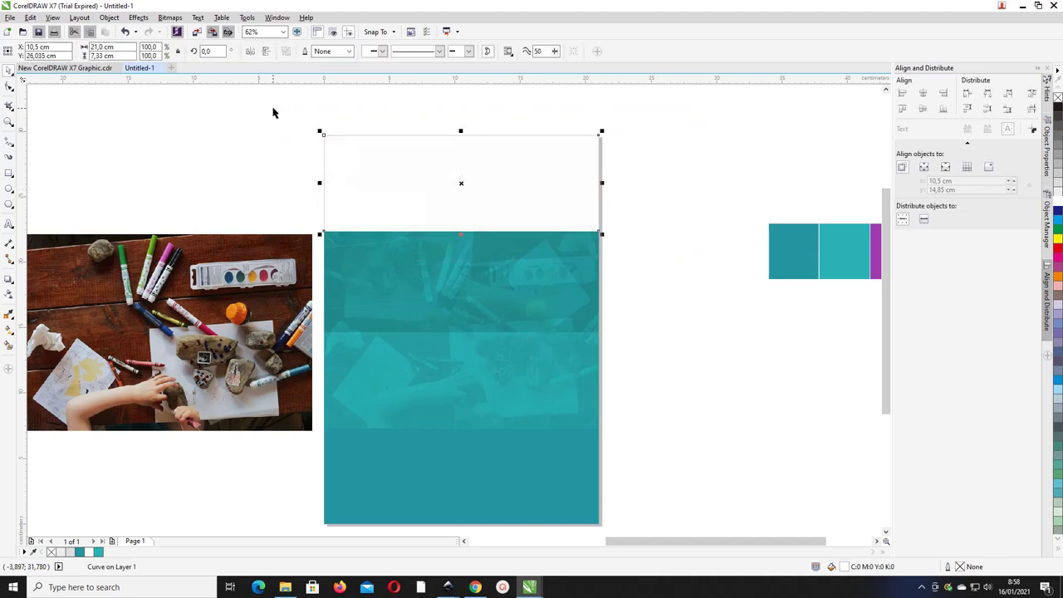
shift+click(469, 261)
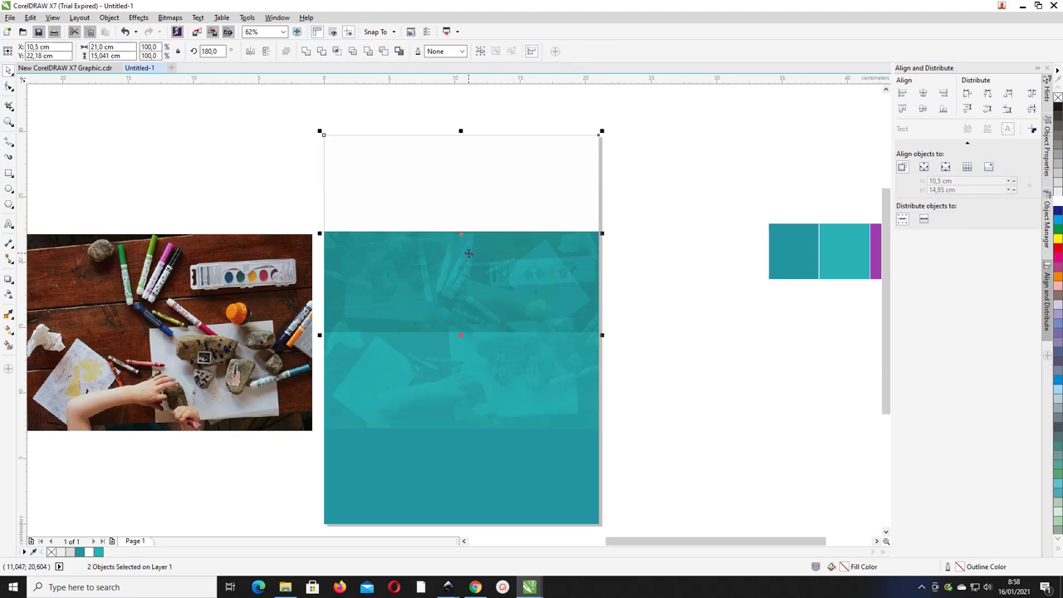
click(337, 51)
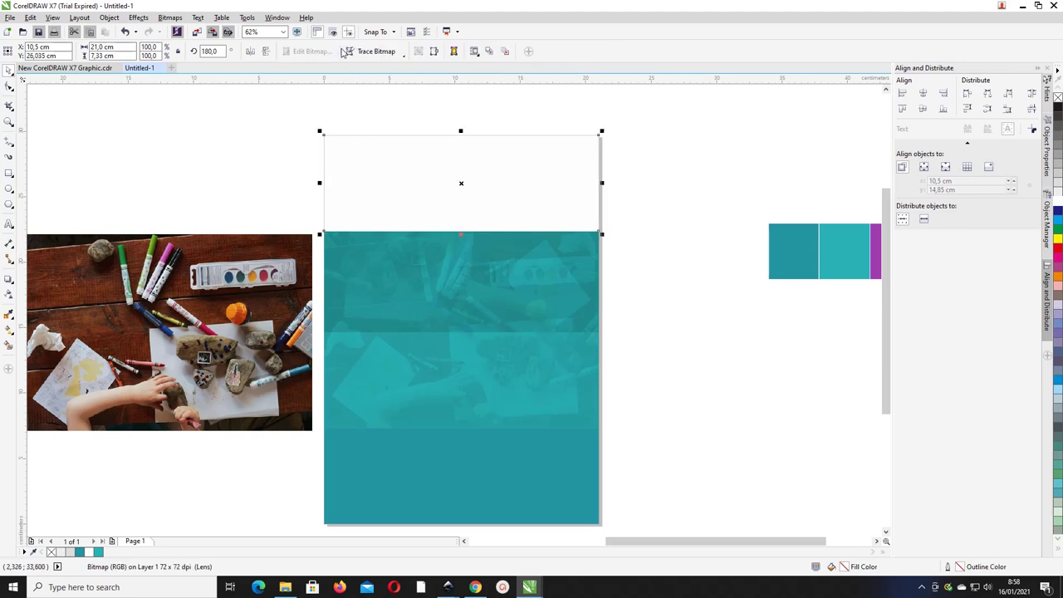
click(731, 239)
click(555, 251)
key(Delete)
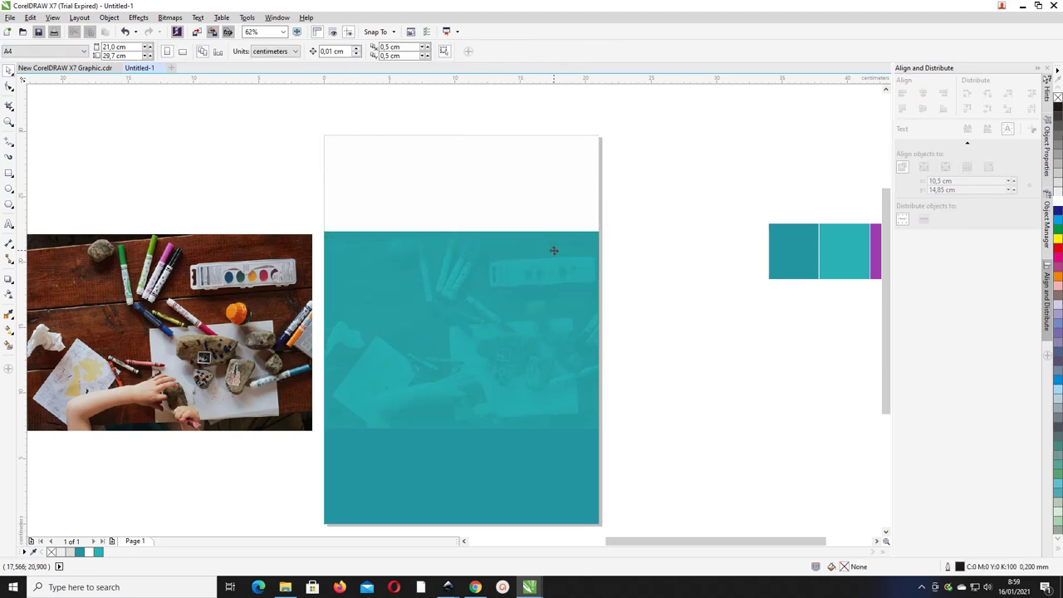
Send the white upper band to the back of the layer, behind its trimmed photo.
click(526, 163)
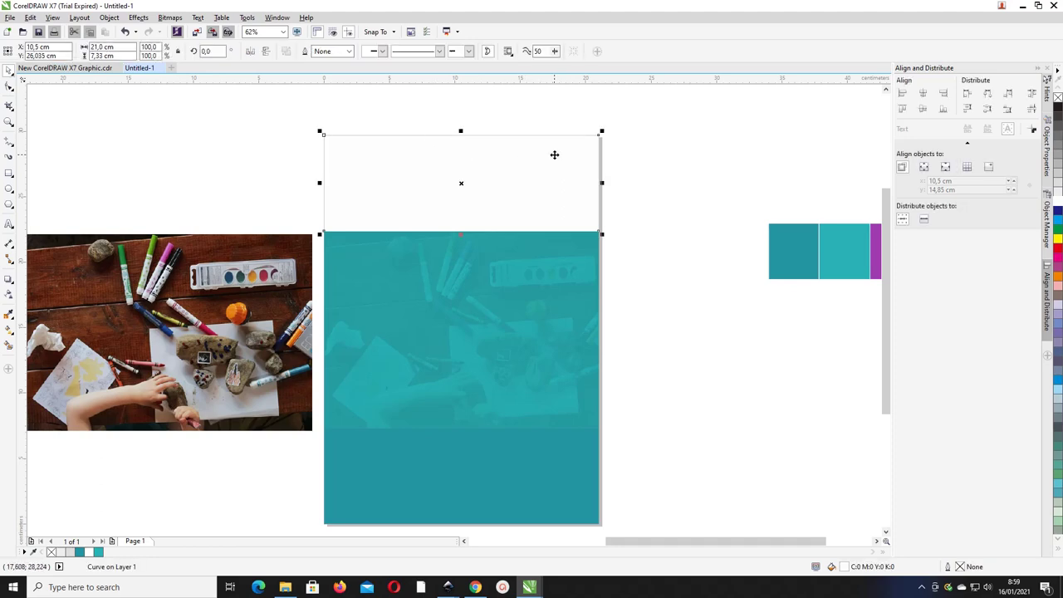
key(shift+Page_Down)
Set the transparency of the trimmed photo over the white upper band to 92.
click(479, 163)
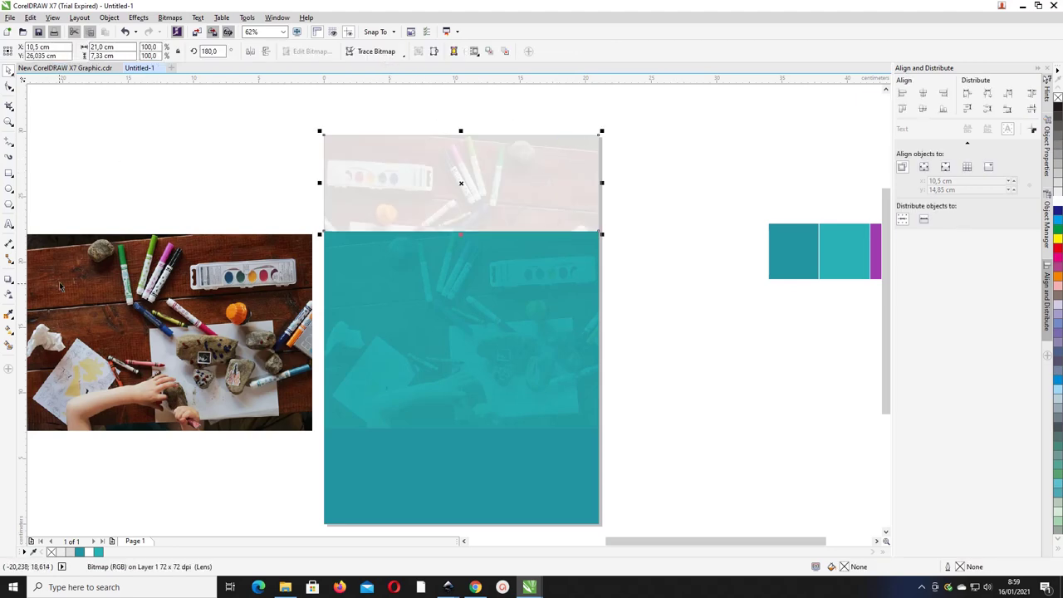
click(9, 292)
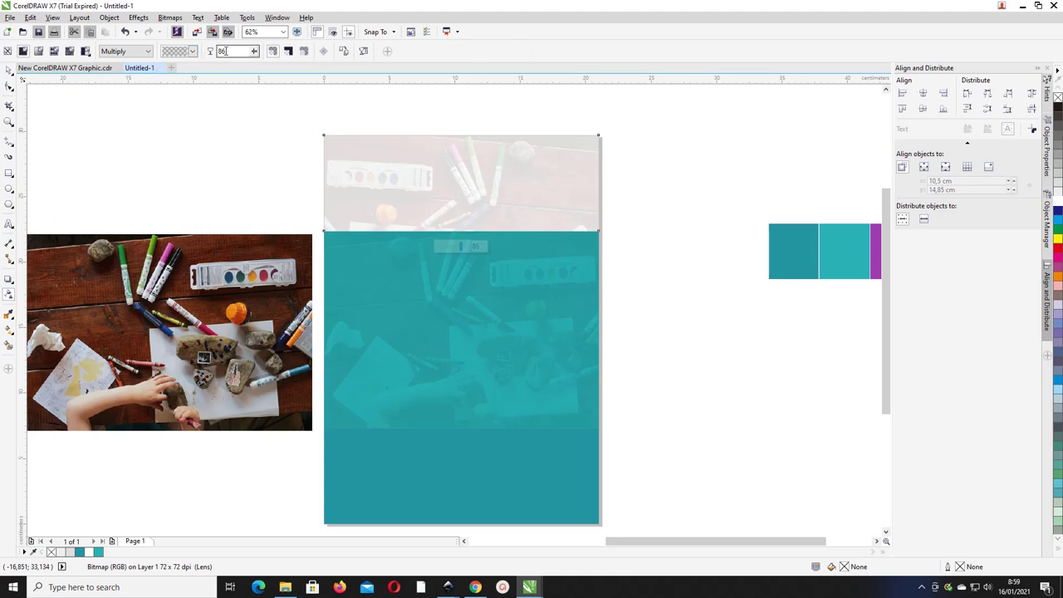
click(254, 51)
drag(255, 55, 258, 55)
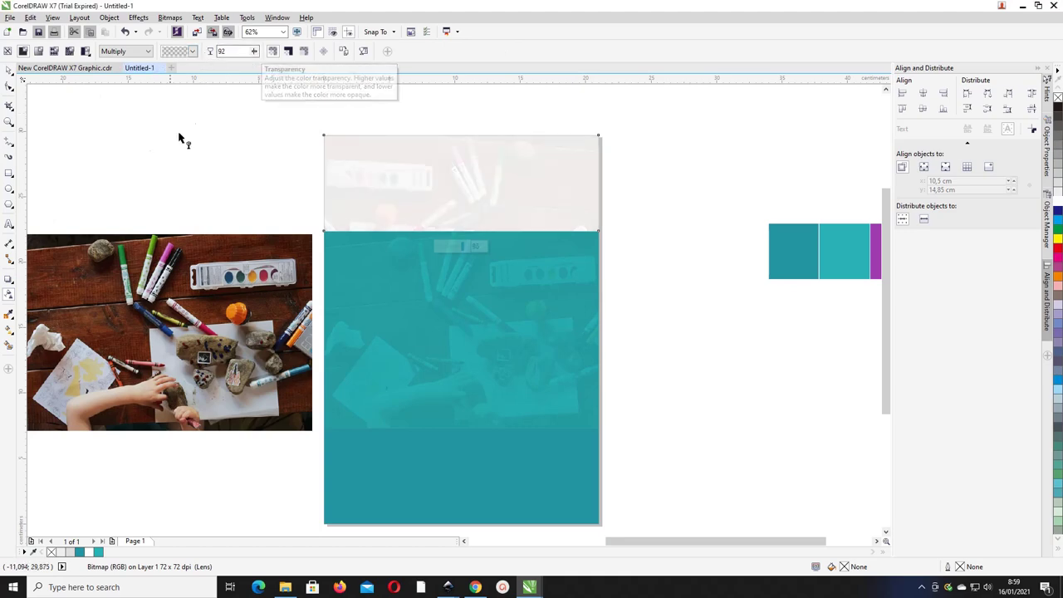
click(10, 73)
click(368, 159)
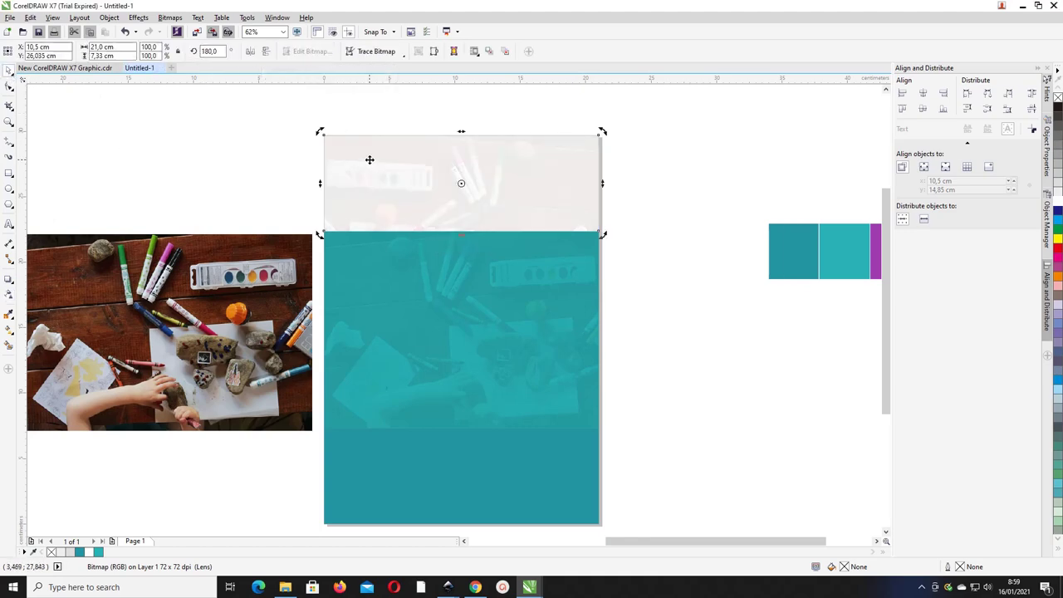
Shrink the teal rectangle over the lower band to a strip about 0.315 cm high along its upper edge and fill it white.
click(765, 157)
scroll(559, 240, down, 1)
scroll(570, 213, up, 1)
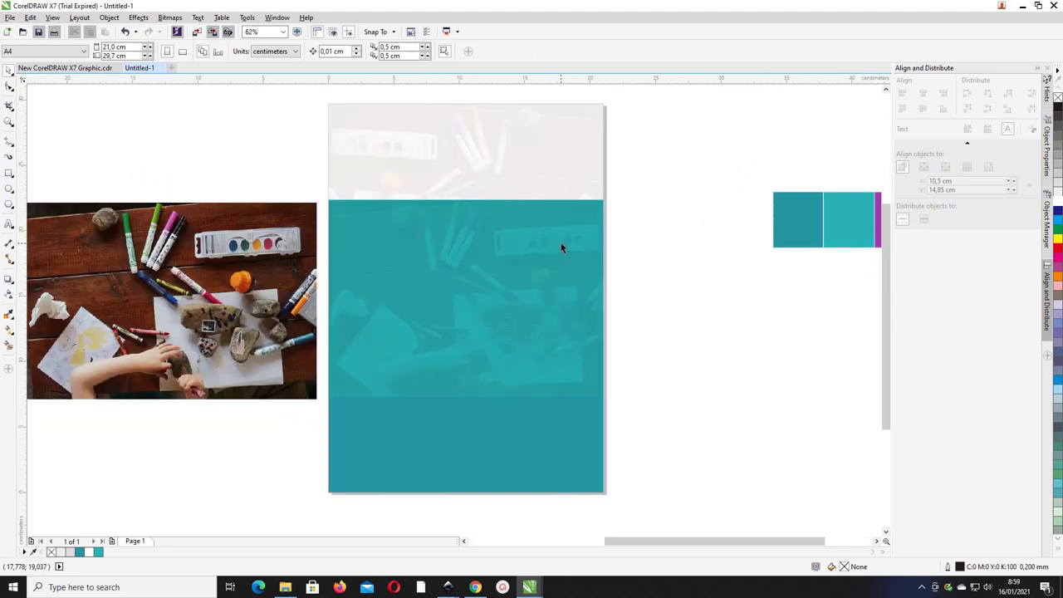
click(458, 425)
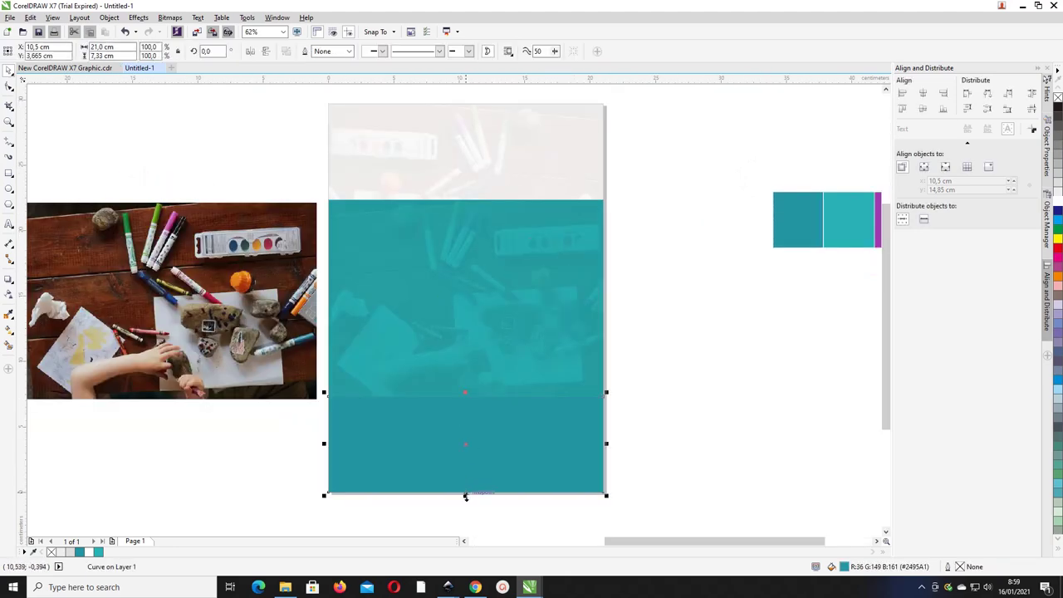
drag(466, 495, 470, 409)
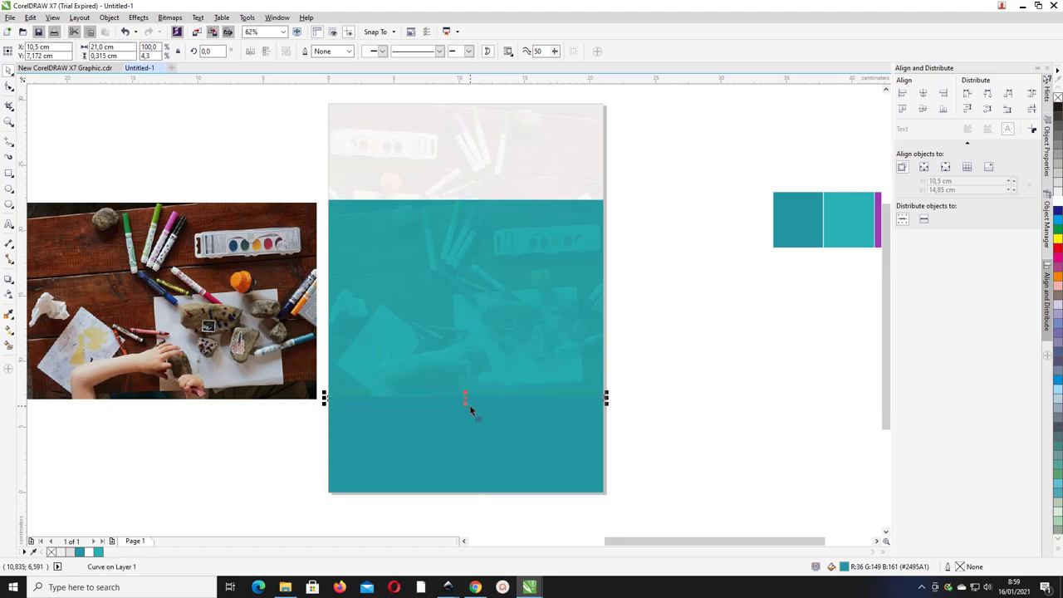
click(89, 552)
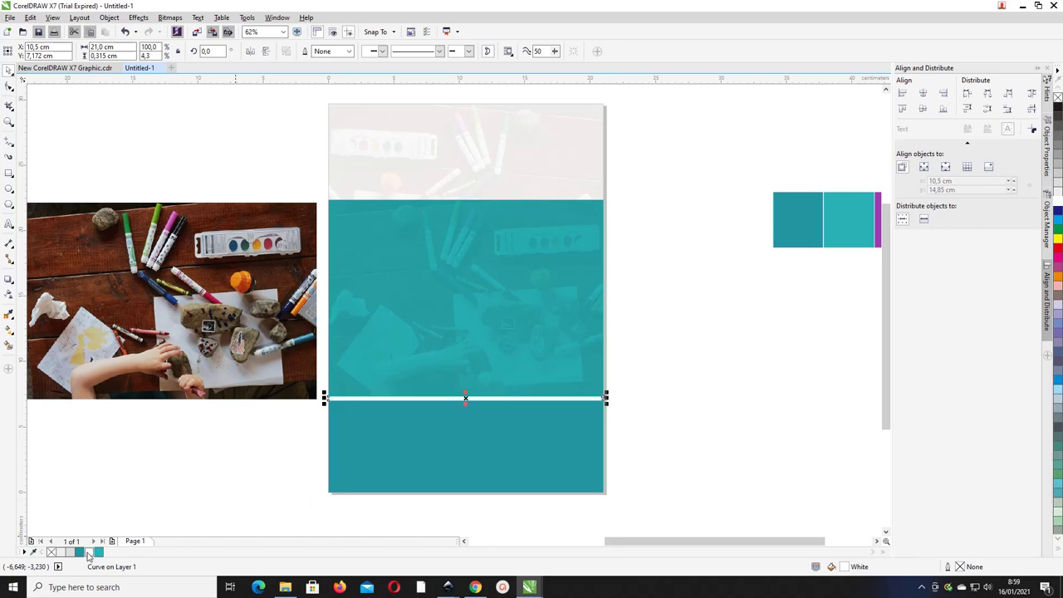
scroll(380, 400, up, 2)
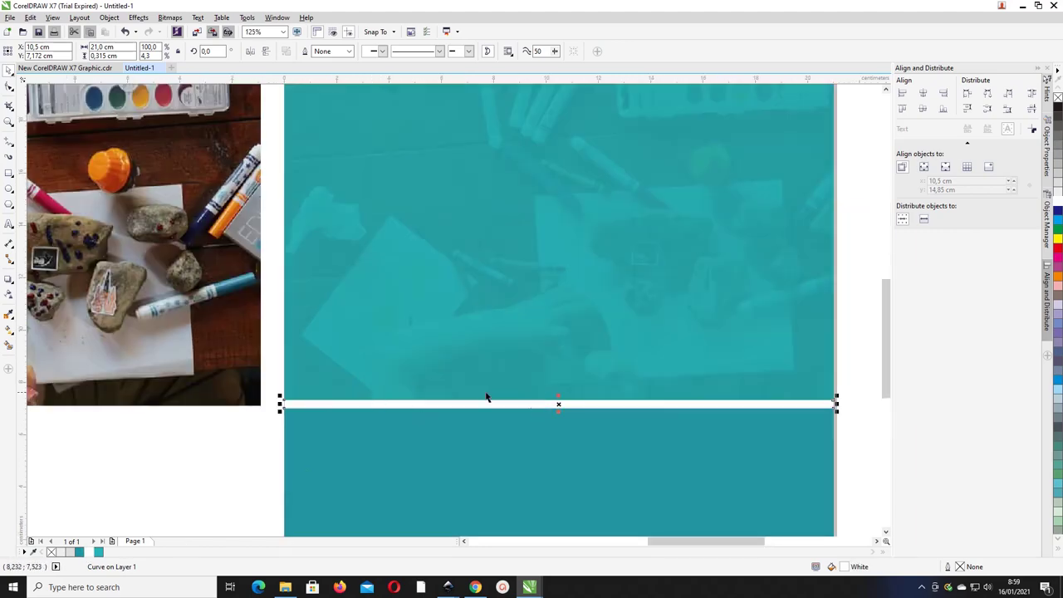
scroll(485, 397, down, 2)
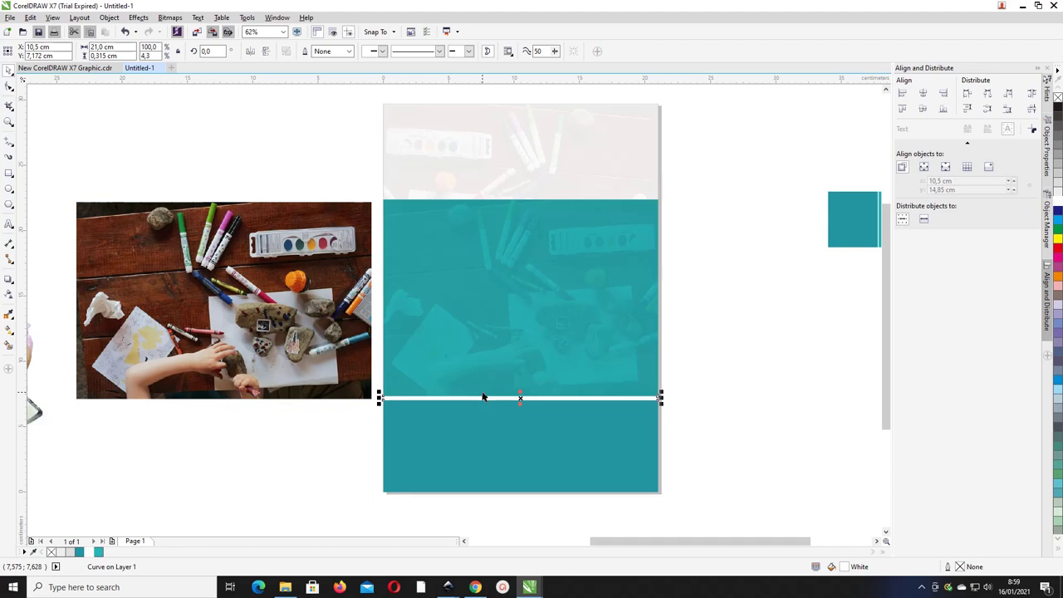
Draw a vertical 2-point line about 6.6 cm long across the left part of the white strip and duplicate it four times.
click(9, 143)
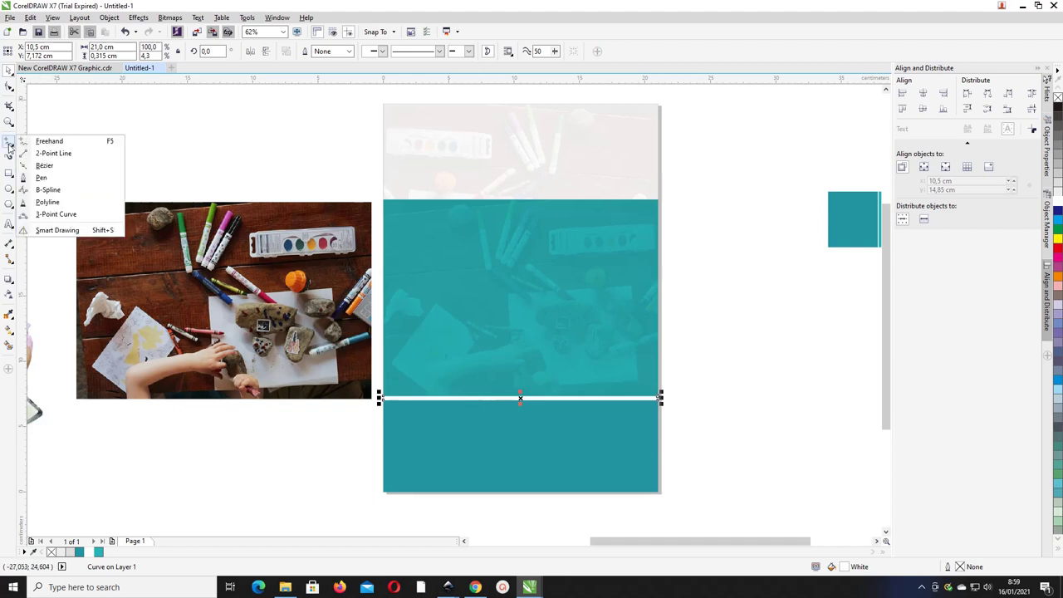
click(25, 154)
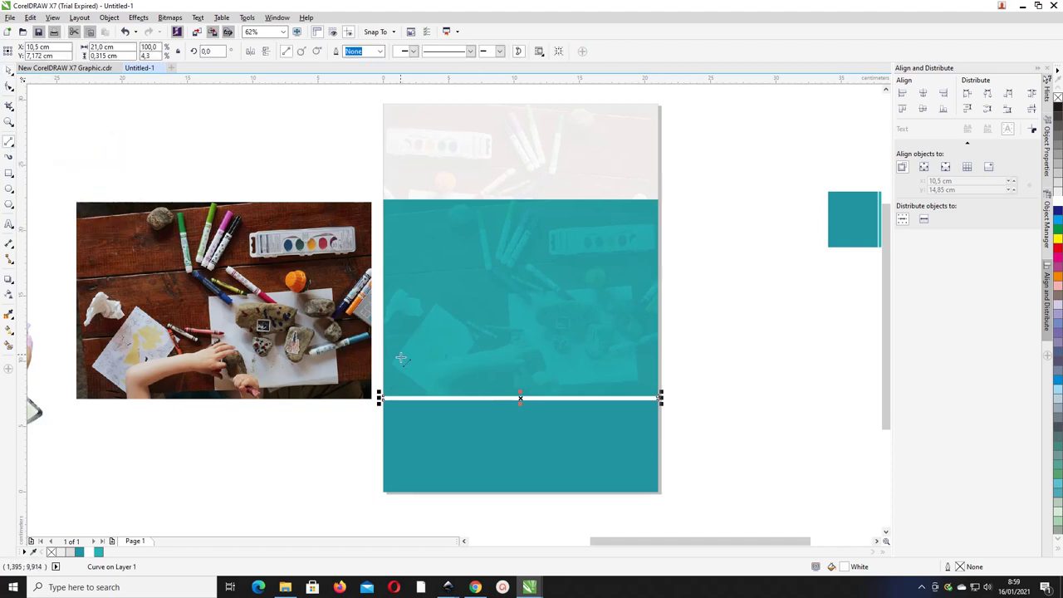
drag(395, 346, 398, 436)
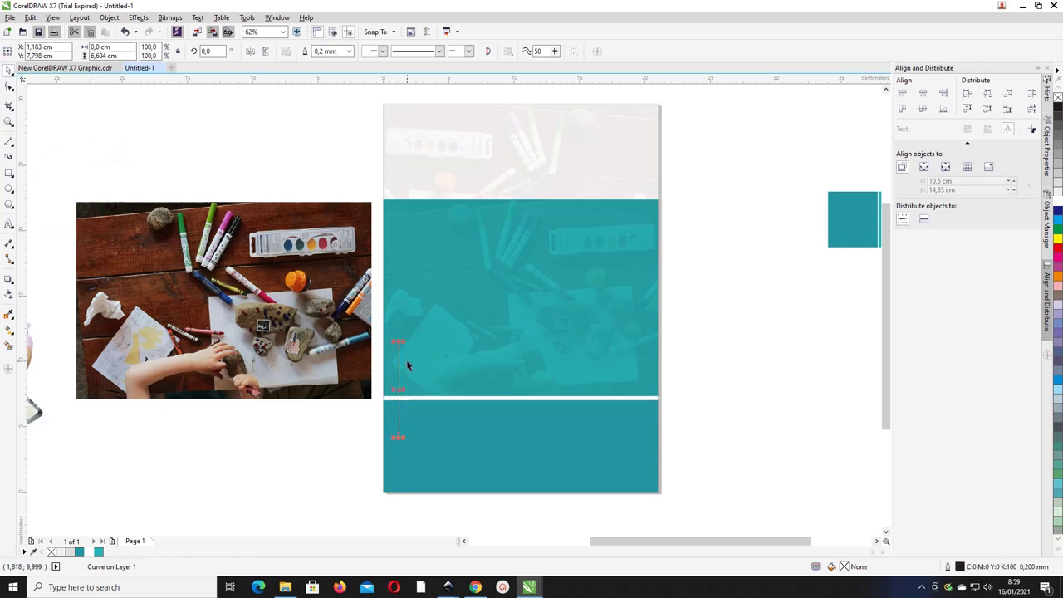
key(ctrl+d)
key(ctrl+d)
key(ctrl+d)
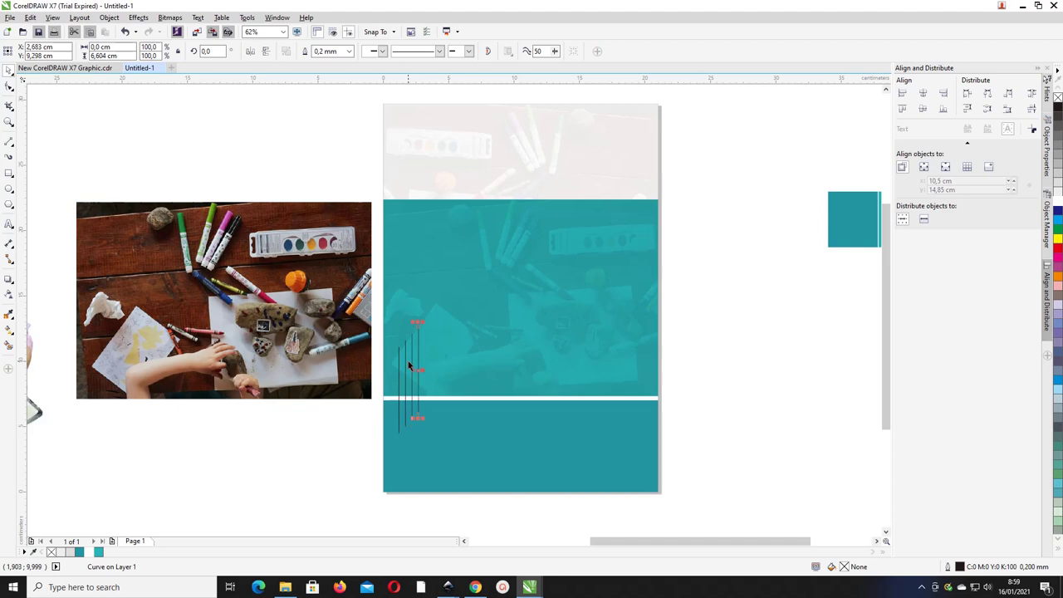
key(ctrl+d)
Align the original line with the white strip's left edge and the last copy with its right edge.
drag(399, 397, 391, 396)
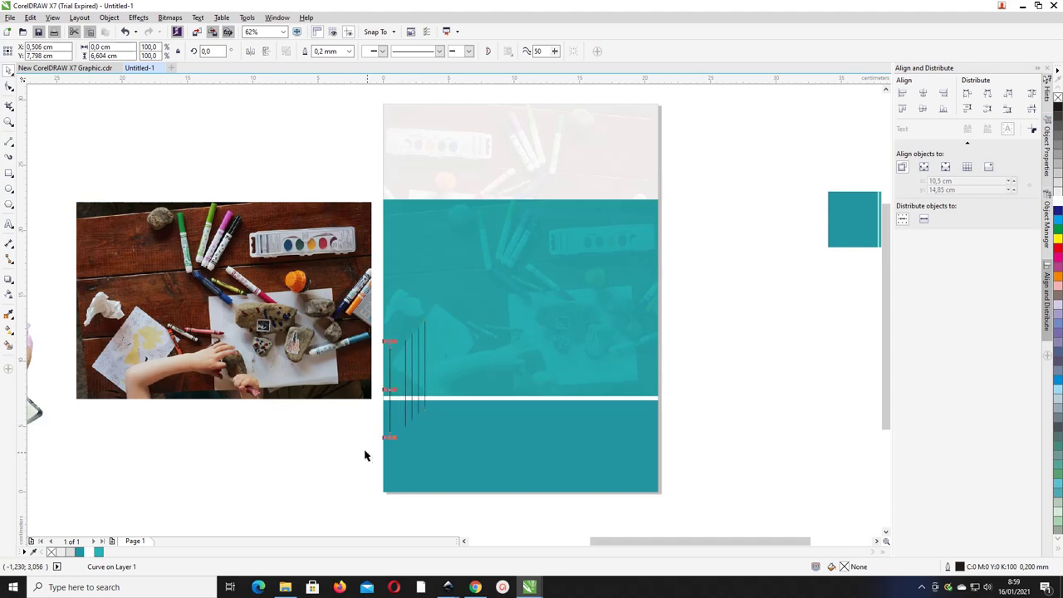
click(367, 457)
drag(352, 462, 456, 329)
click(335, 444)
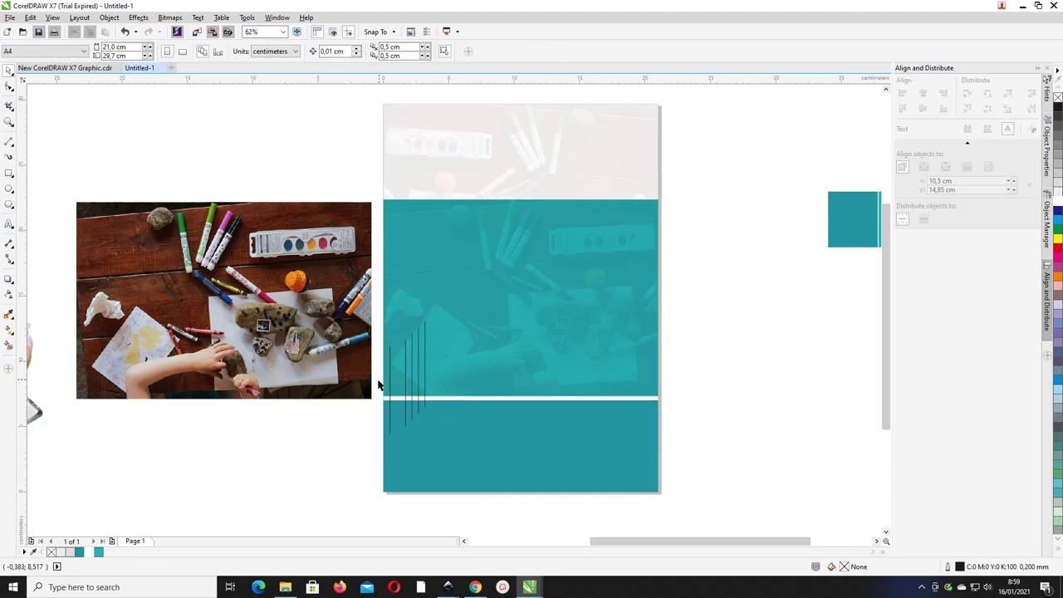
click(466, 399)
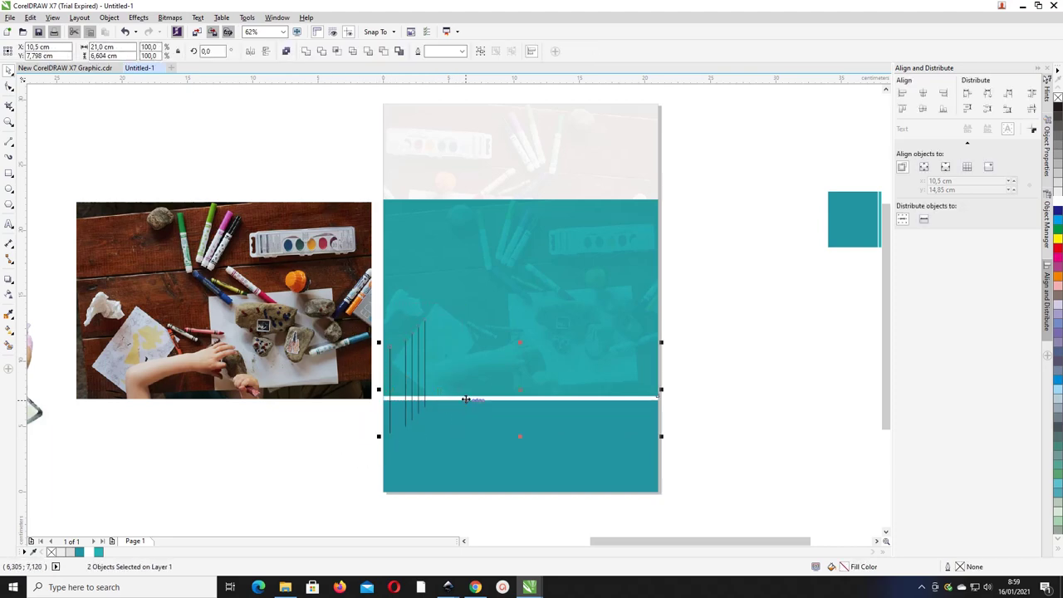
key(l)
click(690, 361)
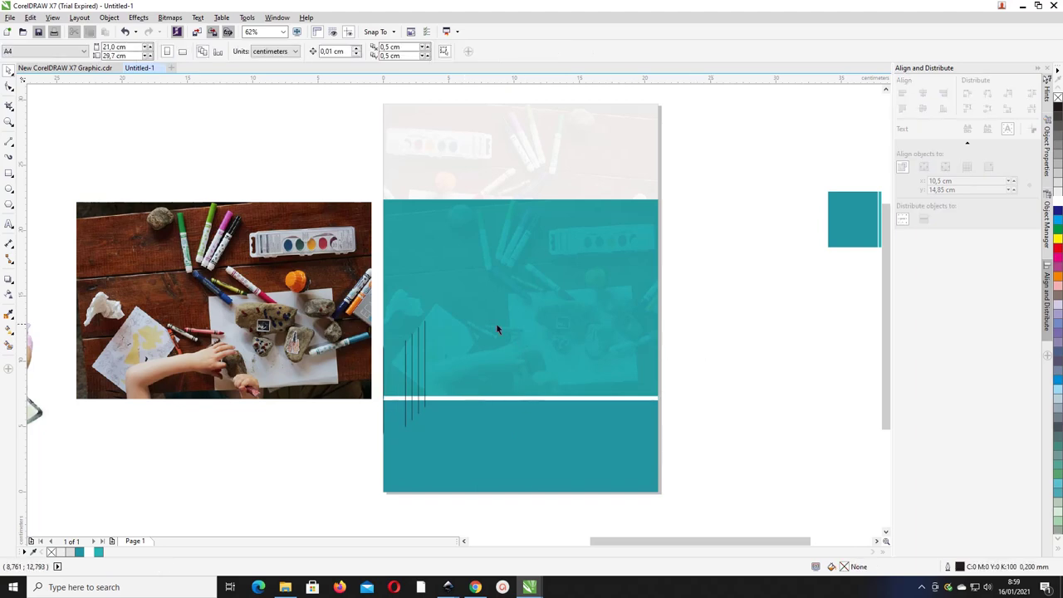
click(425, 328)
click(466, 402)
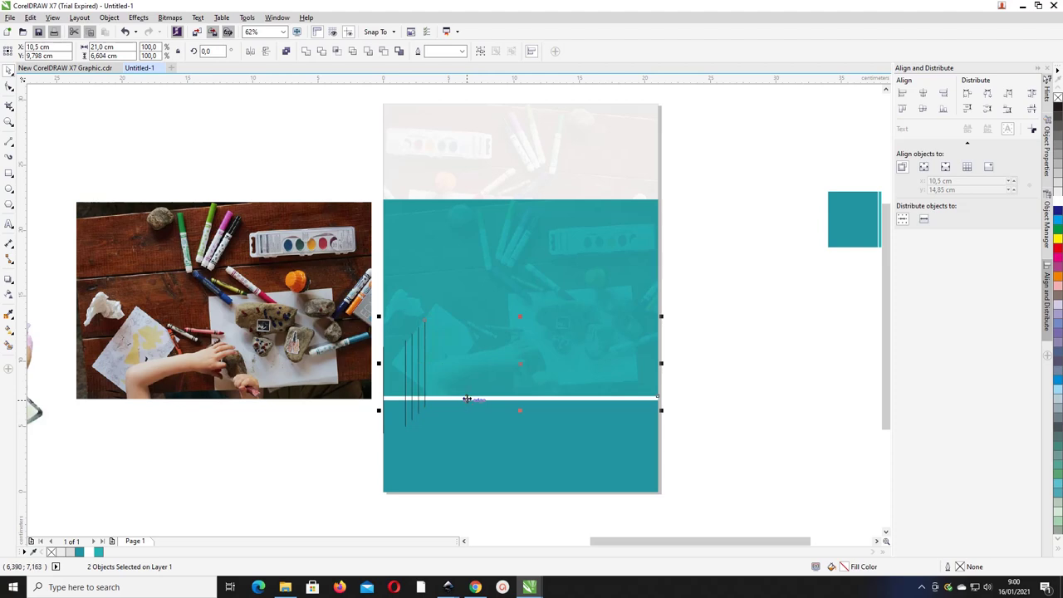
Distribute the five vertical lines with equal horizontal spacing across the strip, leaving the strip out, and align their bottom ends.
drag(732, 464, 354, 296)
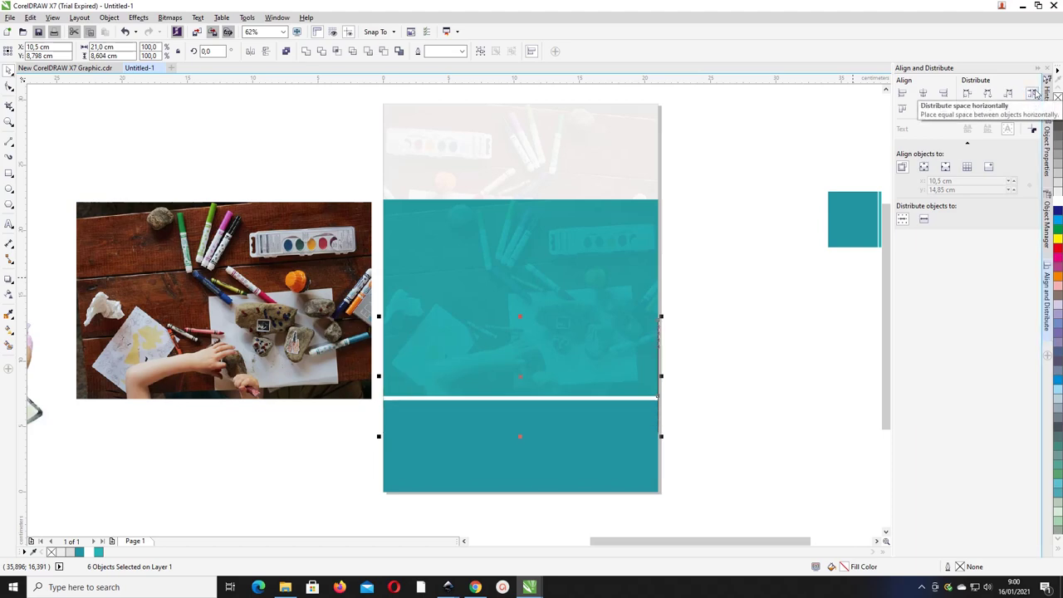
key(ctrl+z)
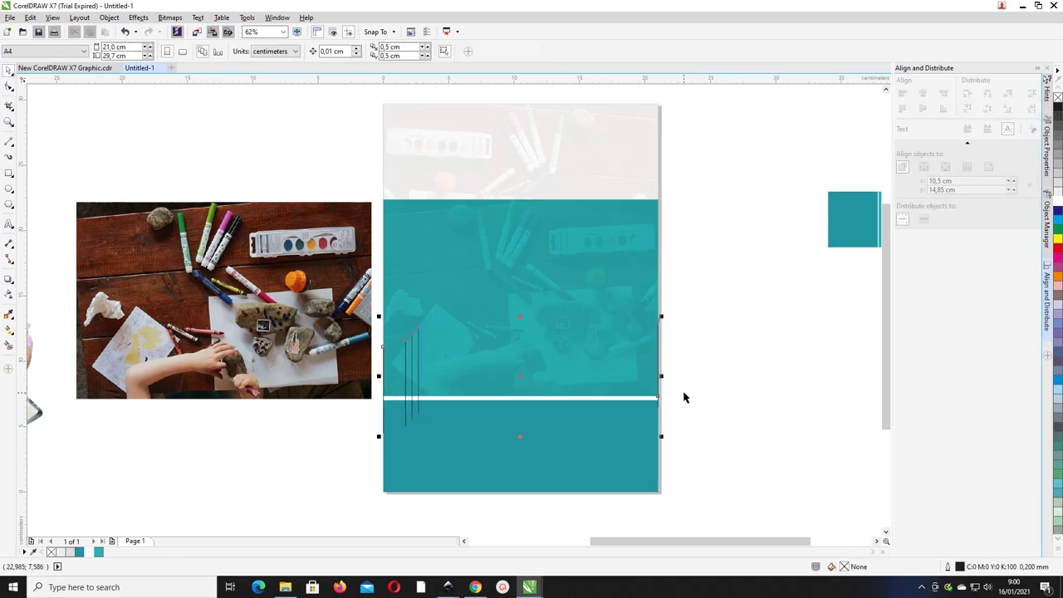
shift+click(572, 398)
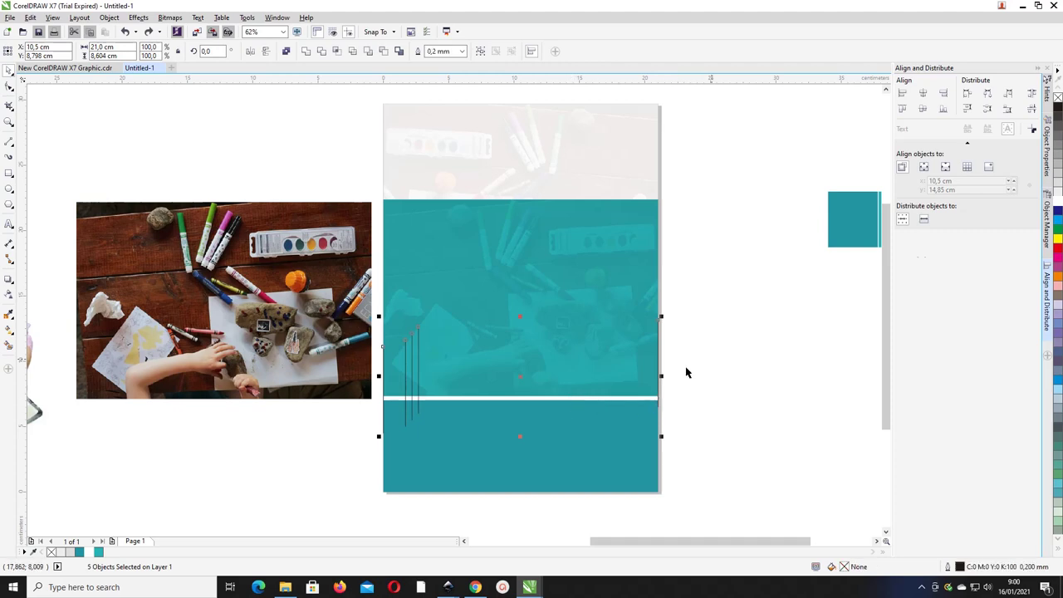
click(1032, 94)
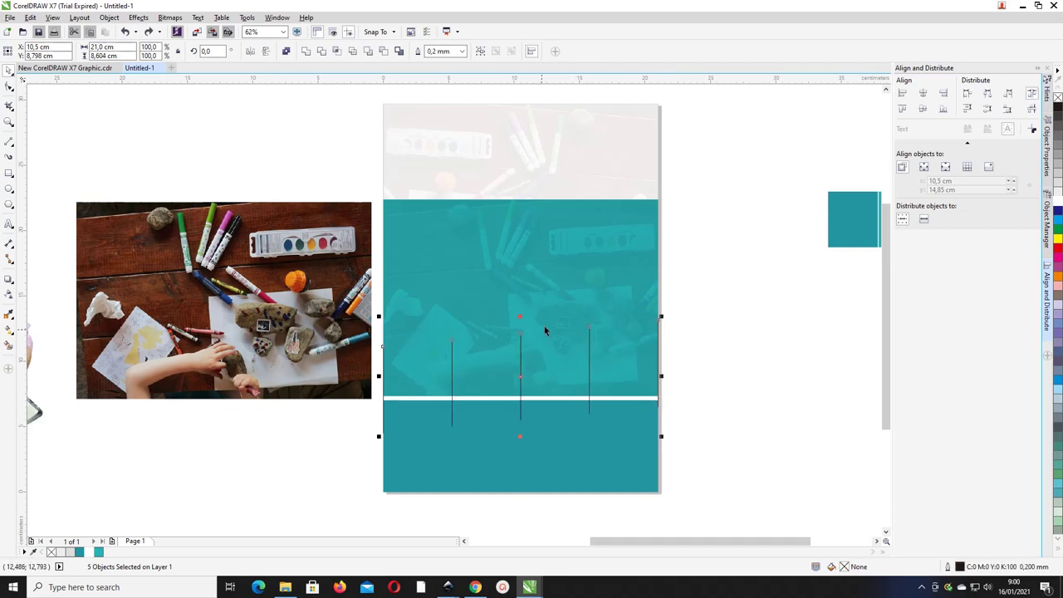
key(b)
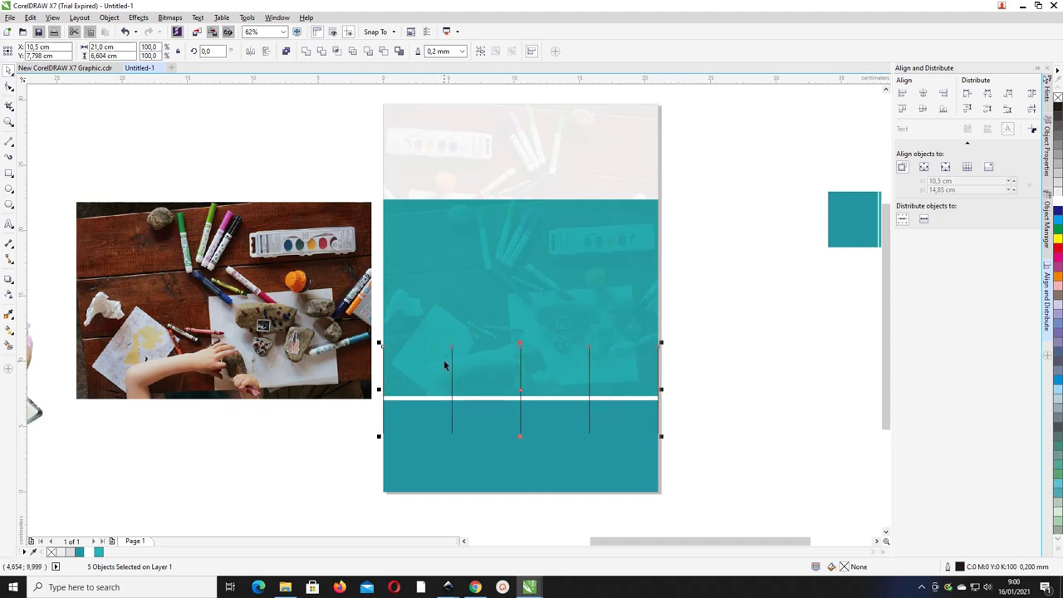
Combine the five vertical lines into one curve and trim the white strip with it.
key(ctrl+l)
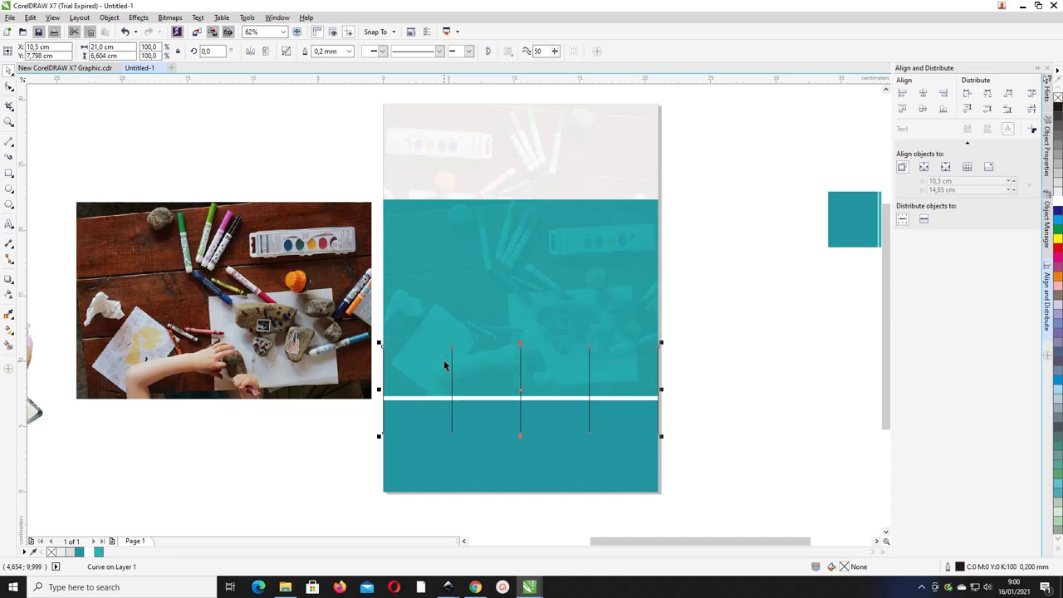
shift+click(429, 401)
mouse_move(429, 401)
mouse_down()
mouse_move(414, 404)
mouse_move(433, 400)
mouse_up()
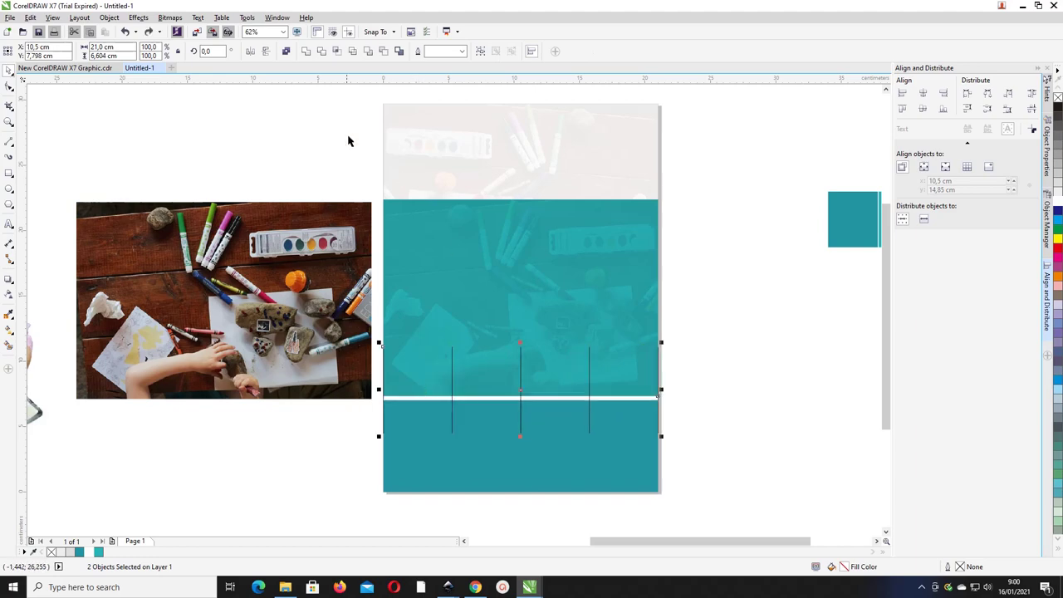
click(321, 52)
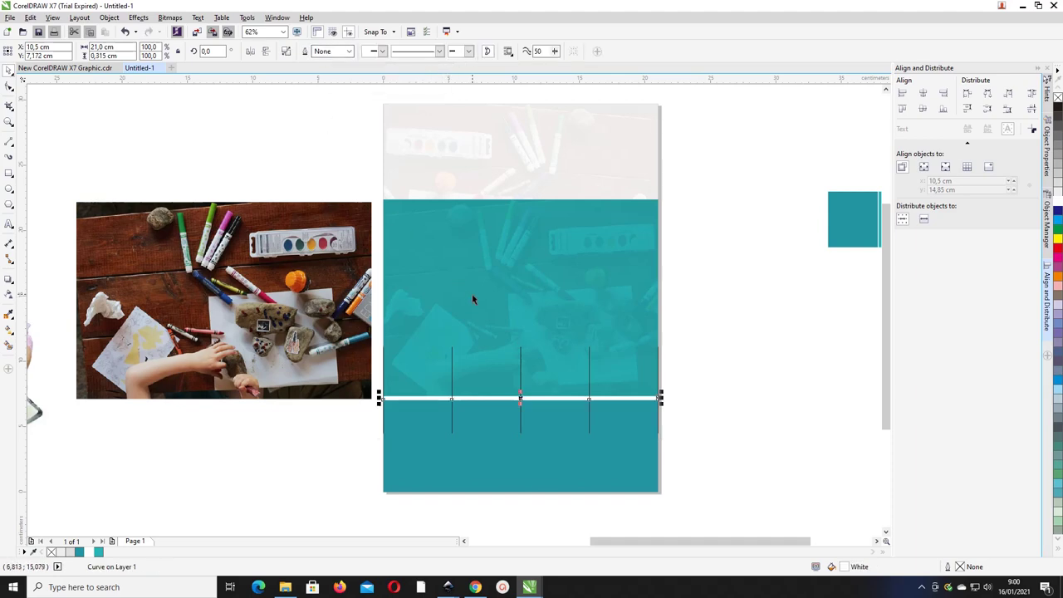
Break the trimmed white strip apart into separate segments and delete the combined cutting lines.
click(286, 51)
click(693, 352)
click(636, 397)
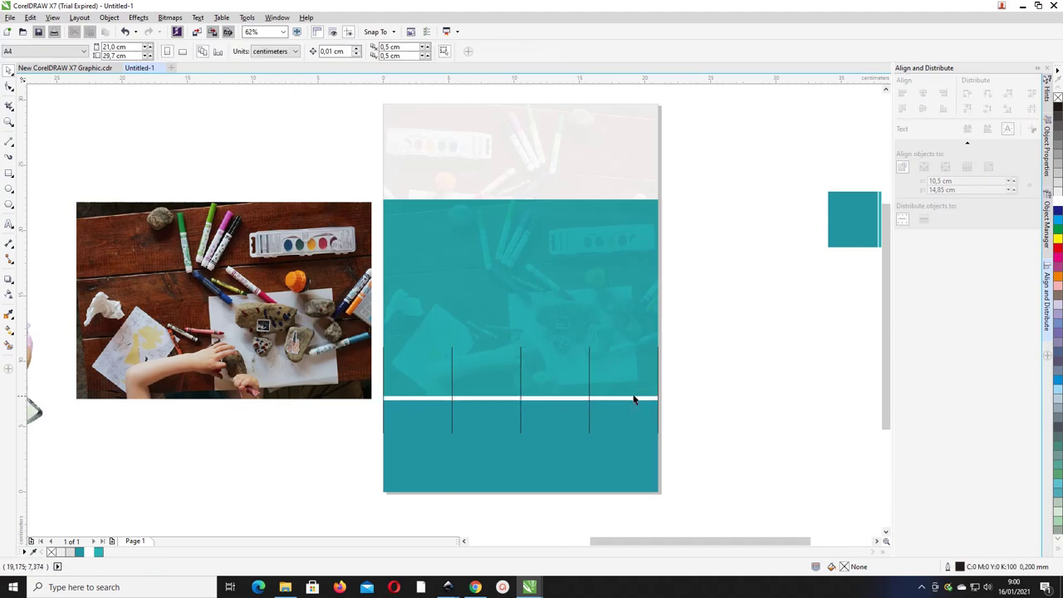
mouse_move(637, 397)
mouse_down()
mouse_move(629, 380)
mouse_move(624, 394)
mouse_up()
click(703, 371)
click(383, 350)
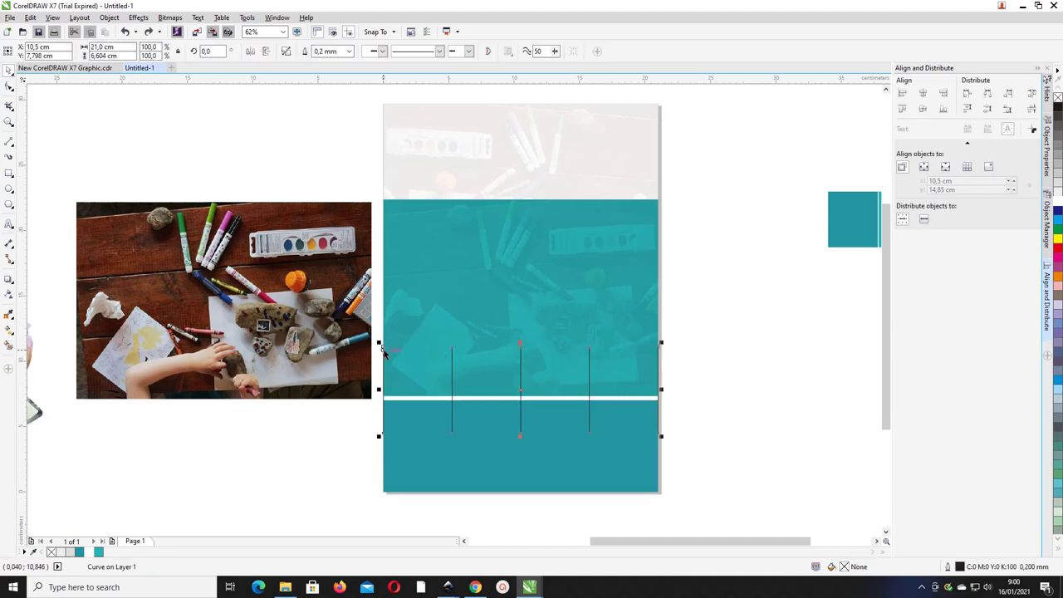
key(Delete)
Fill the second segment of the white strip with the purple sampled from the colour swatches.
scroll(388, 309, right, 1)
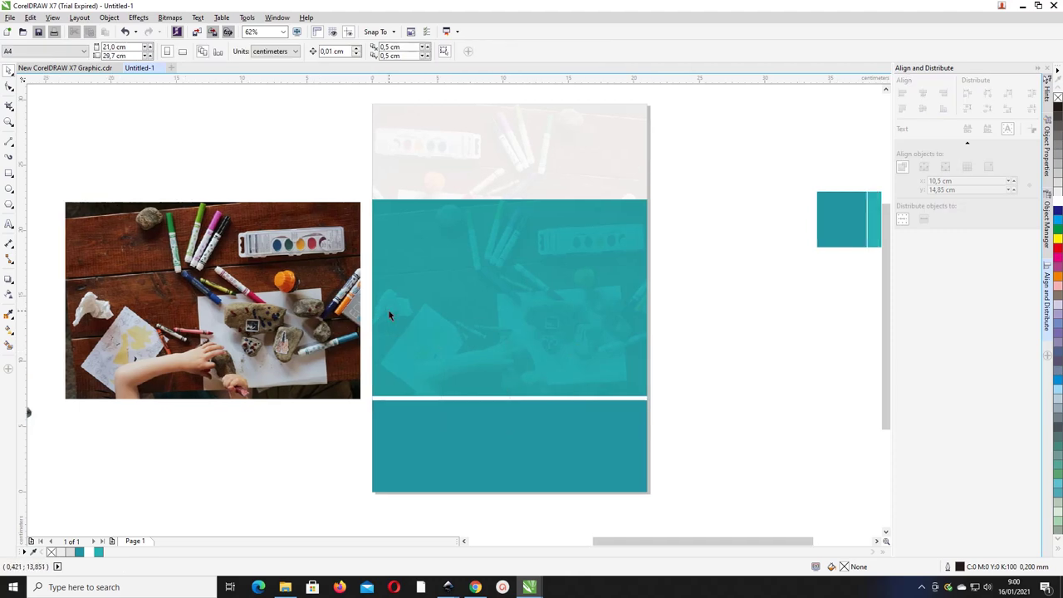
scroll(388, 308, down, 2)
key(z)
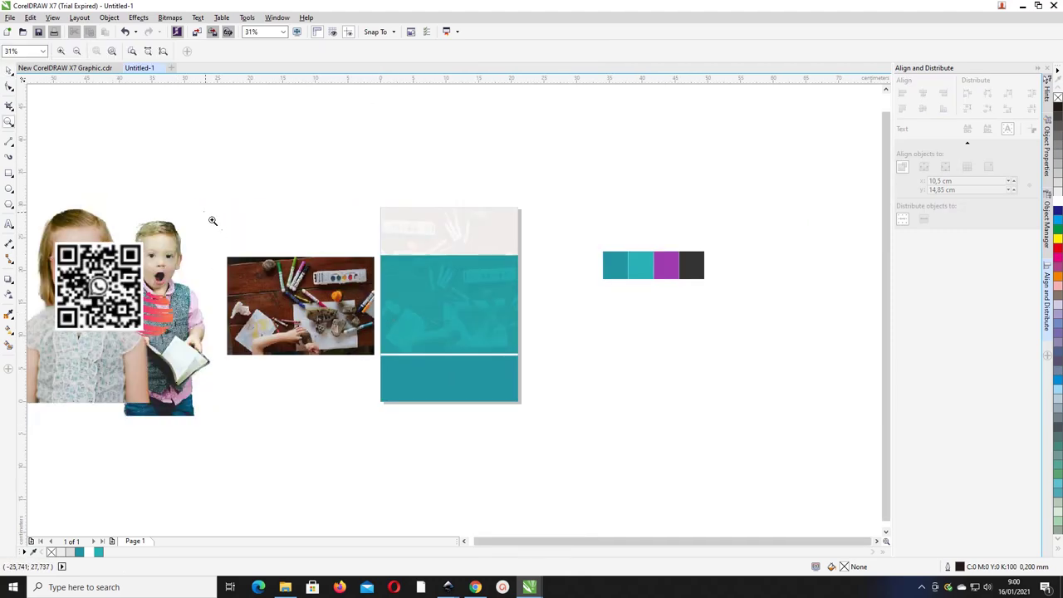
drag(201, 208, 796, 426)
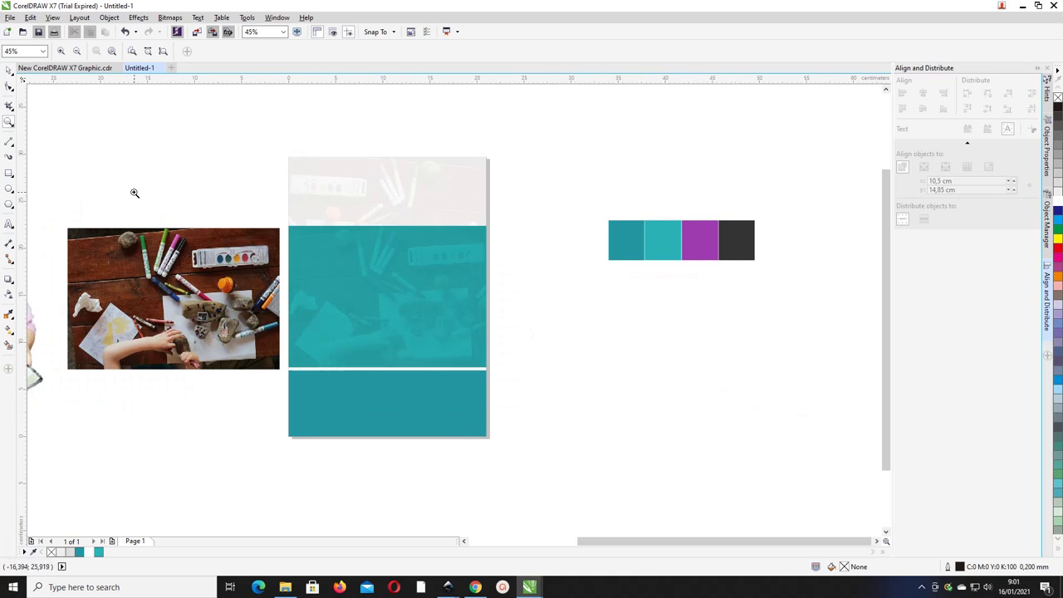
click(9, 72)
click(357, 370)
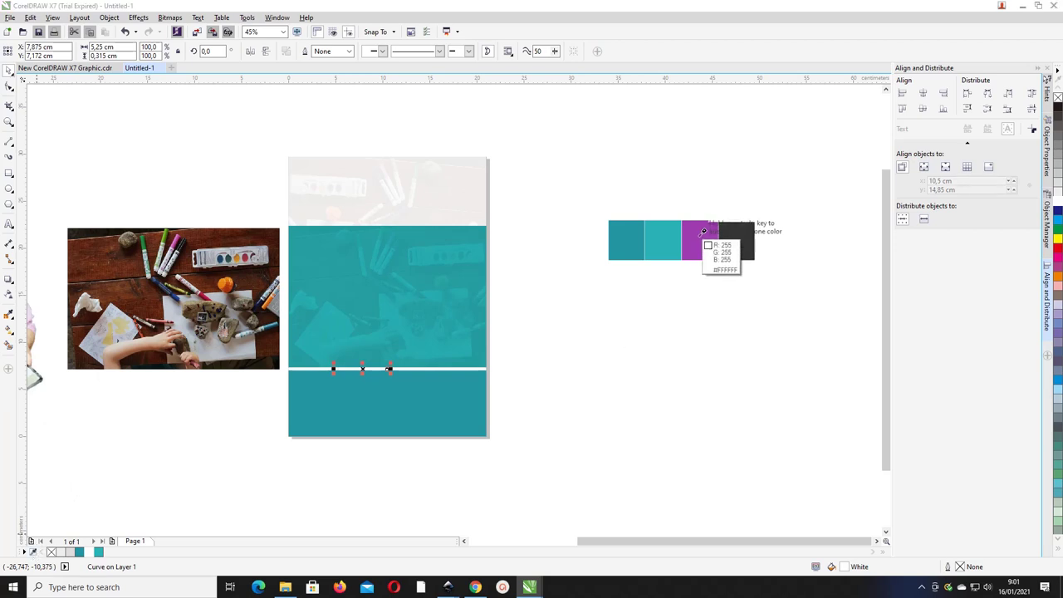
Fill the strip's third segment with the dark teal from the palette, darkened to #1D7B85.
drag(363, 368, 413, 368)
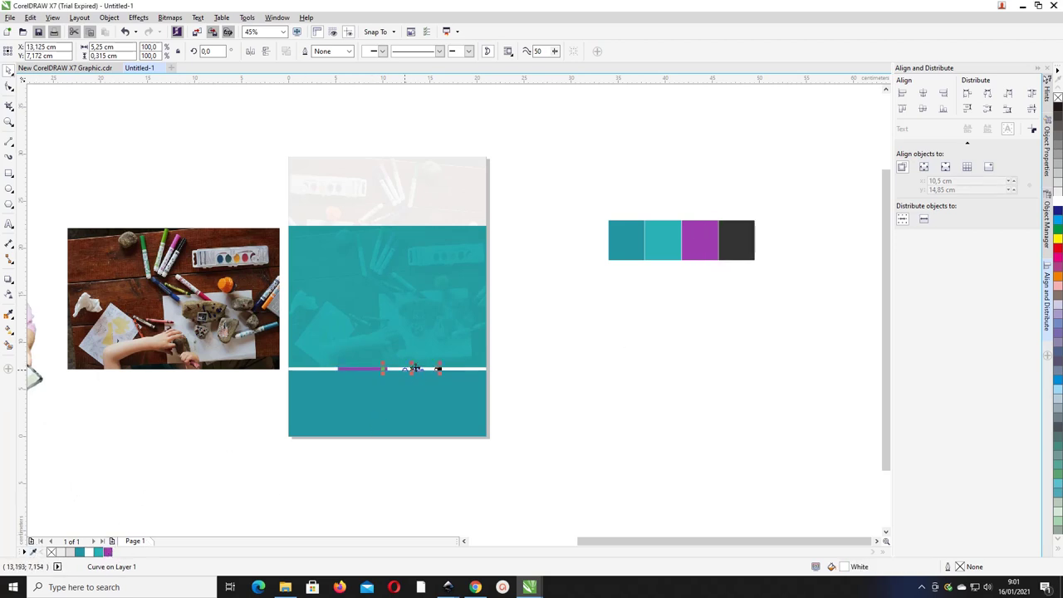
click(33, 551)
click(634, 235)
click(81, 553)
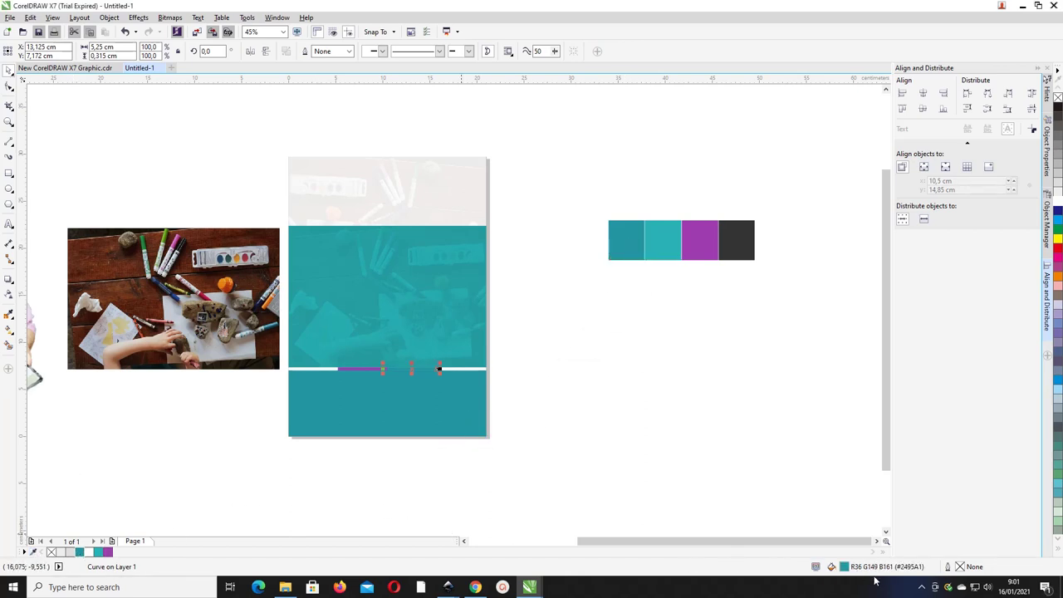
double_click(843, 566)
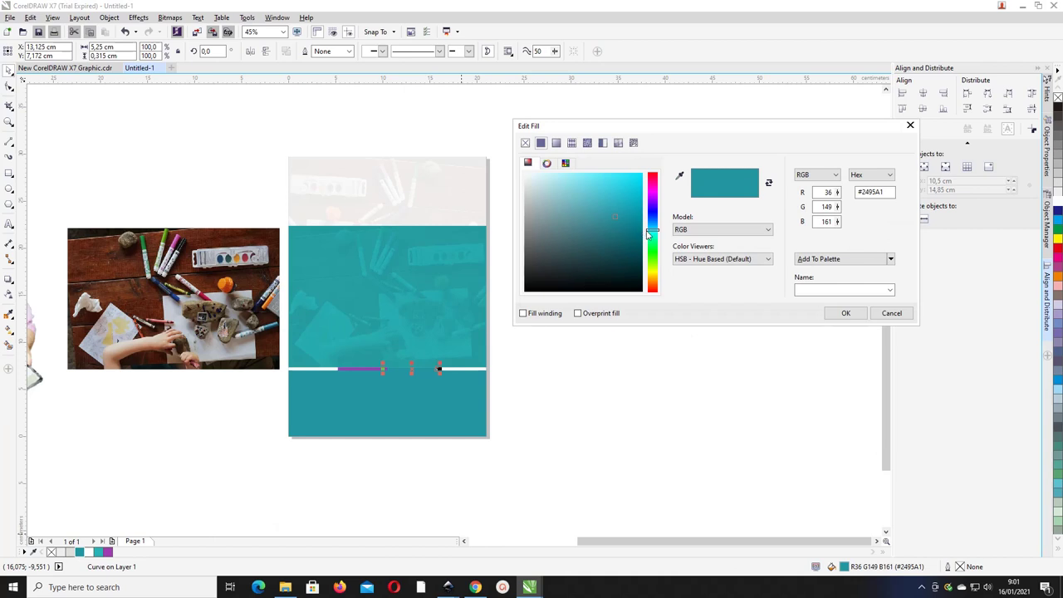
click(616, 226)
drag(616, 227, 616, 232)
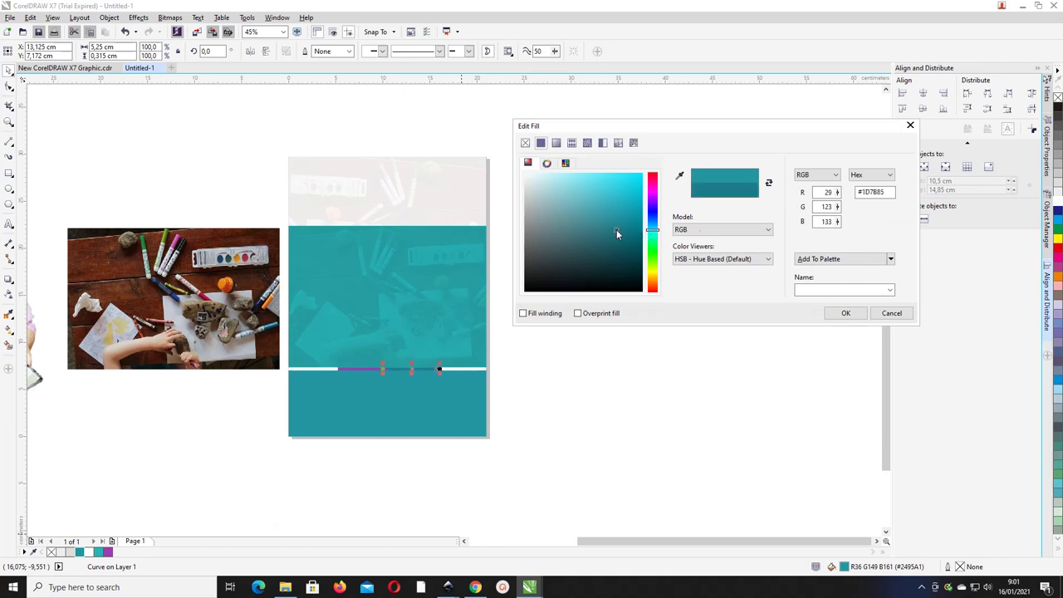
click(844, 313)
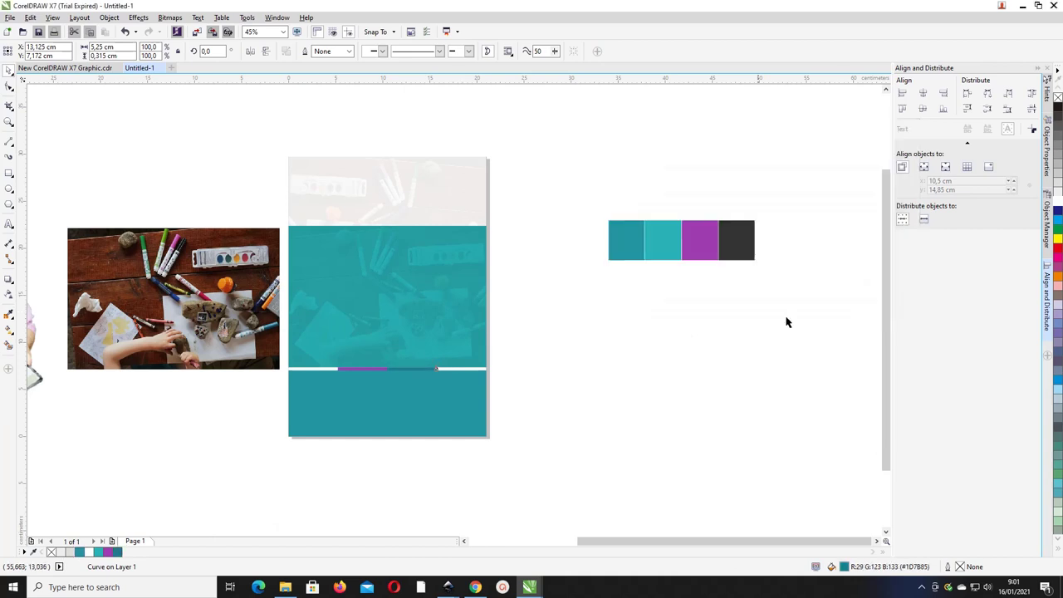
Fill the divider strip's fourth segment with the dark grey #333333 sampled from the colour swatches.
click(485, 369)
click(33, 552)
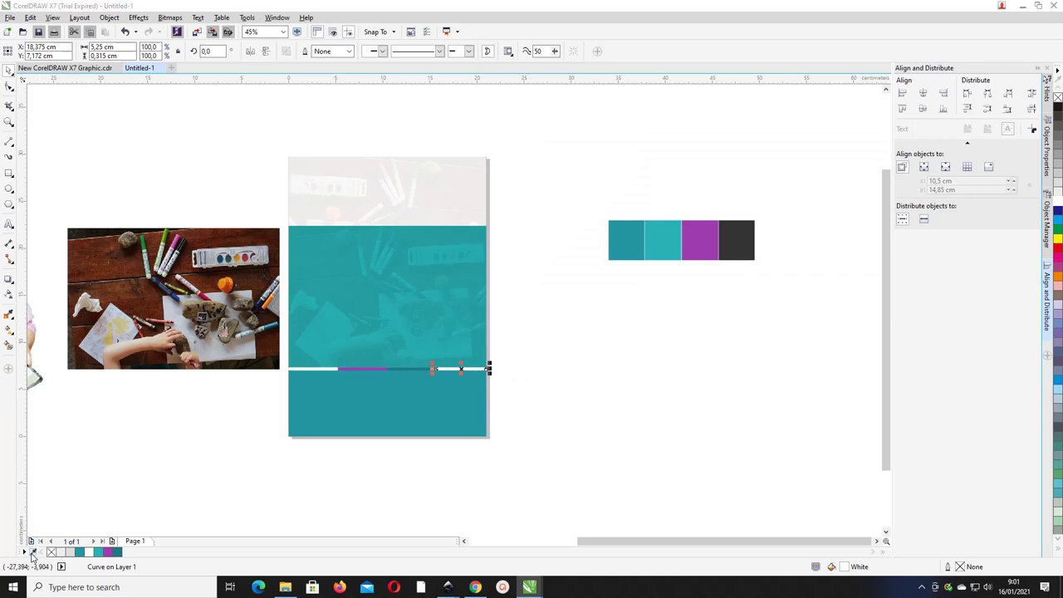
click(745, 252)
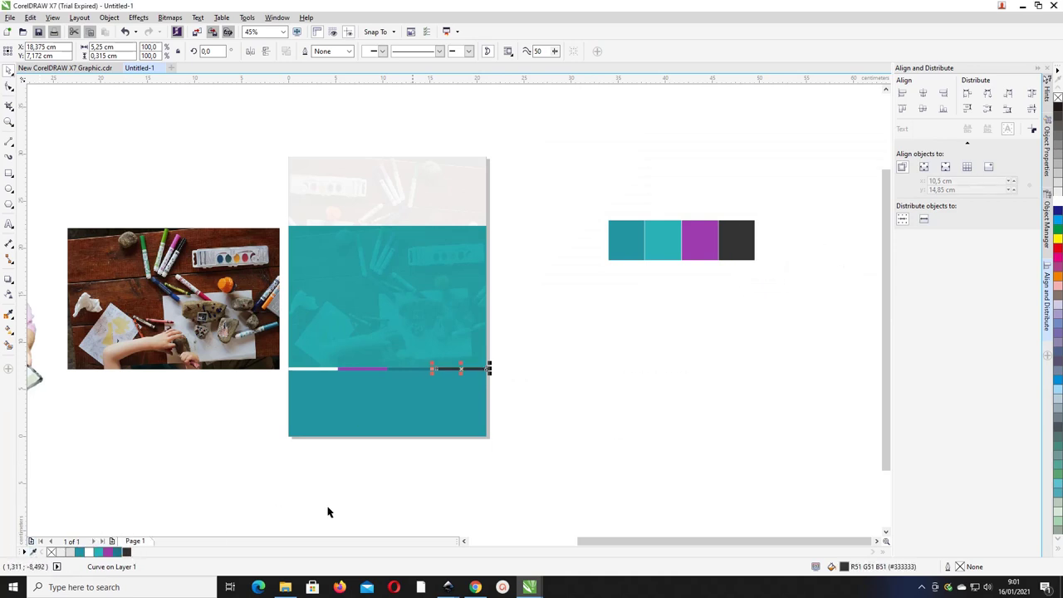
Select all the segments of the divider strip and group them.
click(550, 399)
drag(577, 397, 264, 349)
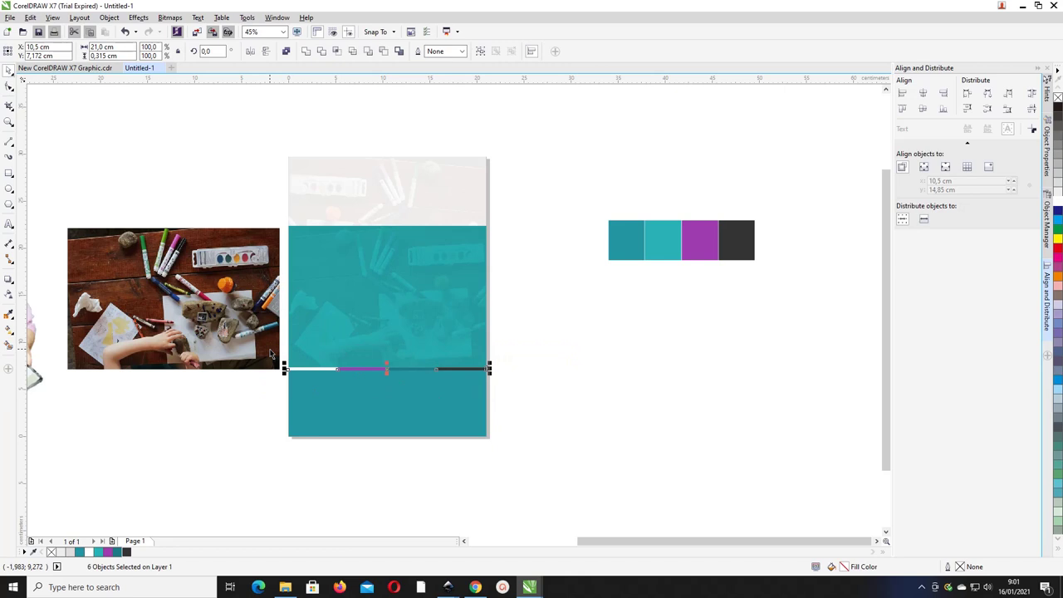
key(ctrl+g)
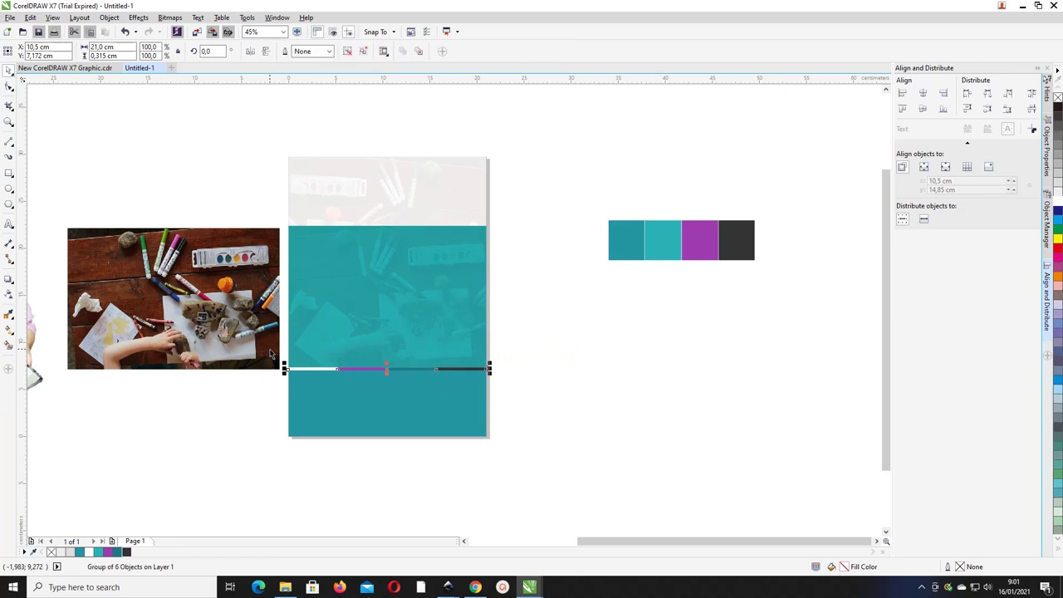
Duplicate the grouped divider strip and align the copy with the upper edge of the middle teal band.
drag(297, 368, 296, 256)
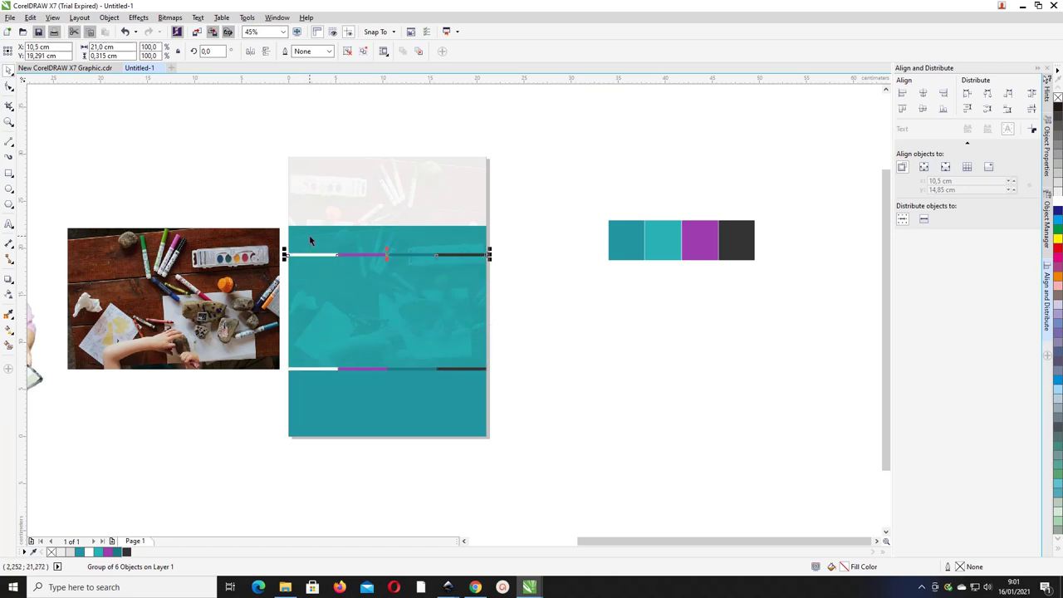
shift+click(309, 237)
drag(309, 237, 337, 243)
key(ctrl+z)
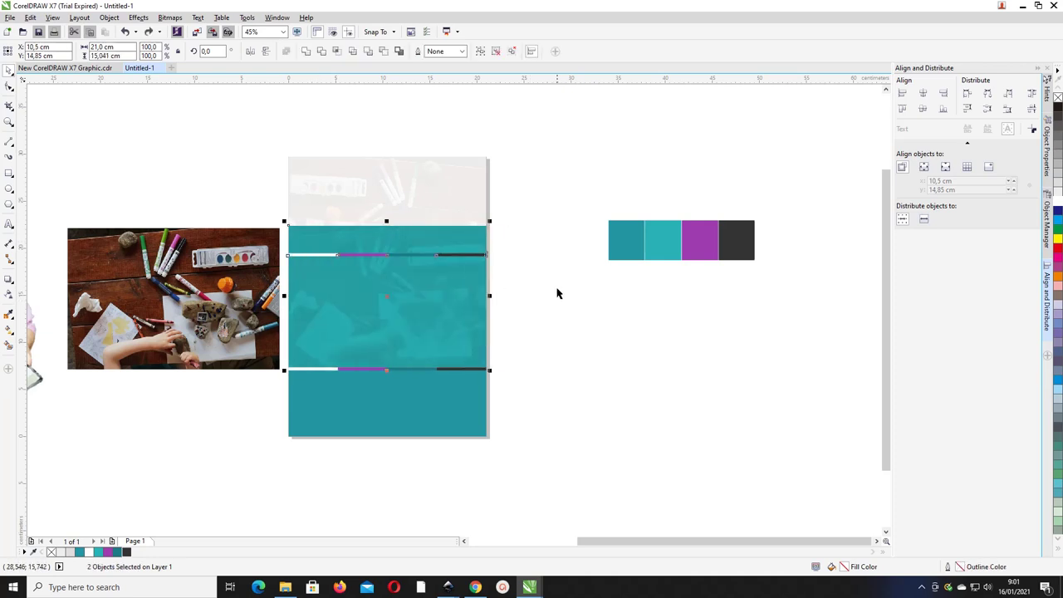
key(t)
click(542, 234)
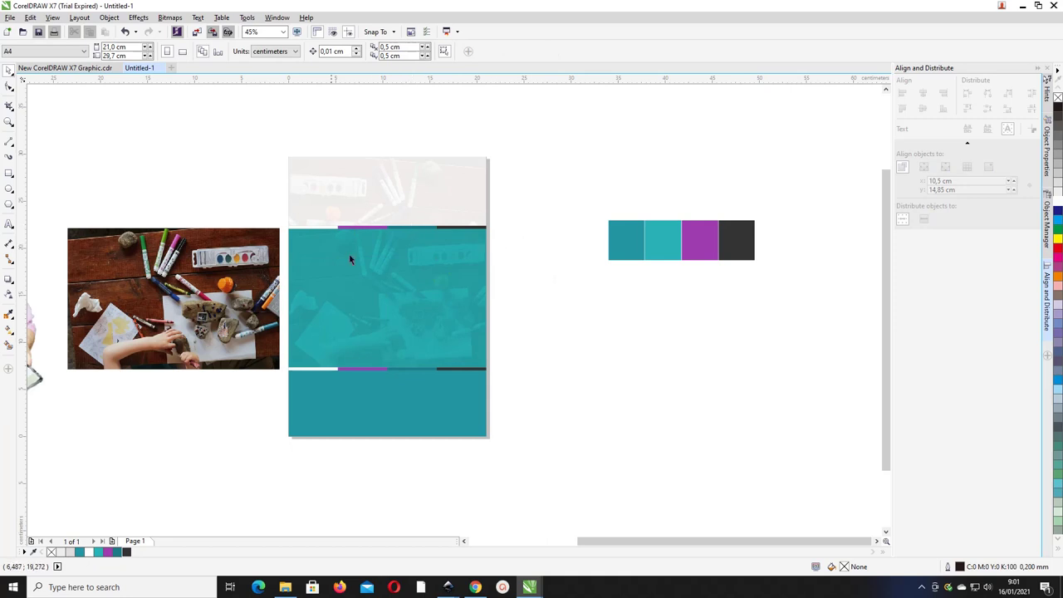
Move the striped globe logo onto the white band and shrink it into the page's upper-left corner.
scroll(227, 274, right, 1)
scroll(227, 270, down, 2)
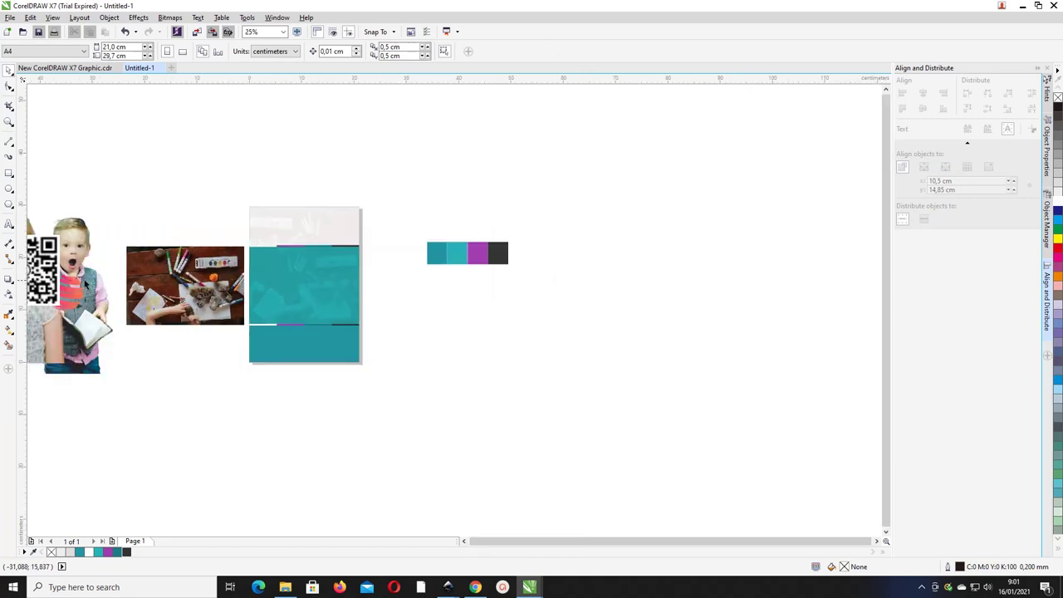
drag(70, 288, 294, 226)
scroll(292, 241, up, 1)
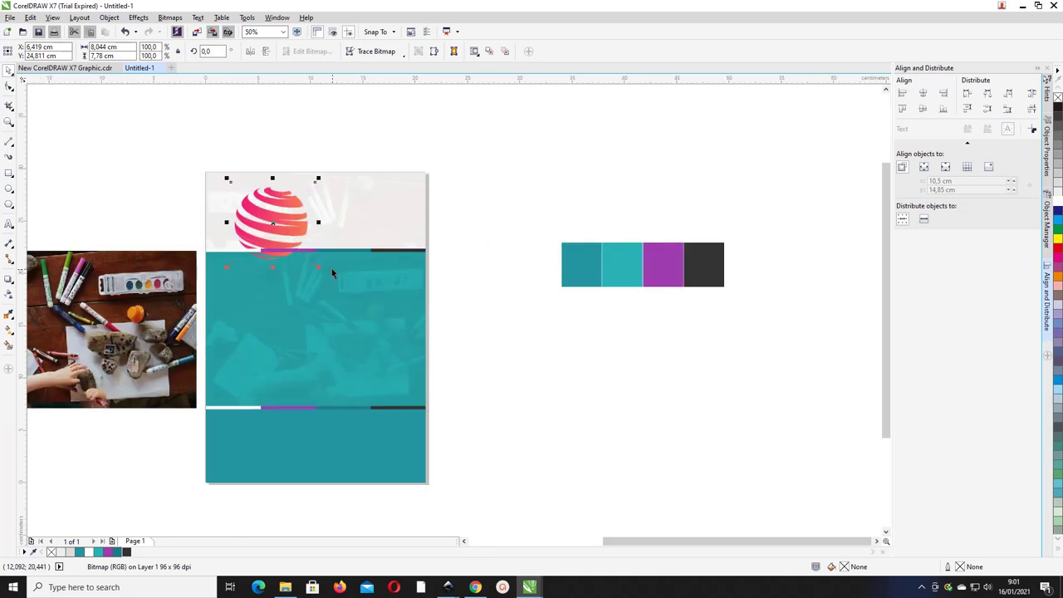
drag(321, 273, 223, 186)
click(234, 159)
Move the QR code onto the page, at the lower left of the middle teal band.
scroll(265, 211, down, 2)
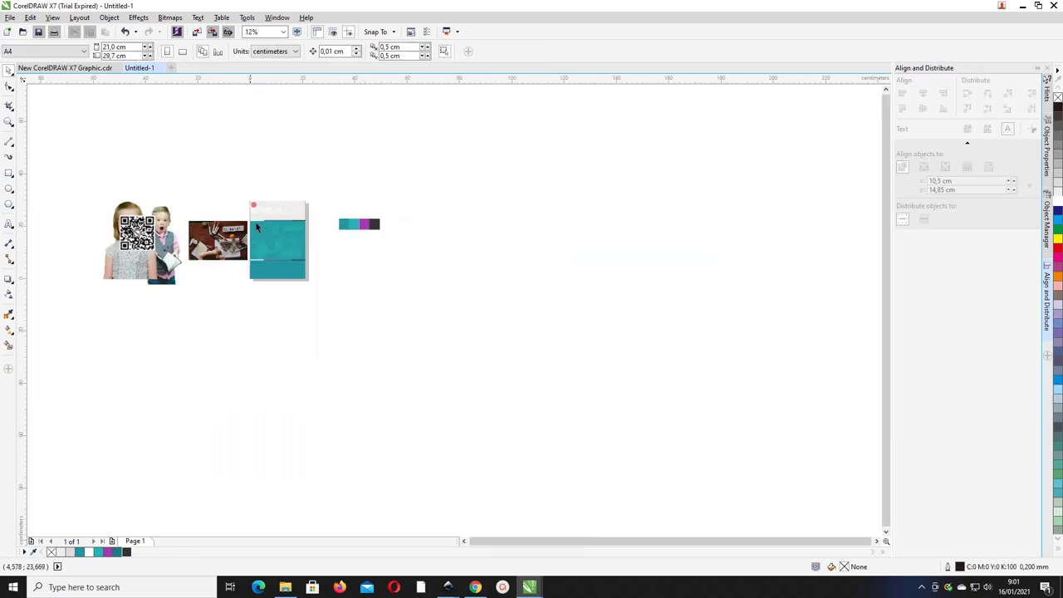
drag(137, 233, 276, 248)
scroll(267, 242, up, 1)
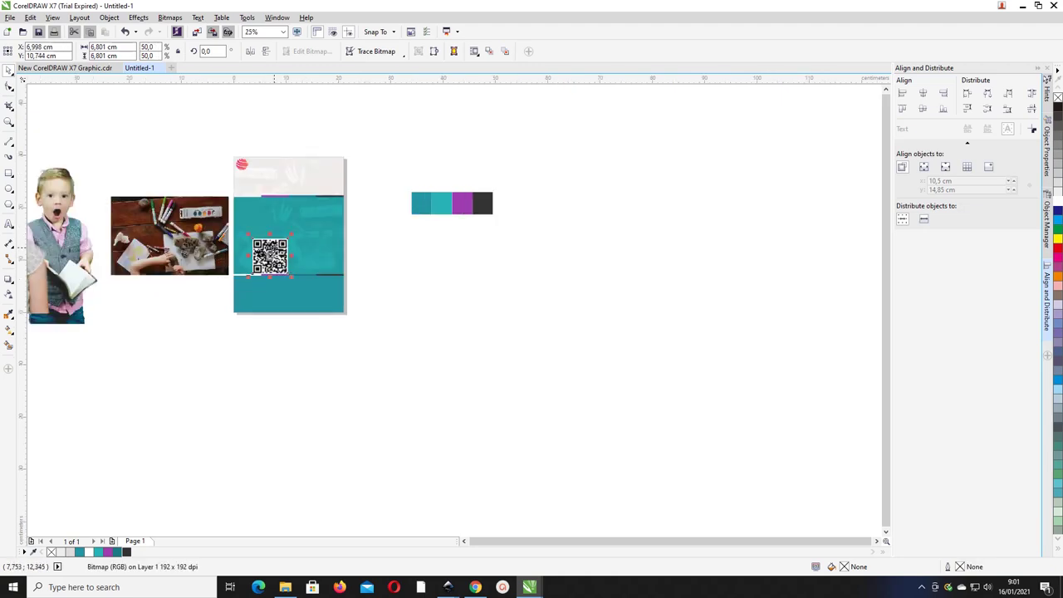
Draw a 6.72 cm square overlapping the QR code and give it a white 1.5 mm outline.
scroll(275, 249, up, 1)
click(9, 172)
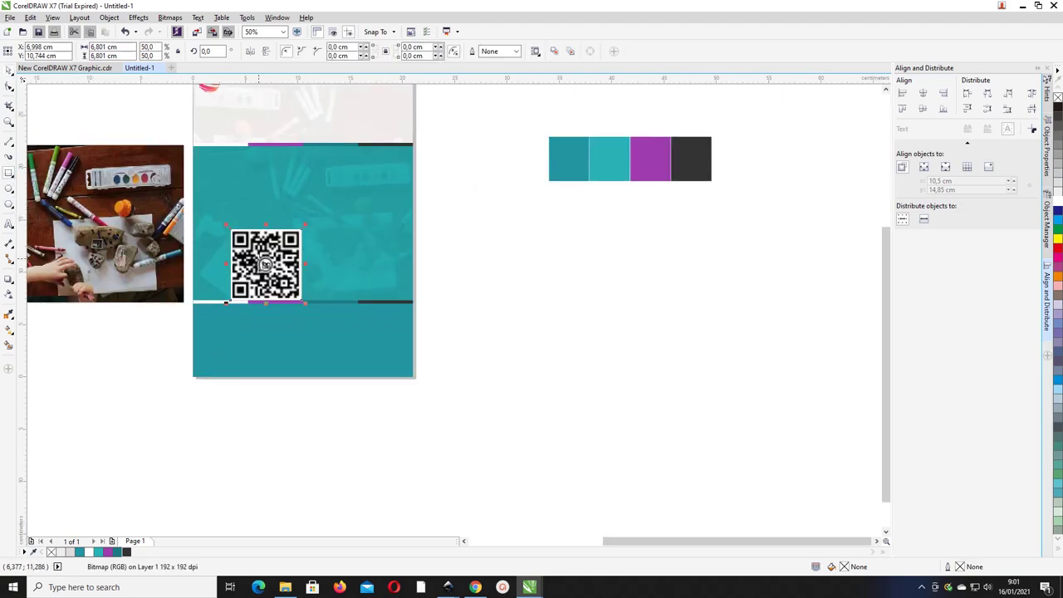
drag(260, 258, 333, 331)
click(9, 71)
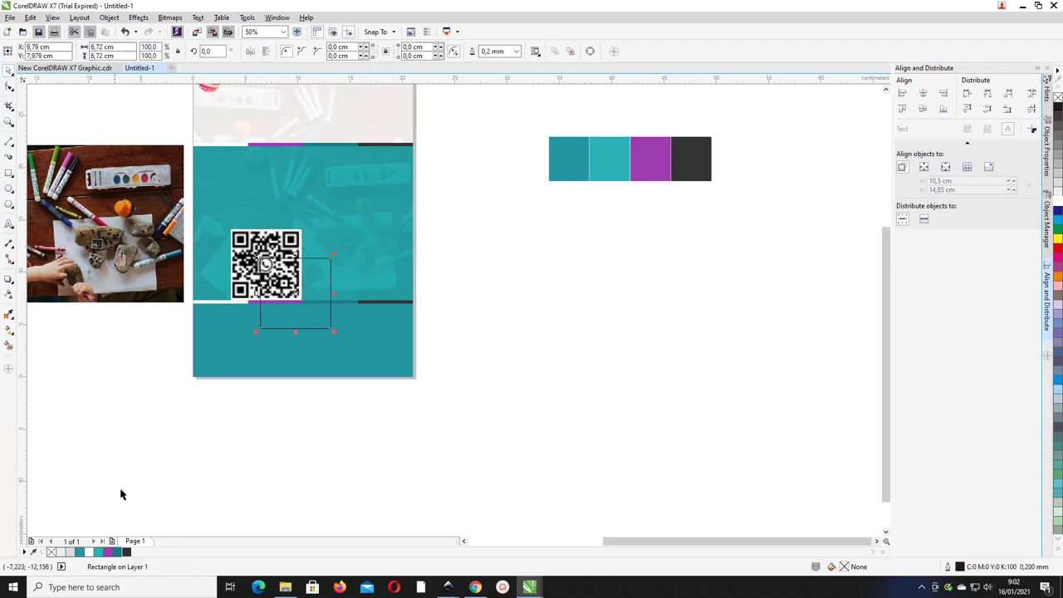
right_click(90, 553)
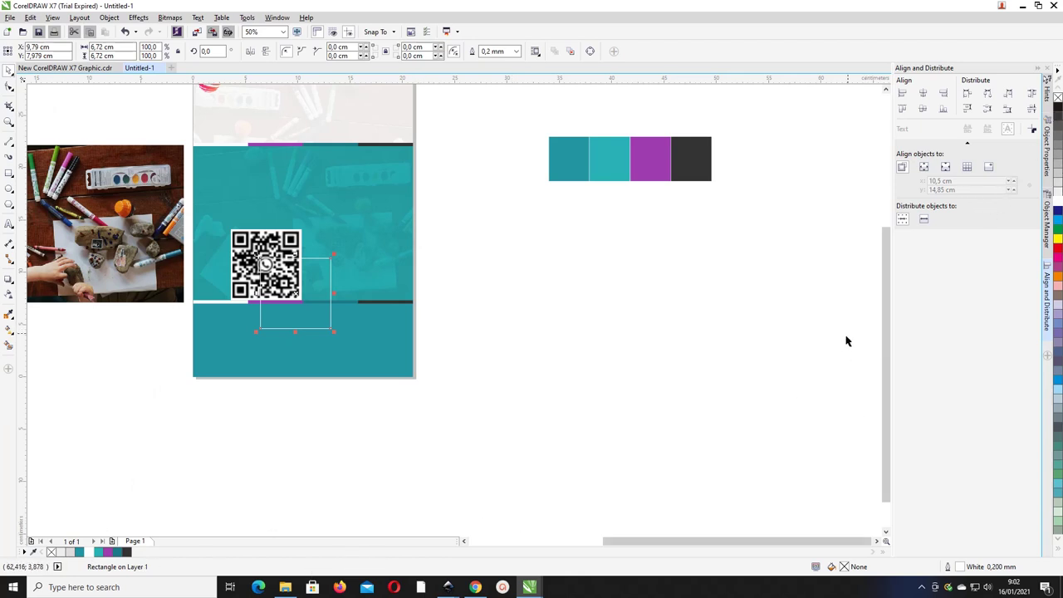
click(516, 52)
click(492, 128)
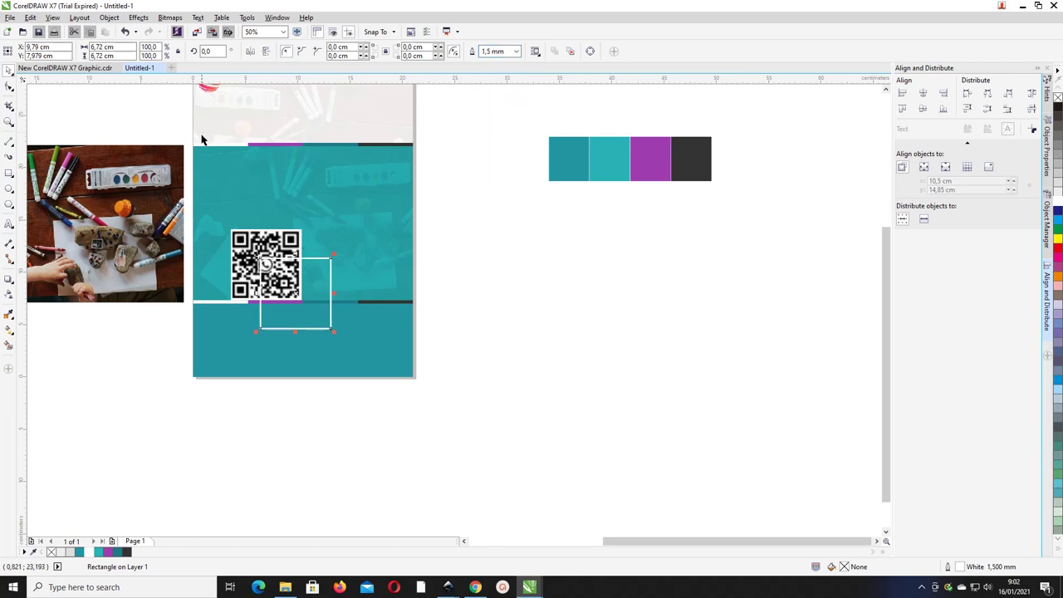
Centre the white square on the QR code and enlarge it to about 7.54 cm as a surrounding frame.
shift+click(266, 264)
key(c)
key(e)
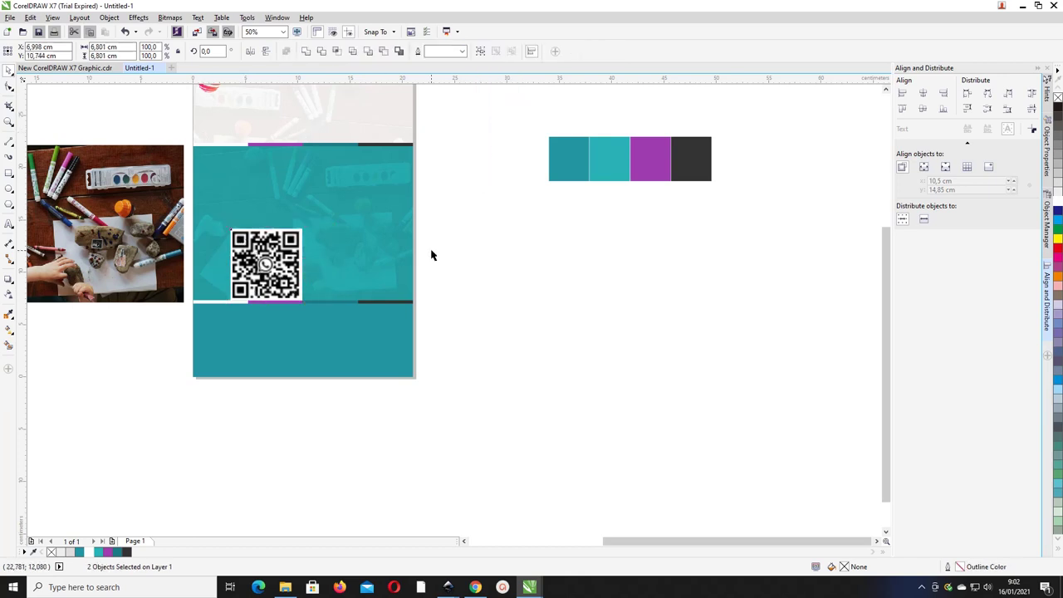
click(299, 229)
drag(305, 225, 310, 223)
key(ctrl+z)
click(271, 242)
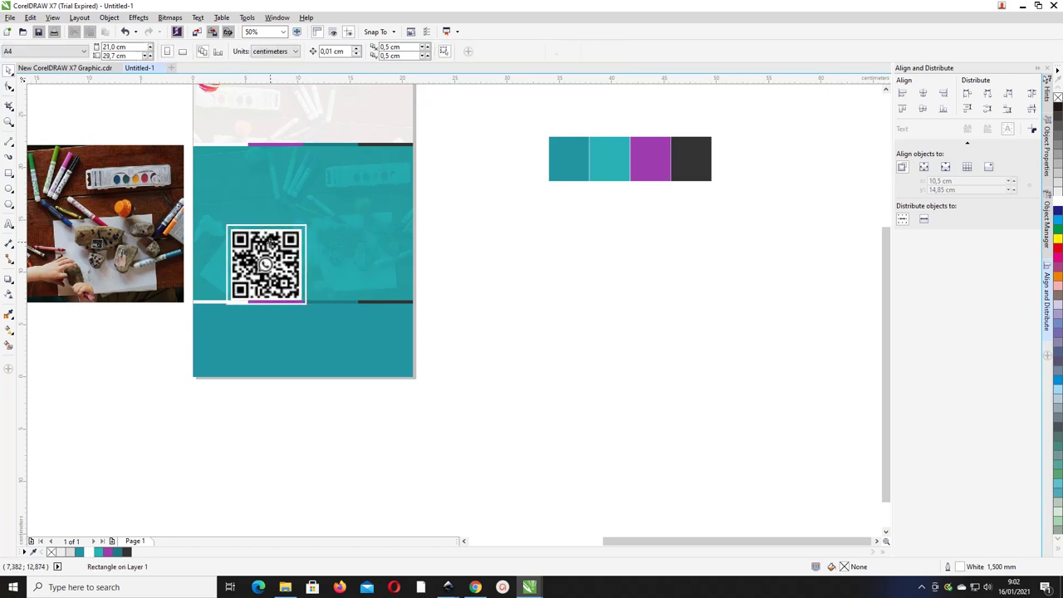
click(272, 242)
click(491, 310)
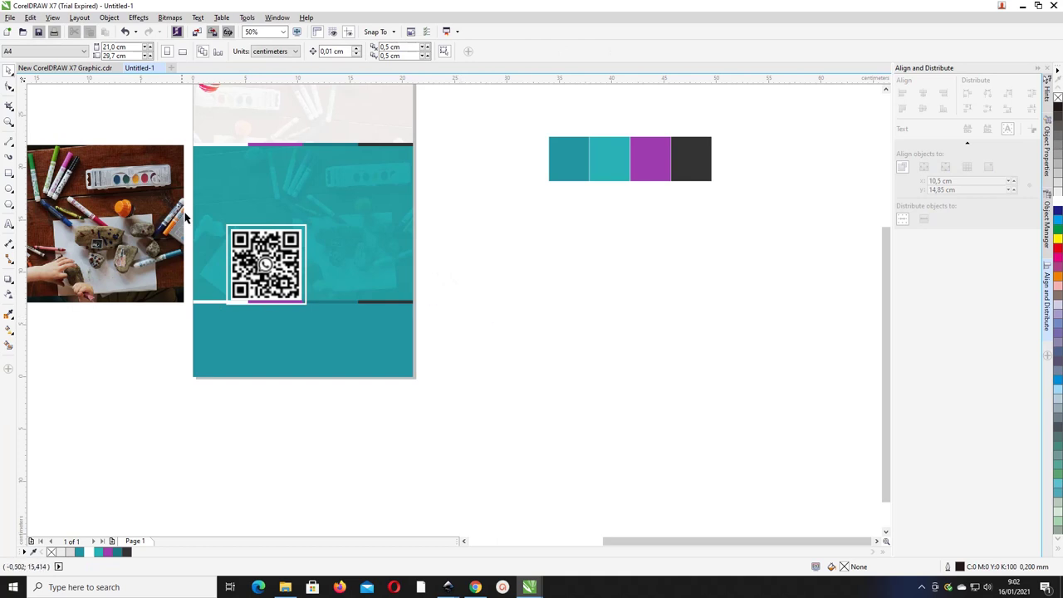
Shrink the QR code together with its frame and place both in the lower right of the middle teal band.
drag(475, 332, 203, 189)
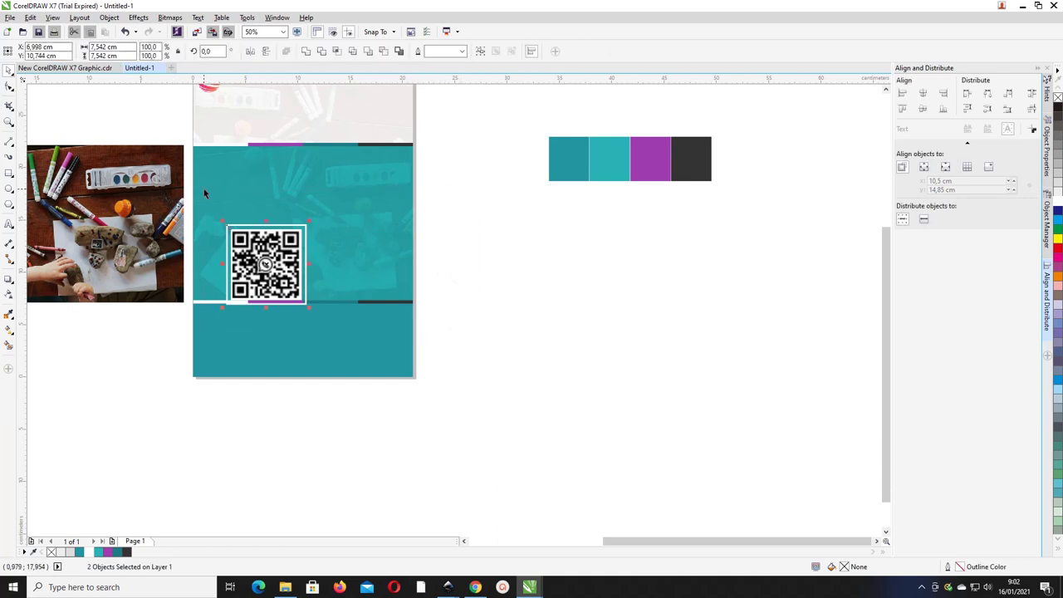
drag(298, 254, 345, 265)
click(423, 249)
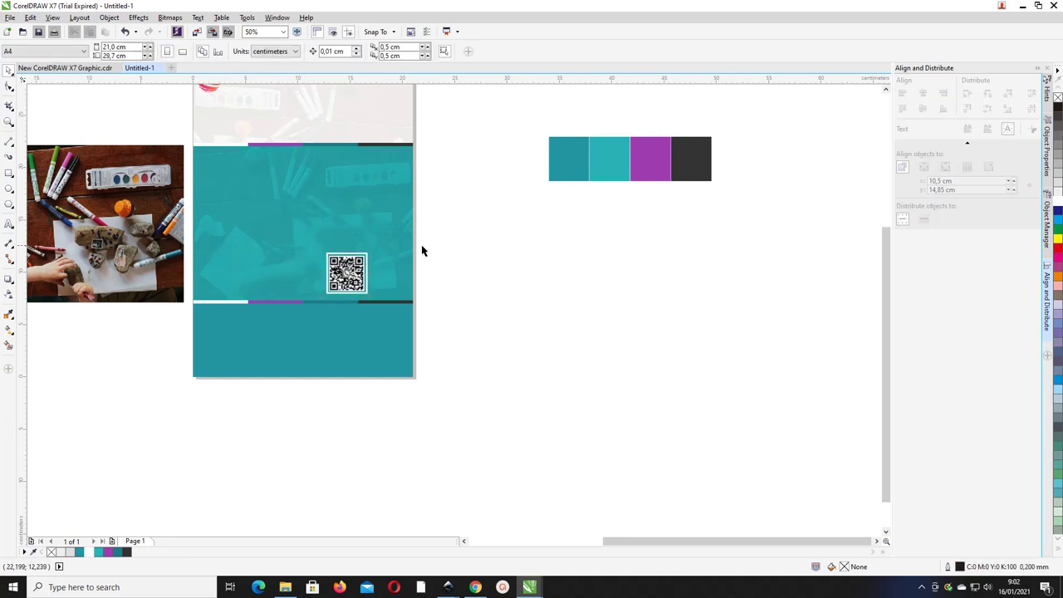
Scale the boy's picture to 41.8% and stand it on the lower divider strip at the teal band's left end.
scroll(421, 249, down, 1)
click(139, 224)
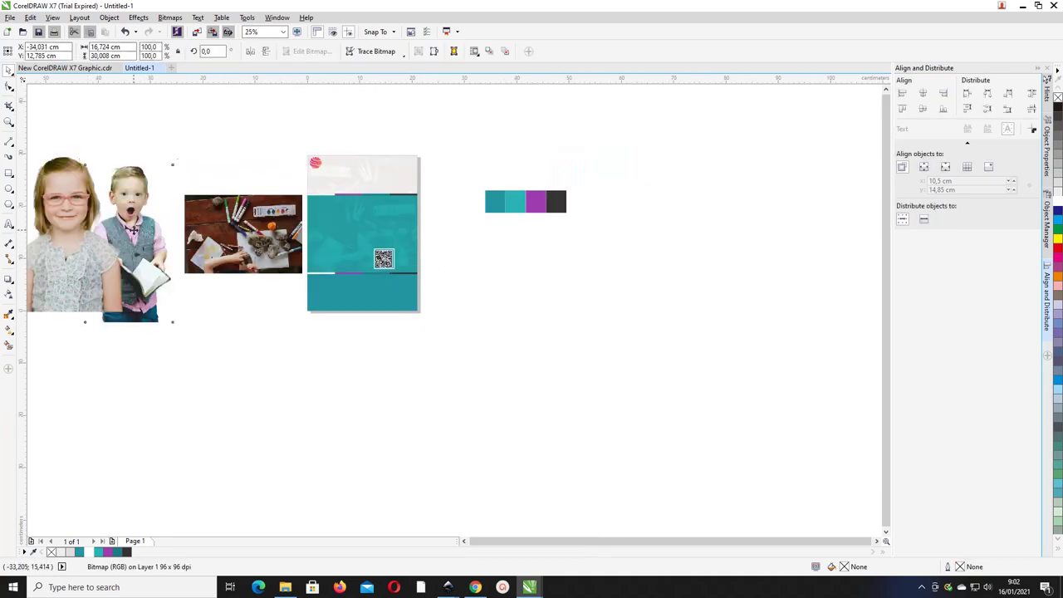
drag(133, 230, 350, 253)
scroll(317, 264, up, 1)
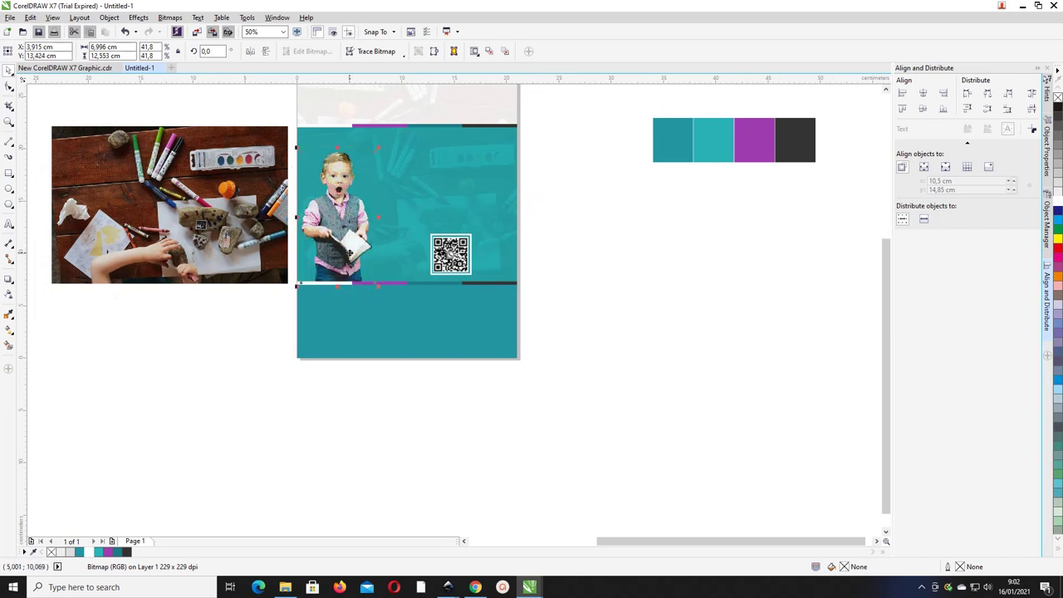
click(385, 293)
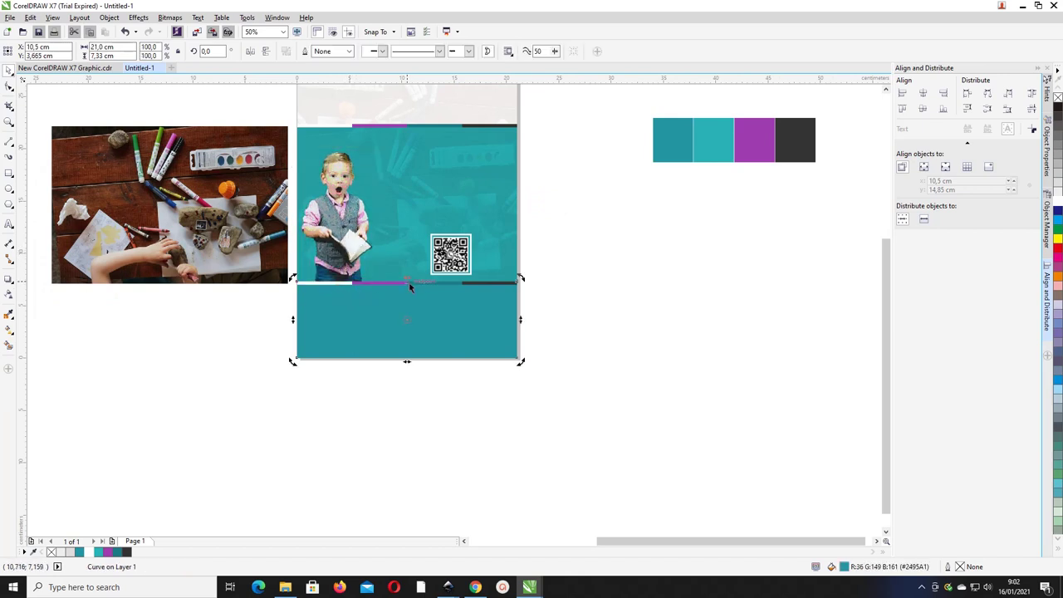
drag(570, 299, 286, 275)
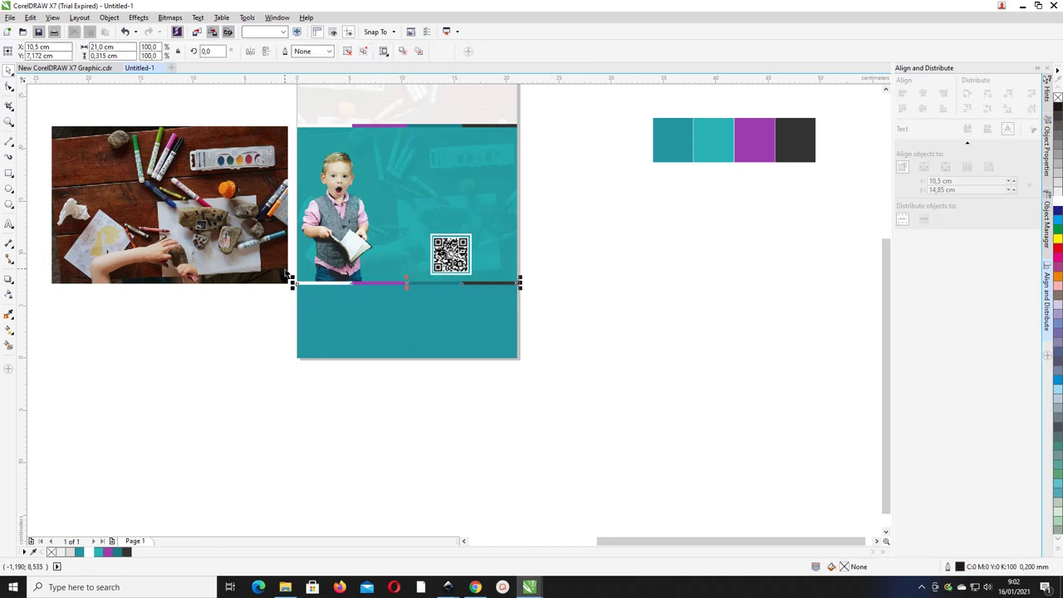
Shrink the girl's picture to fit the white band and stand it on the upper divider strip at the right end.
scroll(286, 274, down, 2)
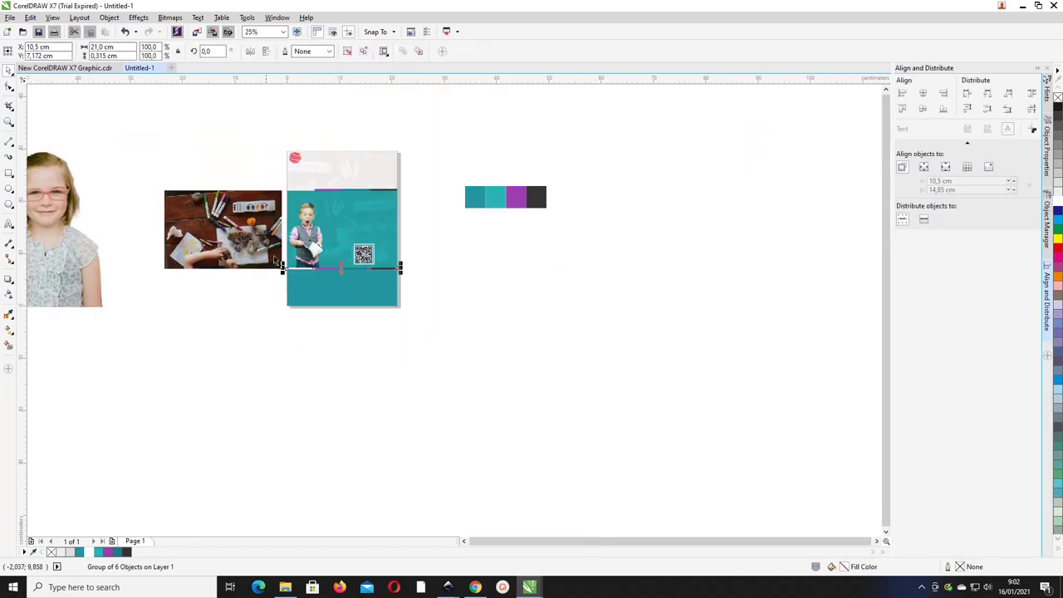
drag(67, 253, 369, 194)
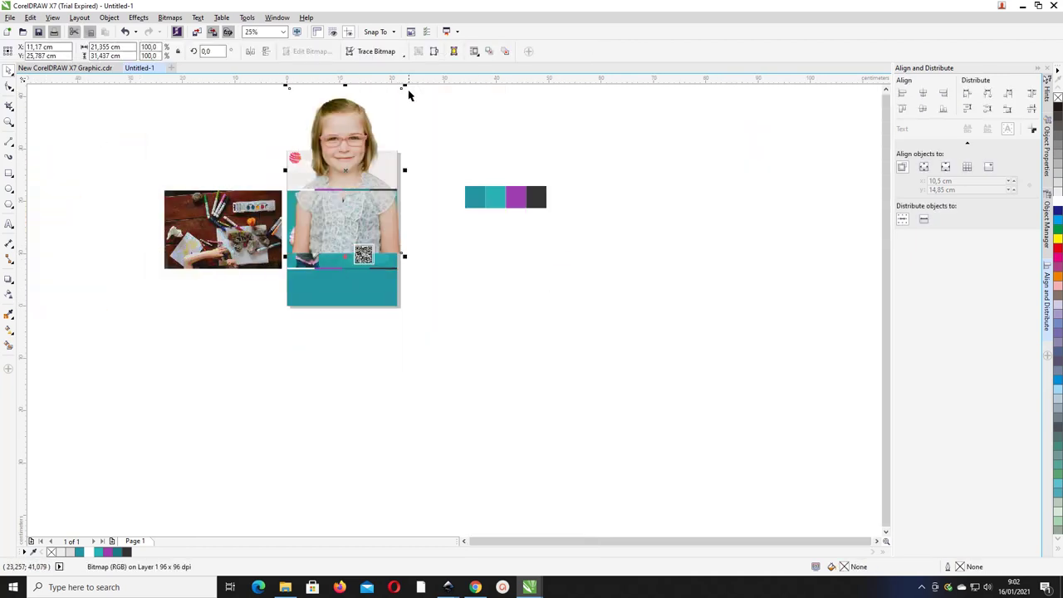
drag(407, 90, 340, 177)
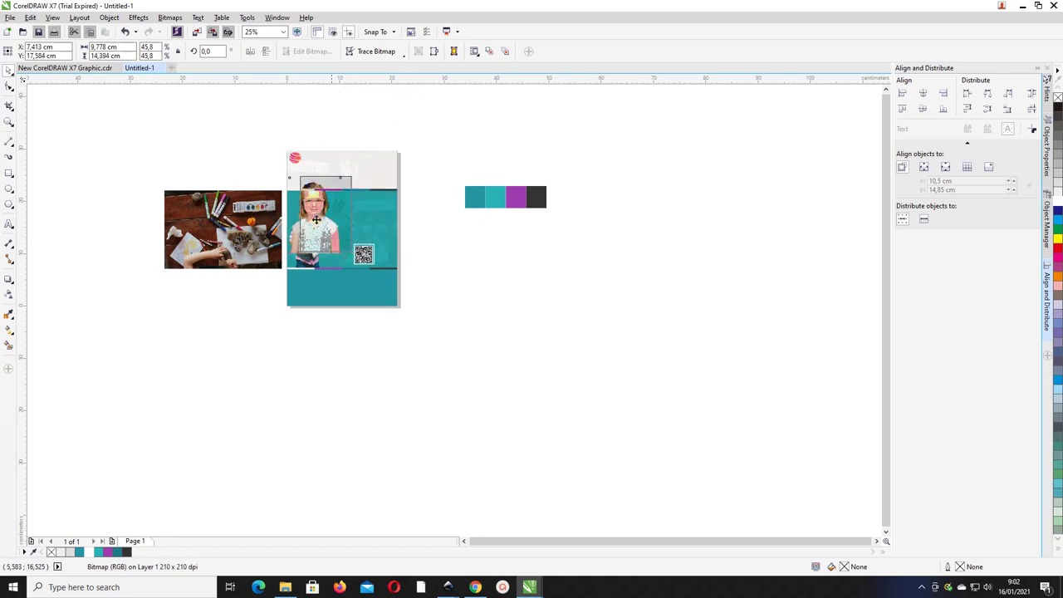
drag(315, 214, 377, 178)
scroll(432, 109, up, 2)
scroll(432, 109, down, 1)
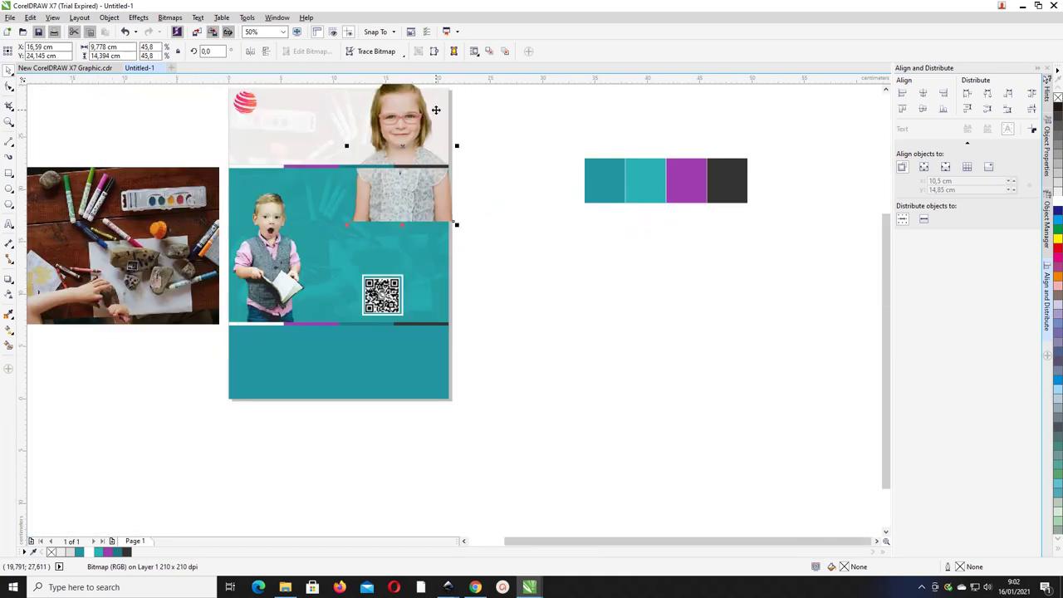
drag(439, 87, 414, 122)
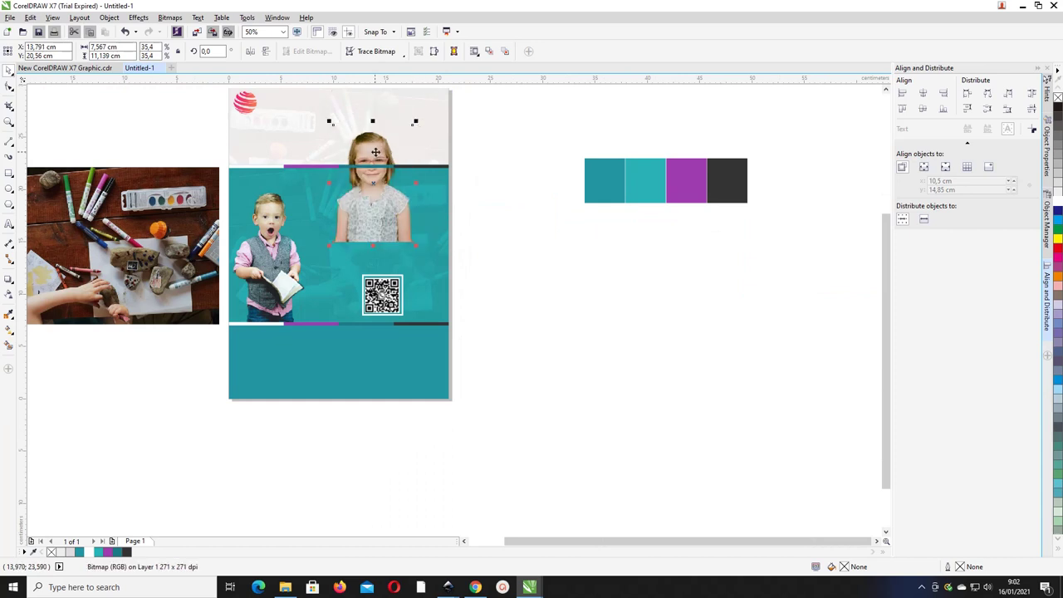
drag(374, 152, 413, 114)
drag(371, 203, 393, 166)
click(485, 171)
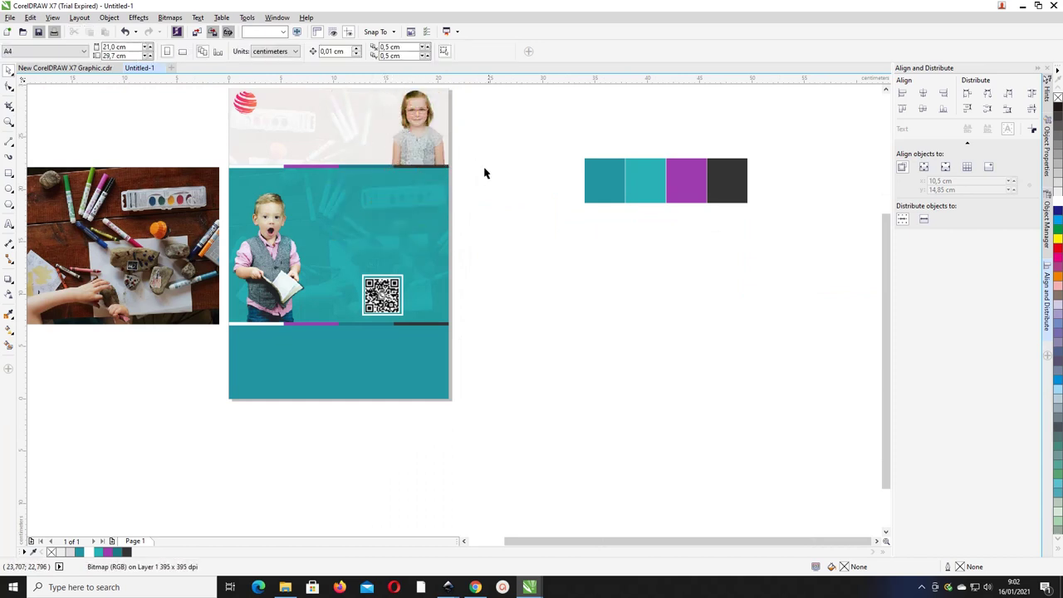
drag(510, 183, 215, 147)
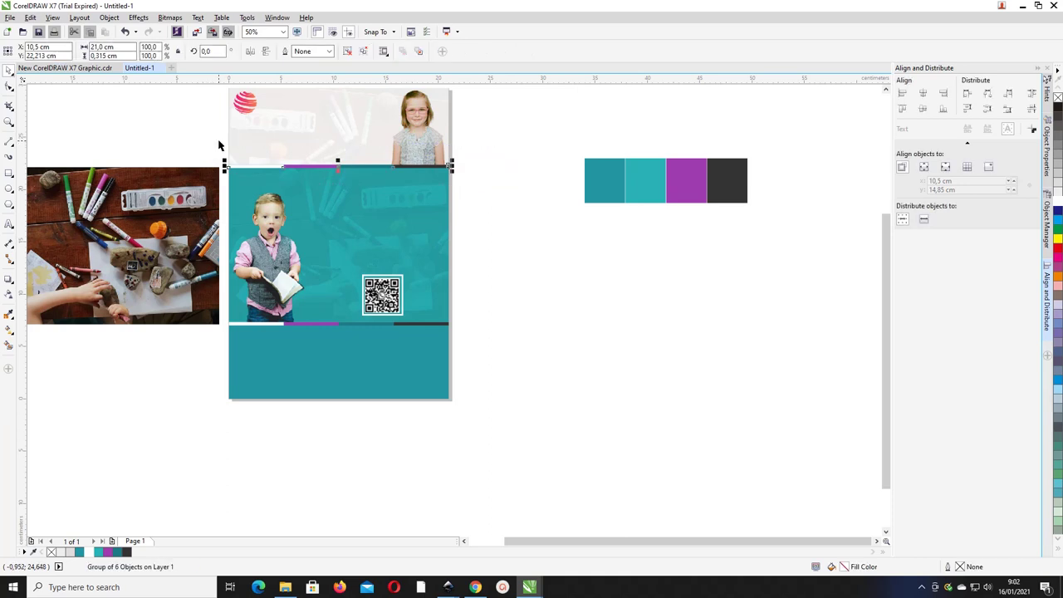
click(515, 150)
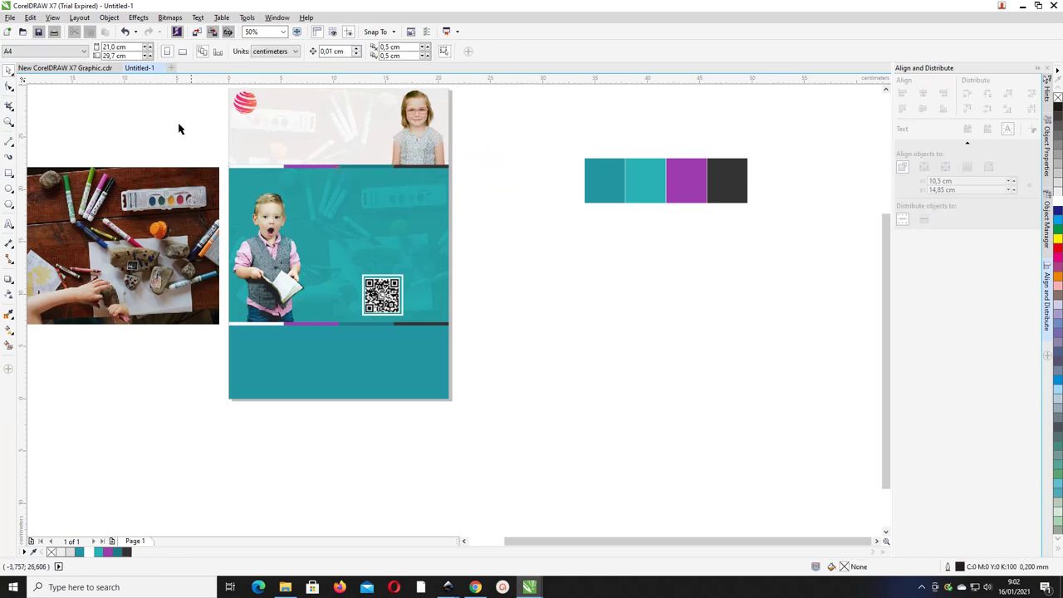
Scale the globe logo down to 20% in the white band's upper-left corner.
click(242, 105)
drag(261, 85, 241, 108)
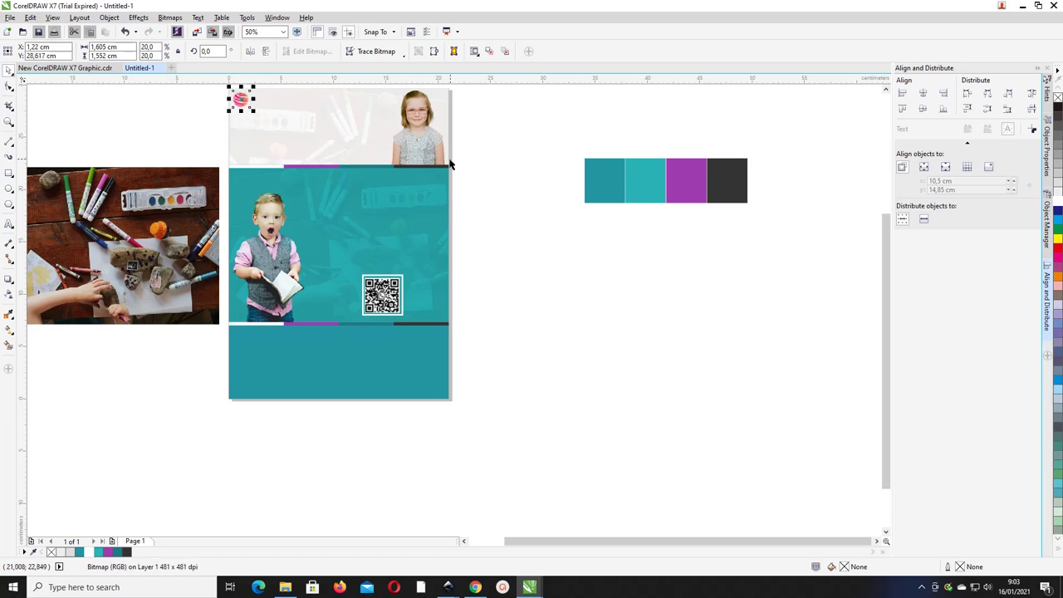
click(450, 160)
Import the deskripsi Illustrator file from the Tutorial Dan Bahan folder into the drawing beside the brochure page.
scroll(449, 159, down, 1)
key(z)
drag(644, 337, 232, 151)
click(9, 71)
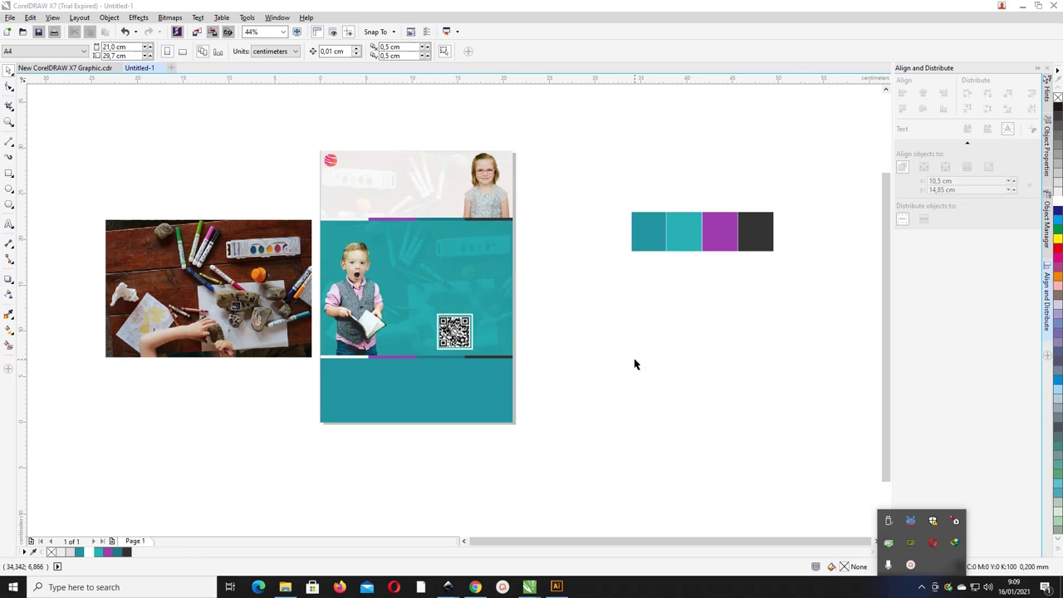
click(285, 587)
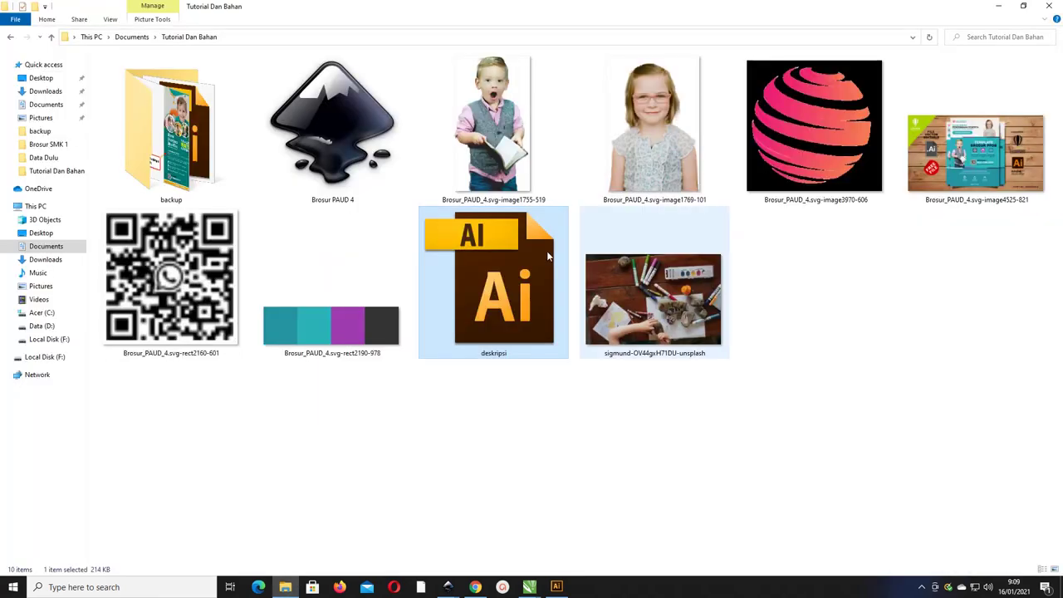
drag(502, 278, 534, 585)
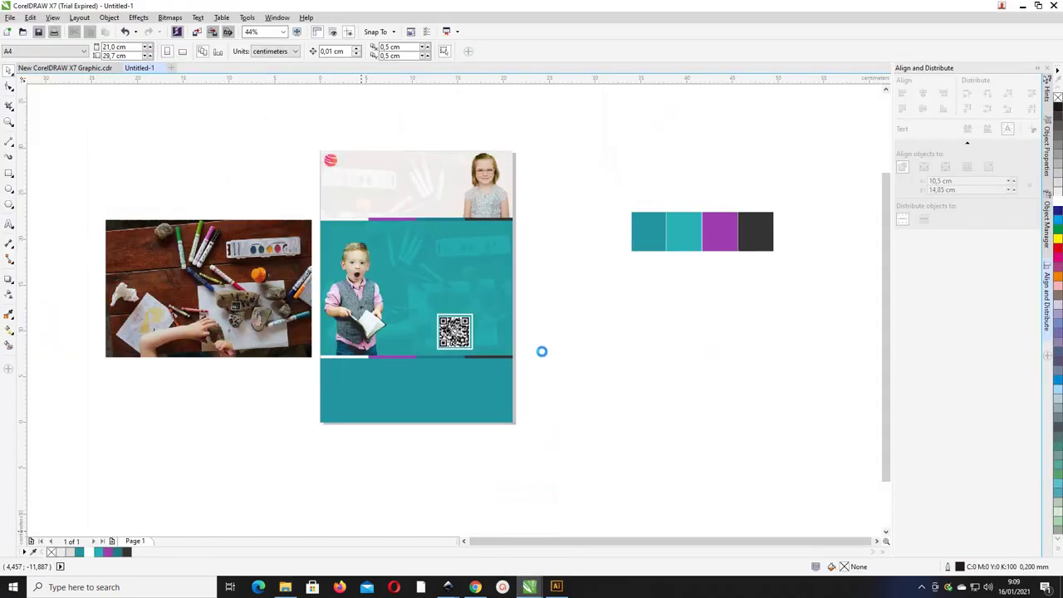
drag(577, 345, 619, 351)
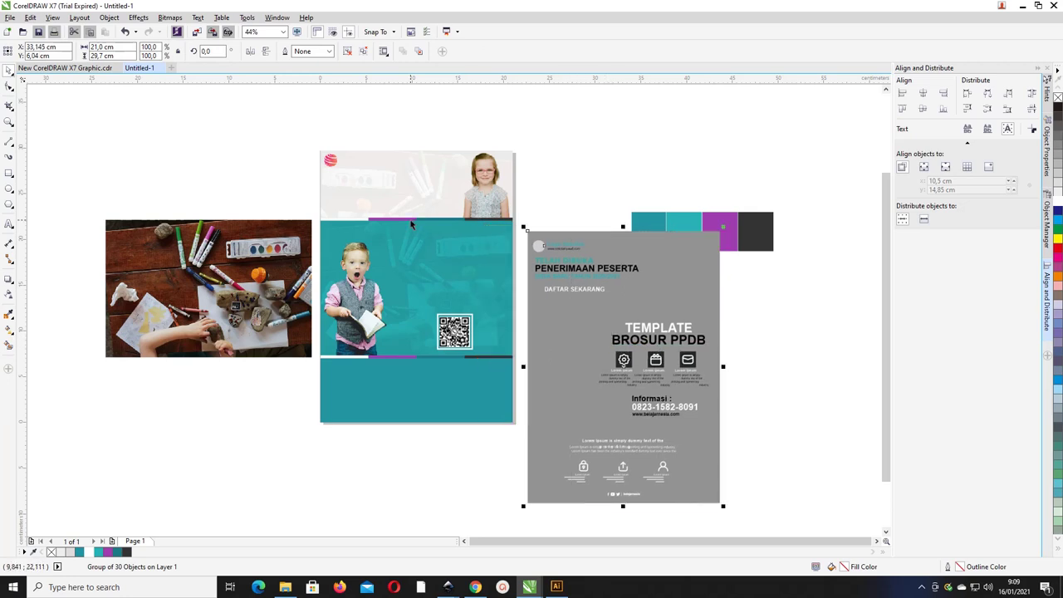
Move the four-colour palette strip from under the imported sheet to the empty area above the reference photo.
scroll(410, 224, down, 2)
click(553, 224)
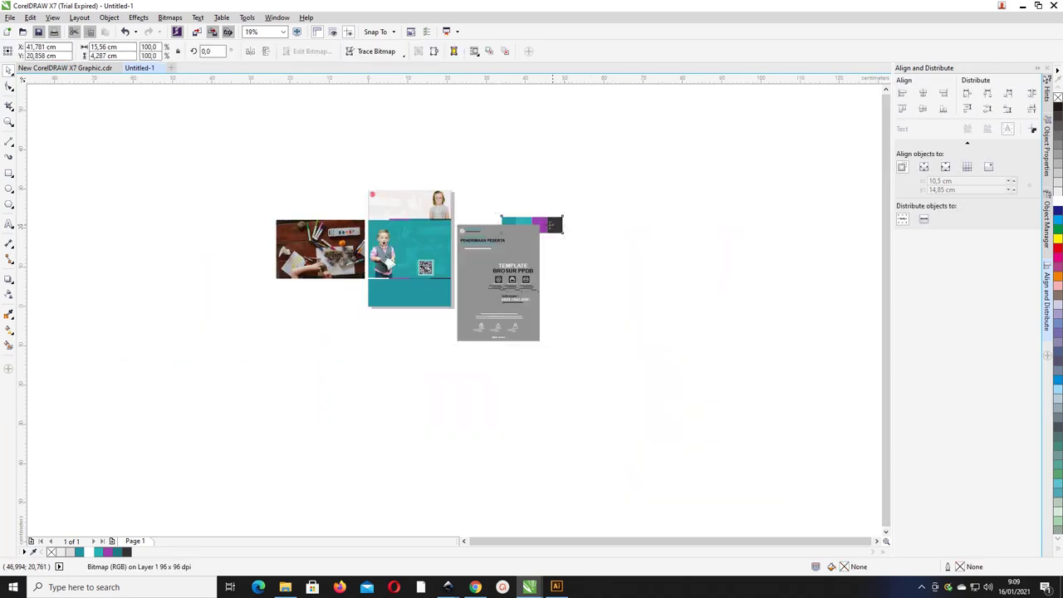
drag(550, 224, 319, 203)
scroll(464, 239, up, 2)
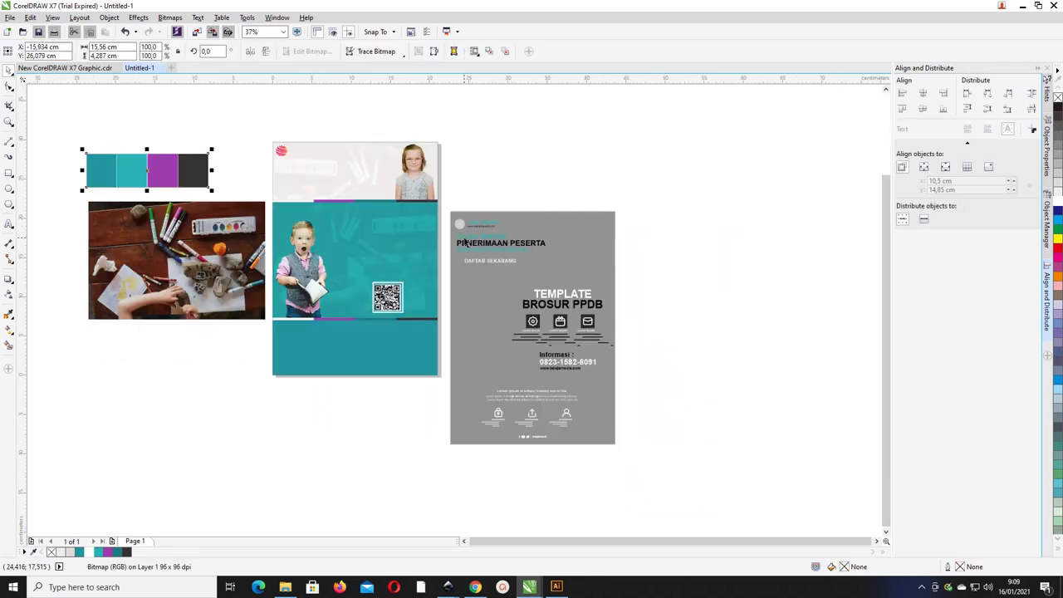
Place the imported grey text sheet level with the brochure page and ungroup all its objects.
click(520, 278)
drag(506, 316, 506, 250)
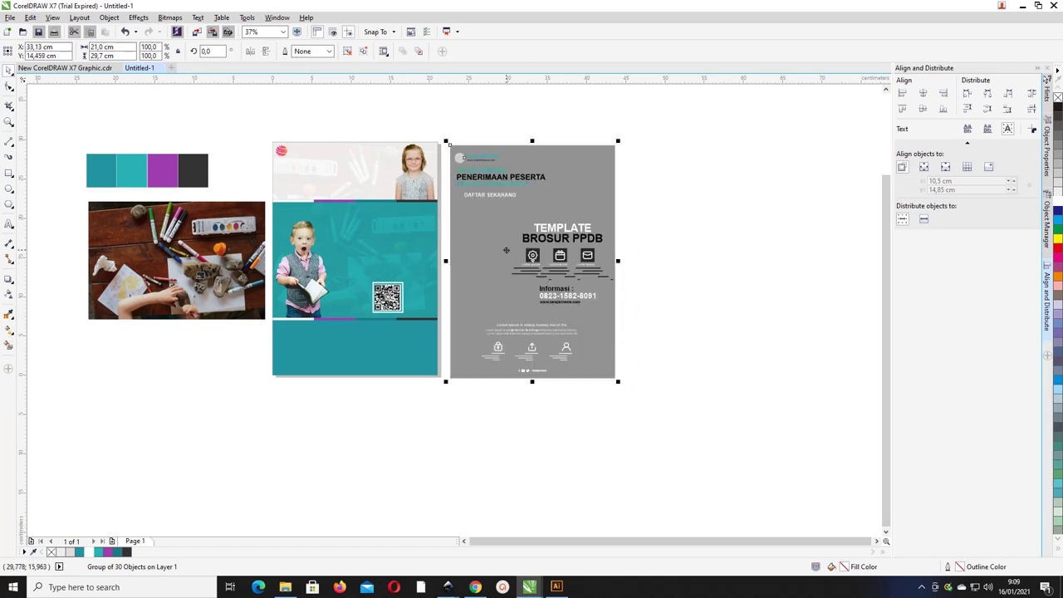
scroll(529, 220, up, 2)
drag(524, 206, 526, 209)
right_click(527, 209)
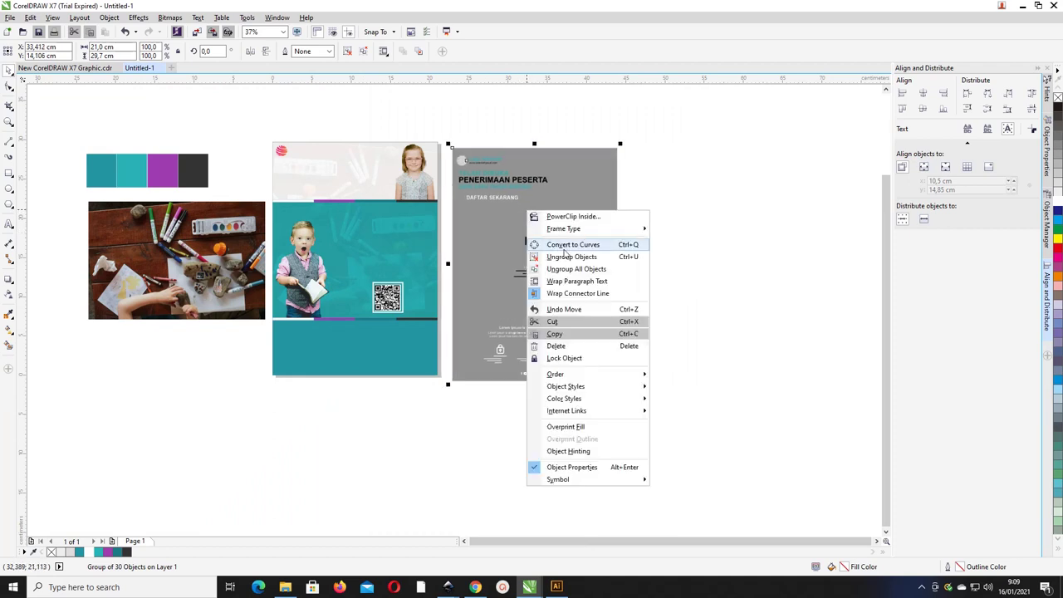
click(590, 271)
click(628, 225)
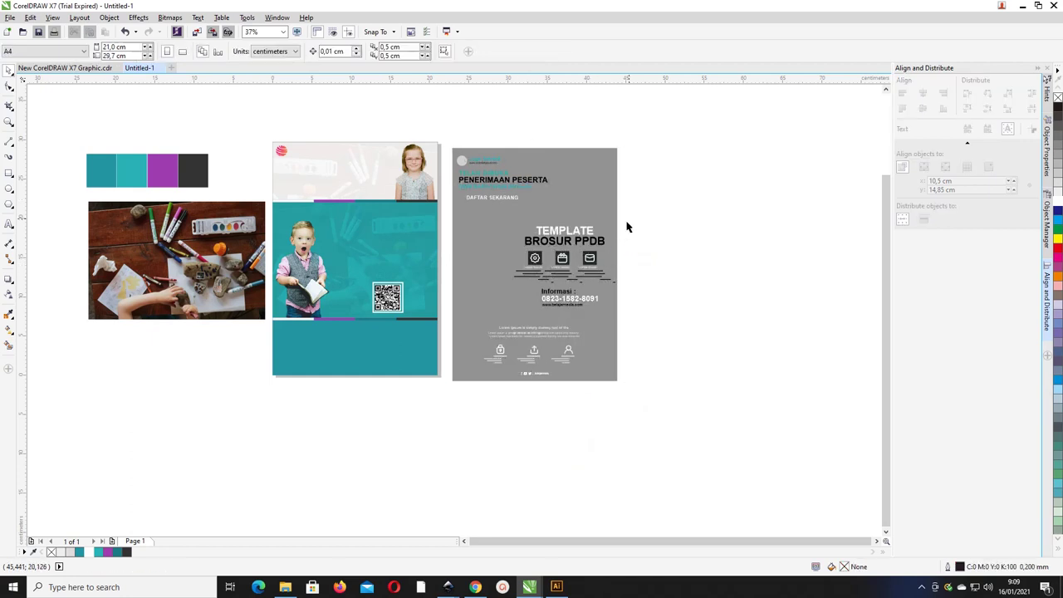
Centre-align the envelope icon, its Lorem Ipsum heading and its description along one vertical axis on the grey sheet.
click(587, 244)
scroll(600, 242, up, 2)
scroll(655, 259, down, 2)
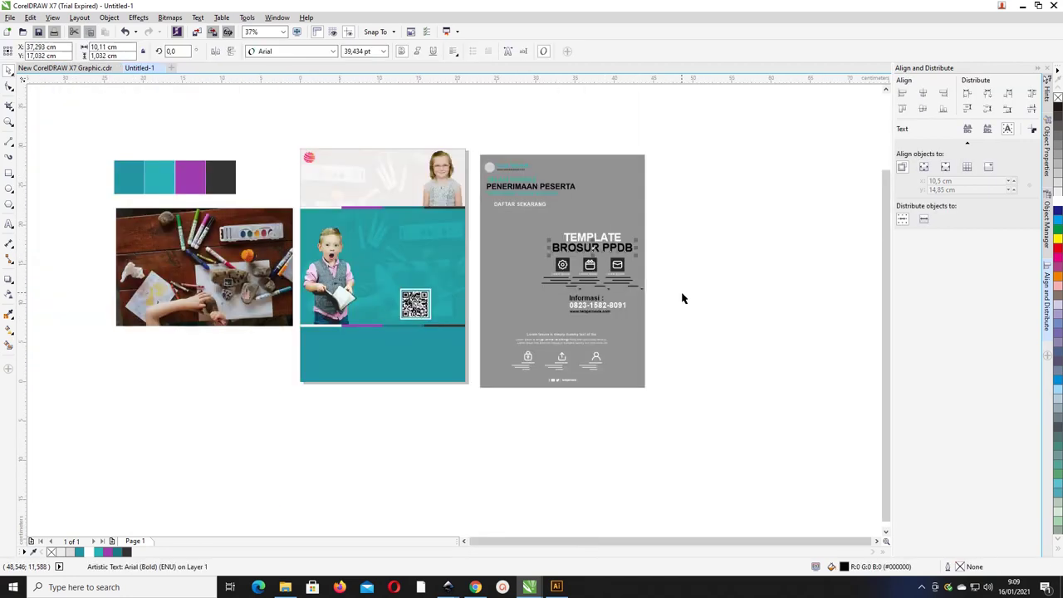
drag(693, 301, 534, 233)
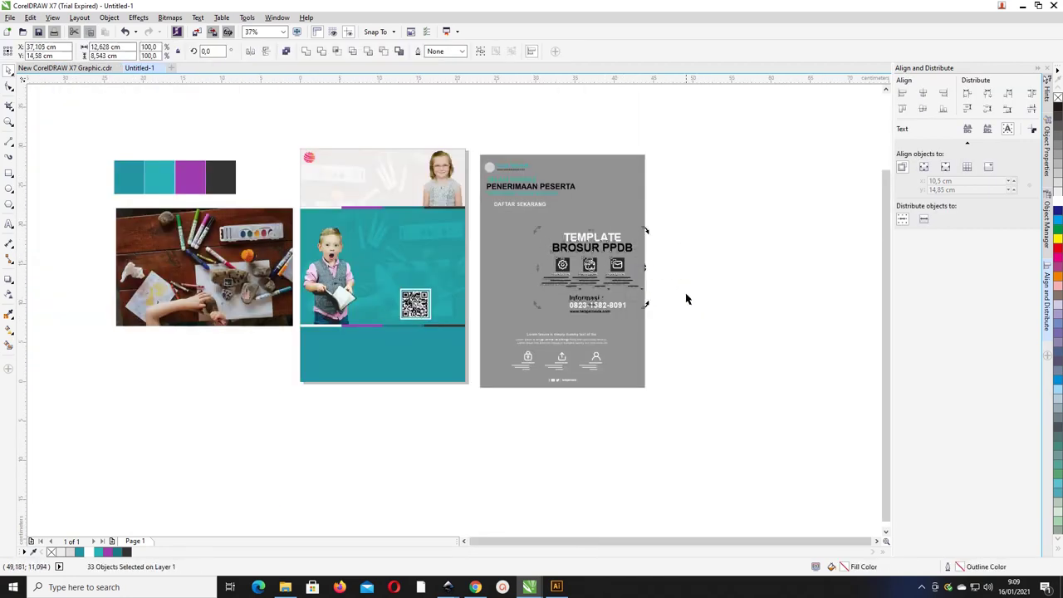
scroll(686, 299, up, 2)
drag(654, 306, 518, 246)
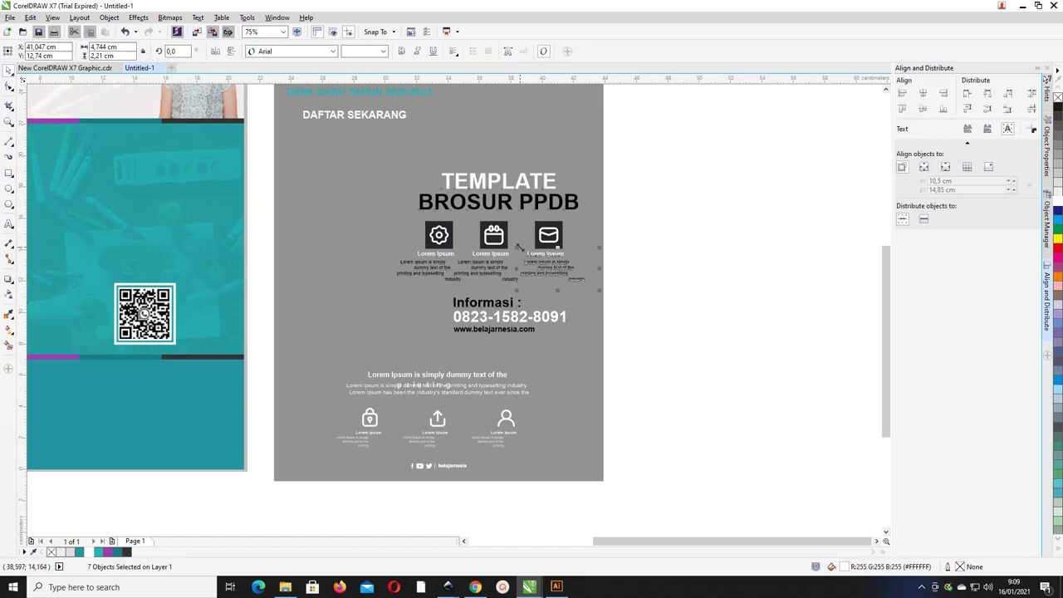
key(c)
click(671, 299)
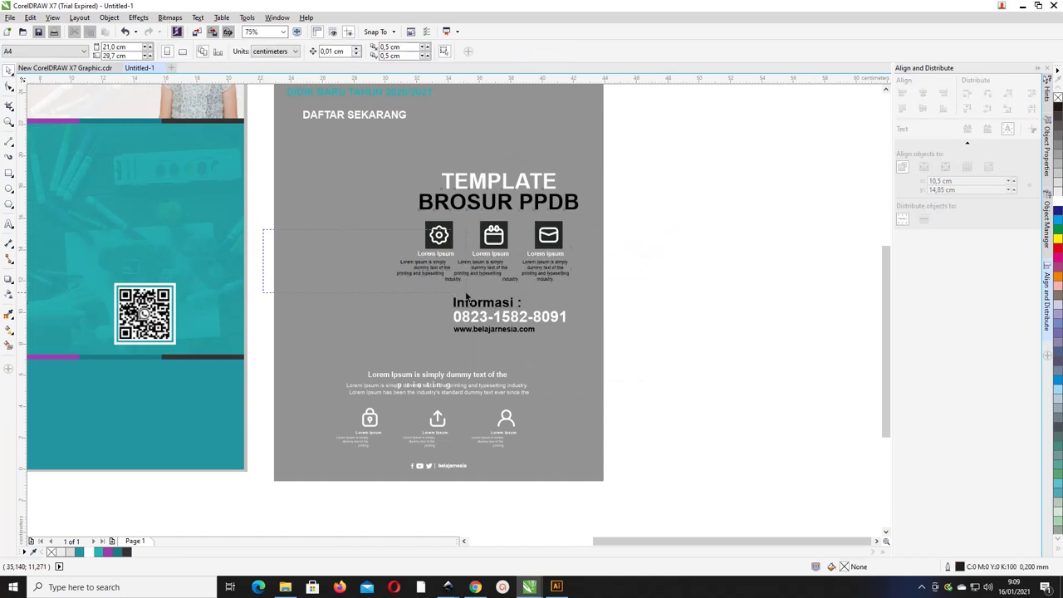
Centre-align the gear icon's heading and description beneath it, and centre the small circle inside the gear.
drag(467, 296, 466, 301)
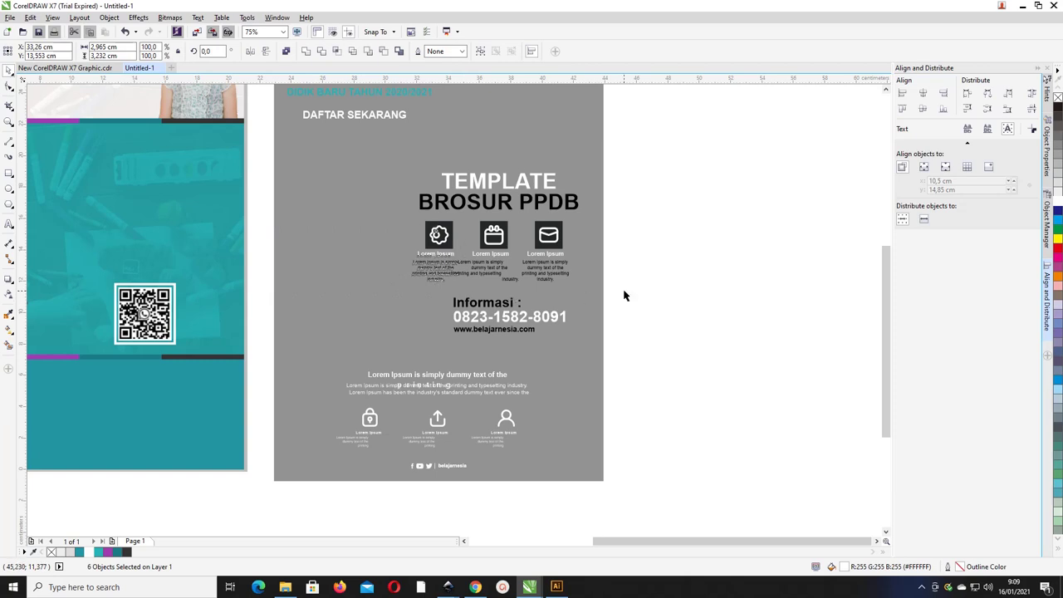
click(439, 234)
scroll(439, 234, up, 2)
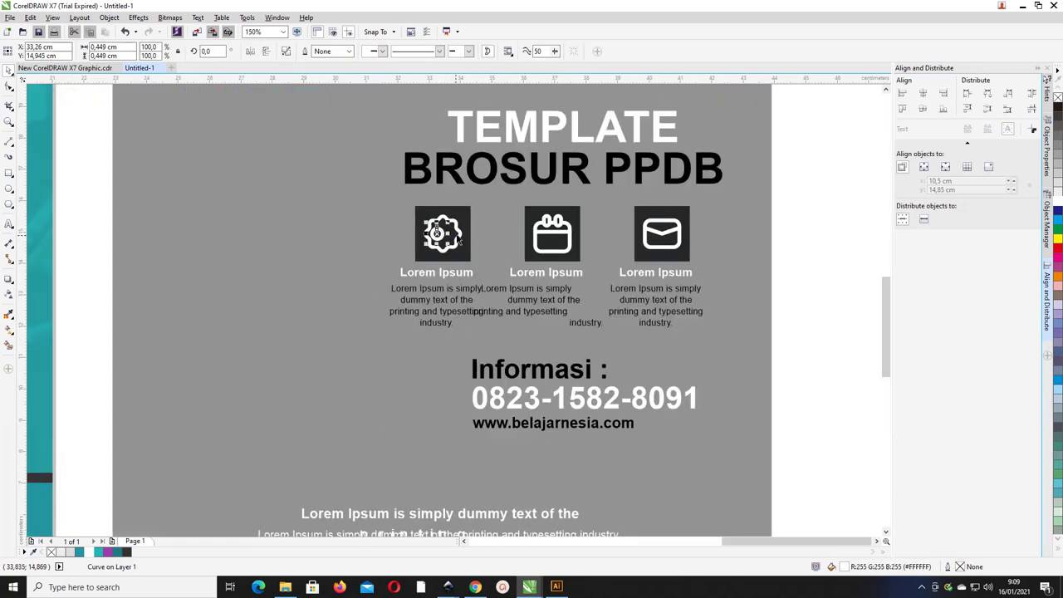
shift+click(459, 237)
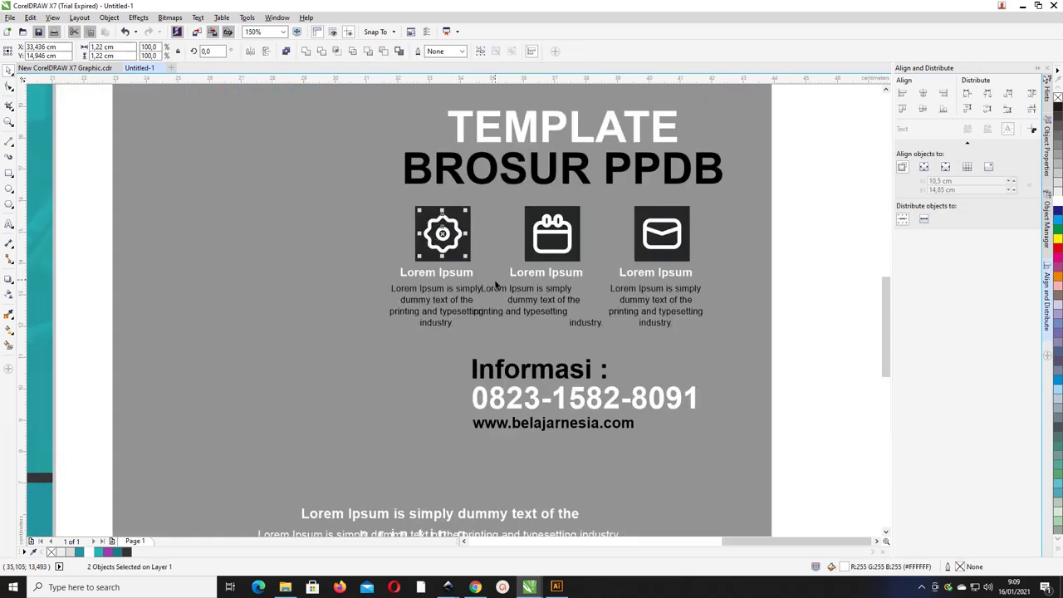
click(534, 307)
scroll(598, 334, down, 2)
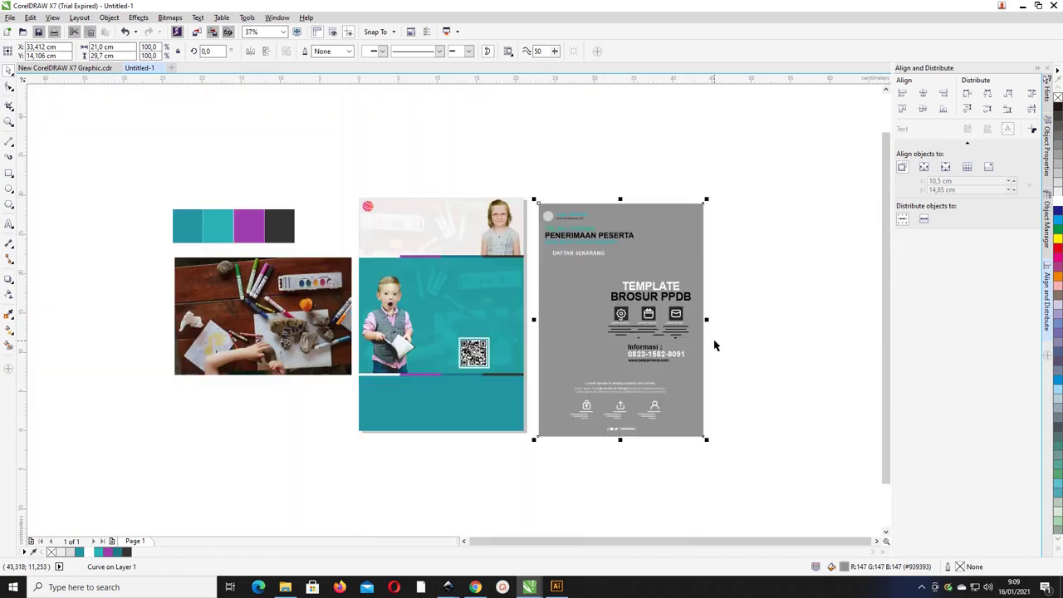
click(716, 346)
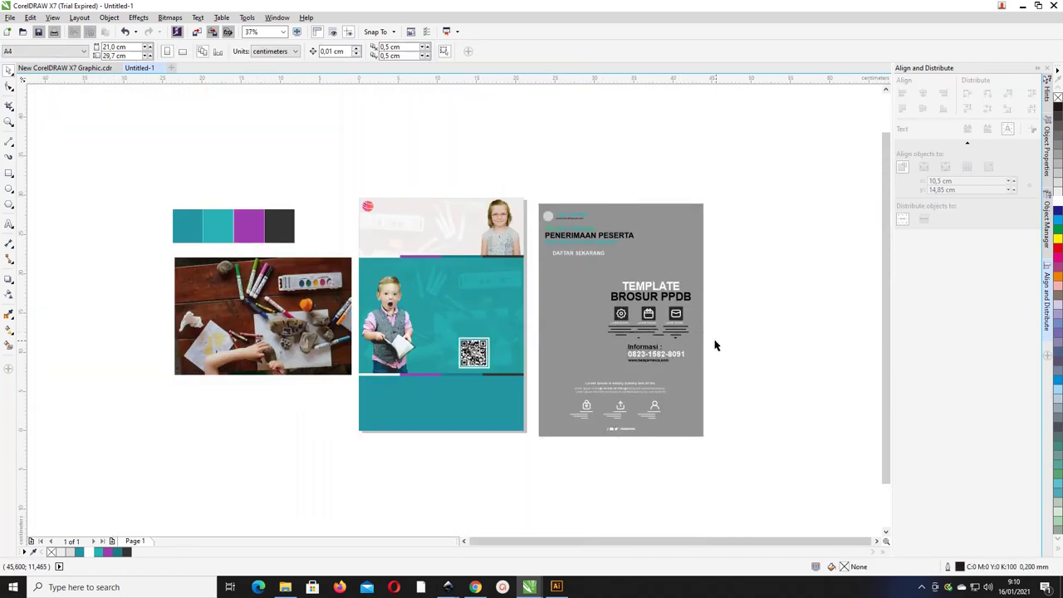
Arrange the Informasi contact text to the right of the QR code in the middle teal band and shrink both together.
click(620, 349)
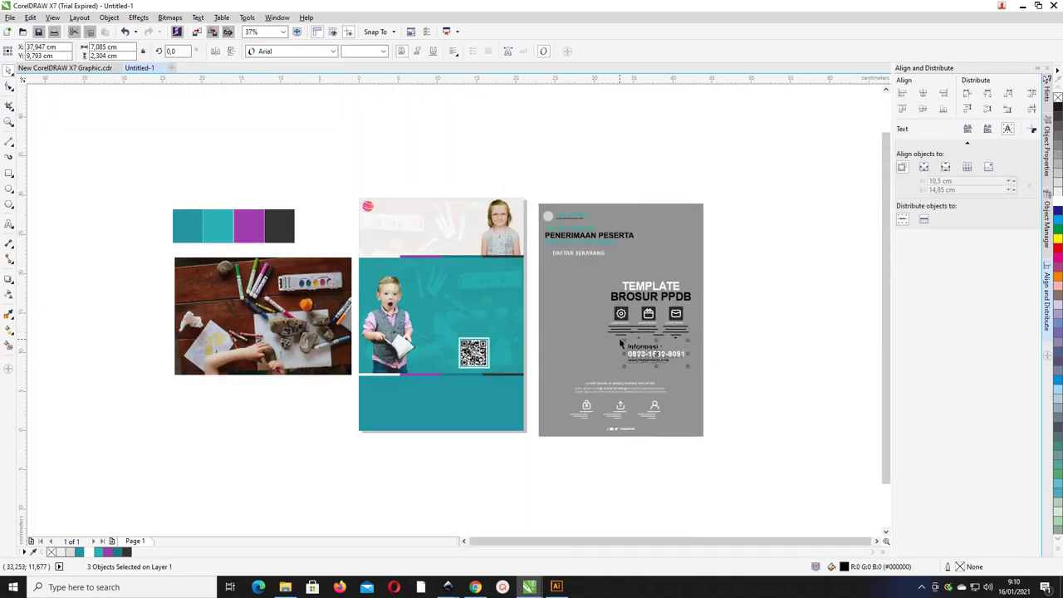
drag(649, 353, 464, 354)
click(488, 339)
shift+click(473, 356)
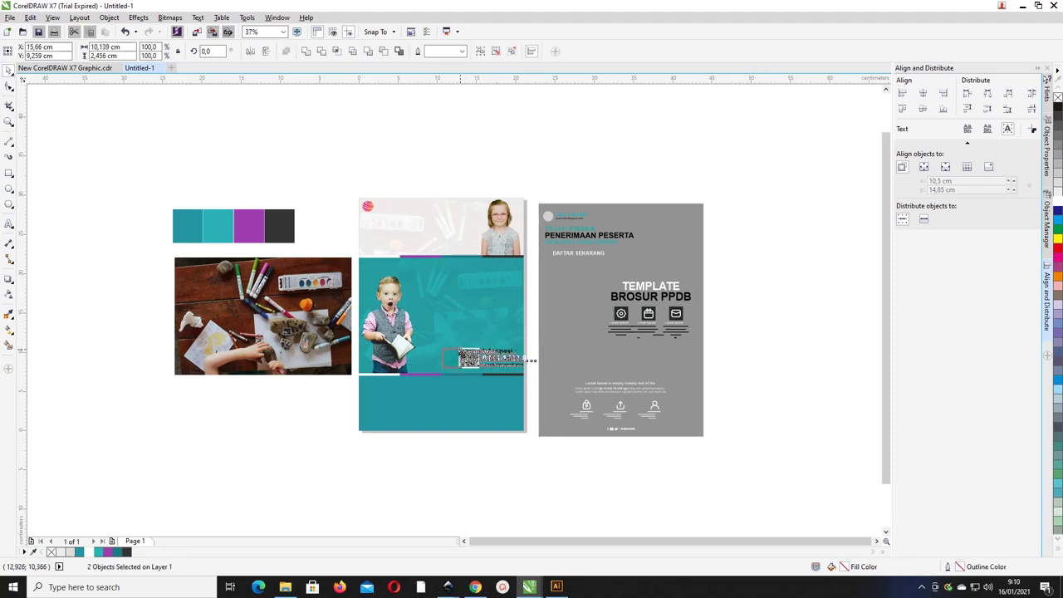
scroll(486, 357, up, 3)
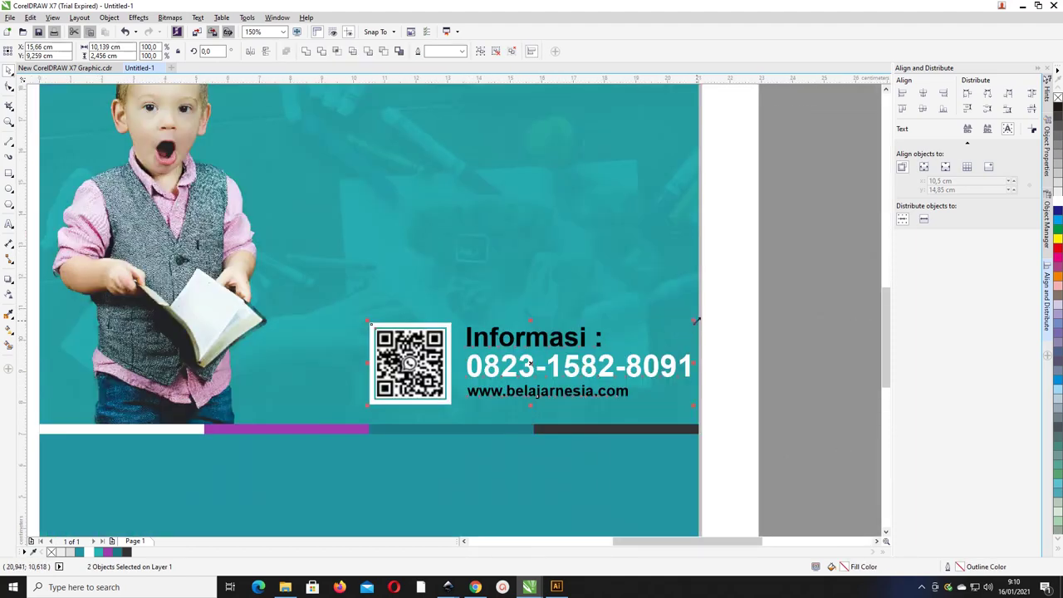
drag(696, 321, 671, 327)
key(Escape)
Ungroup the QR code from its frame and set the frame's white outline width to 0.5 mm.
click(432, 340)
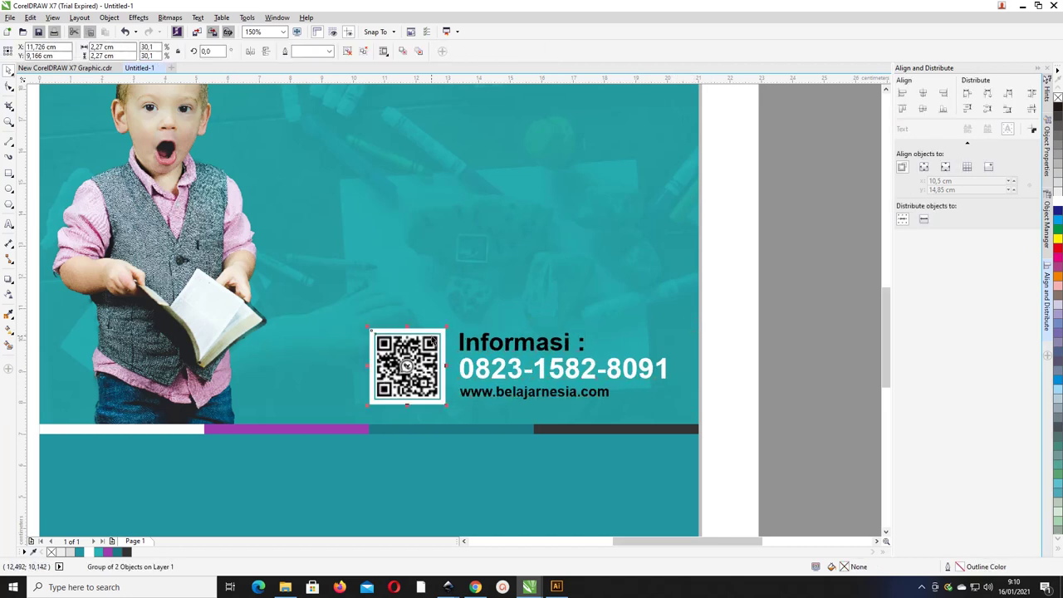
key(ctrl+u)
click(433, 322)
click(433, 331)
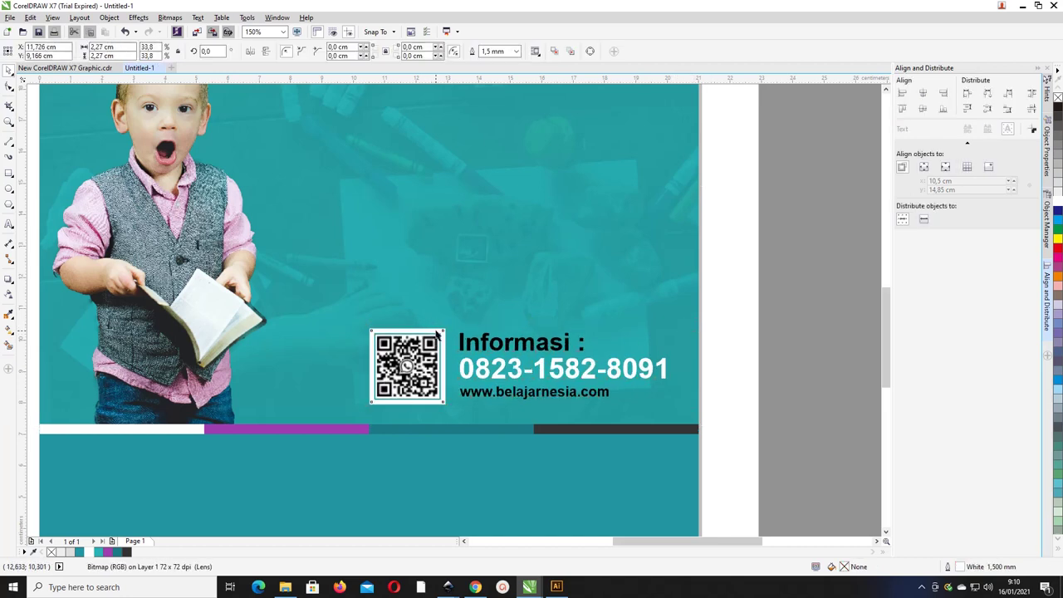
click(516, 52)
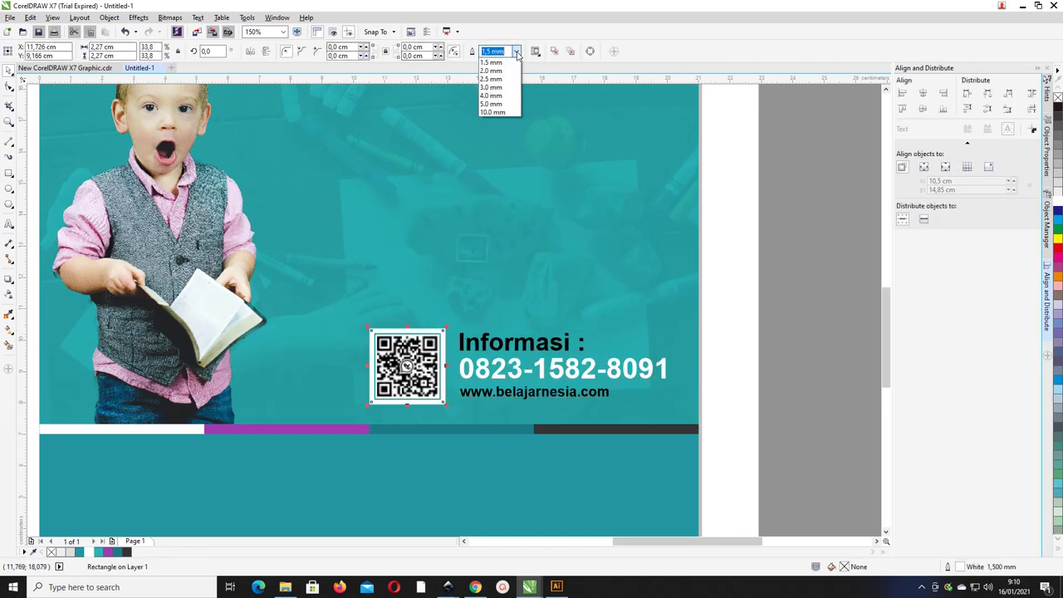
click(500, 88)
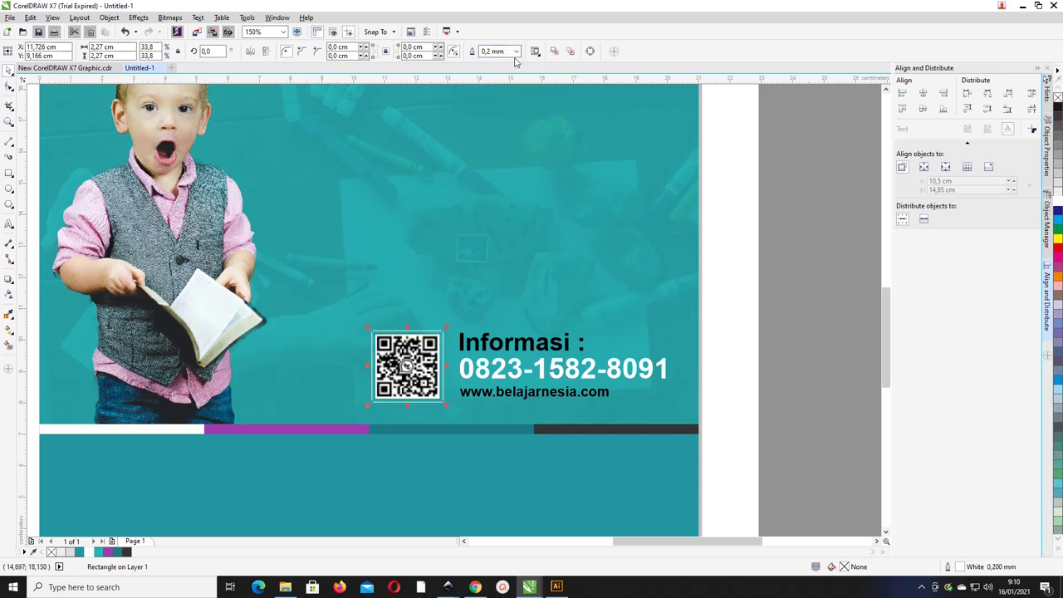
click(516, 51)
click(494, 104)
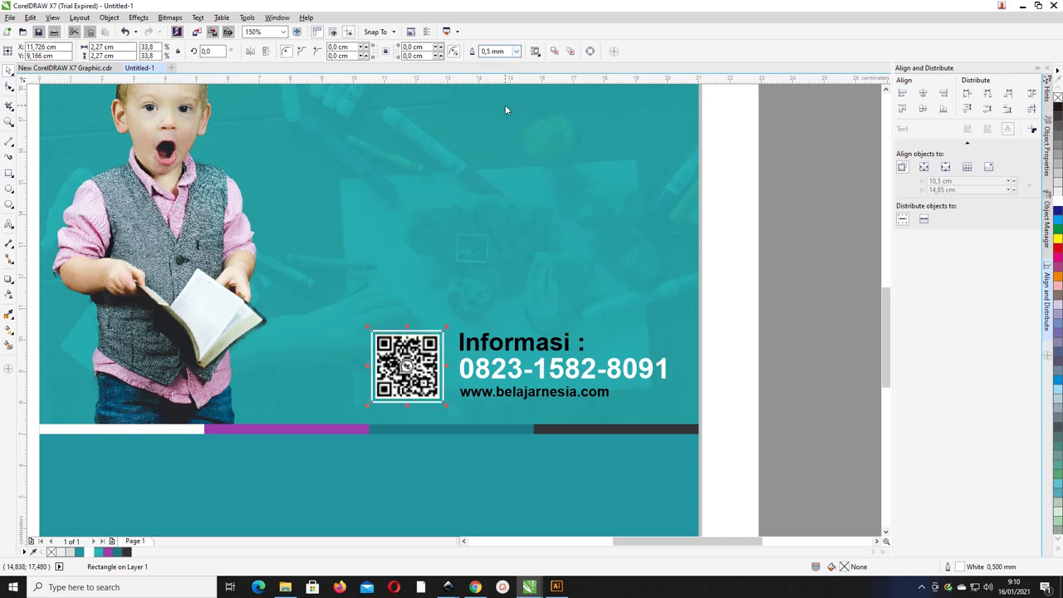
click(731, 317)
Move the TELAH DIBUKA PENERIMAAN PESERTA heading lines and DAFTAR SEKARANG text from the grey sheet into the white band below the logo.
scroll(677, 258, down, 5)
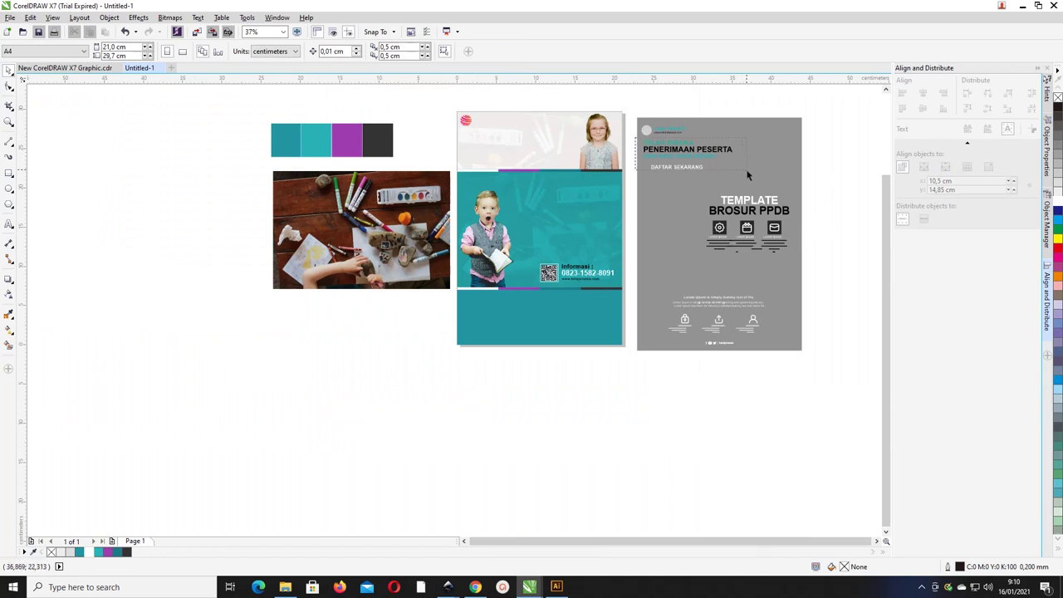
drag(750, 181, 750, 181)
drag(686, 158, 499, 146)
scroll(504, 144, up, 1)
click(378, 161)
click(451, 179)
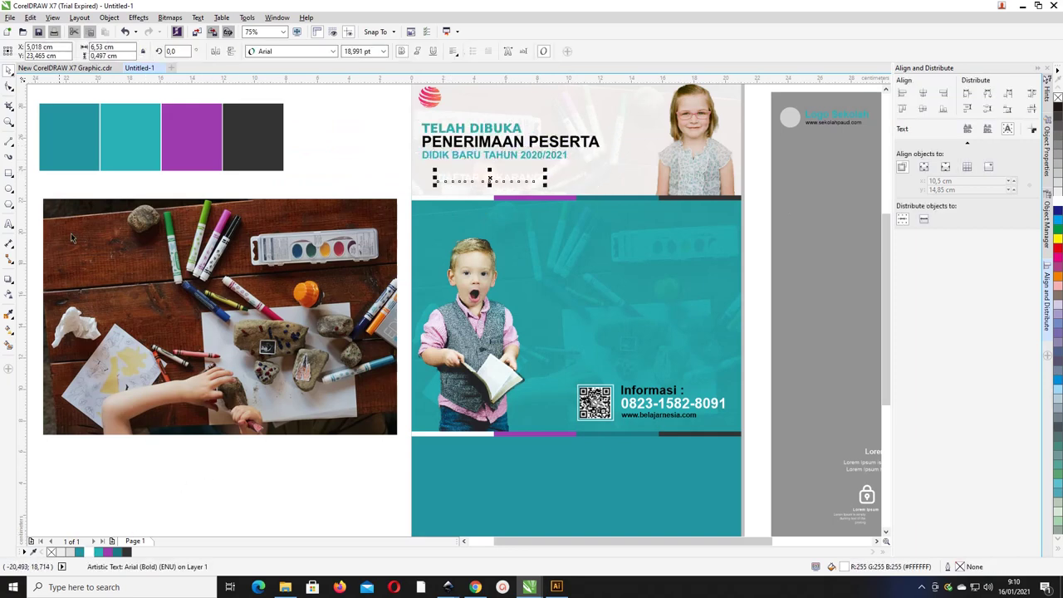
Draw a rectangle about 8.3 by 1.2 cm over the DAFTAR SEKARANG text and round its corners to 0.6 cm.
click(10, 174)
drag(425, 172, 558, 189)
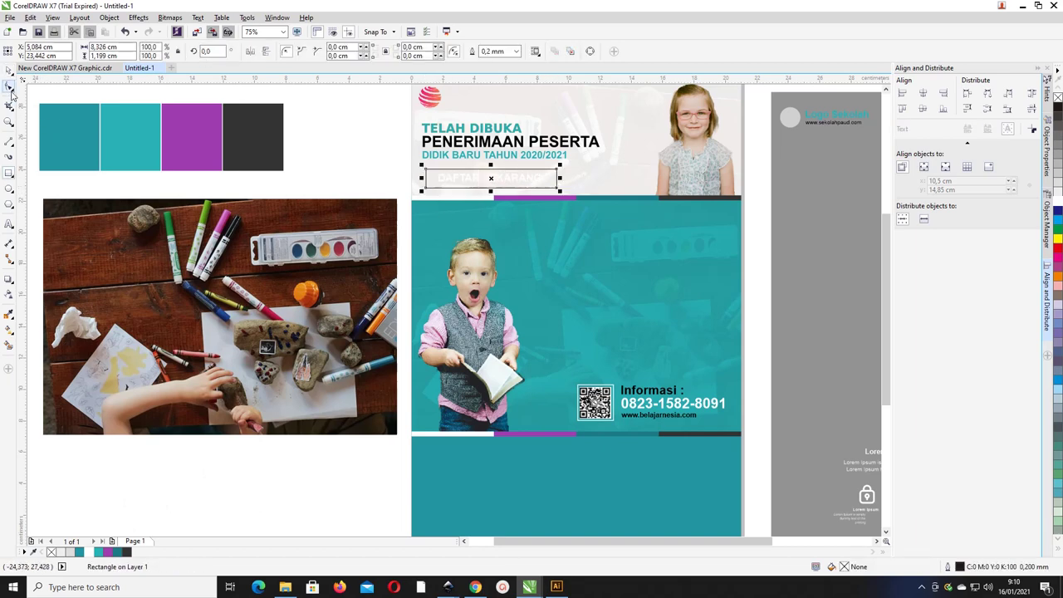
click(9, 87)
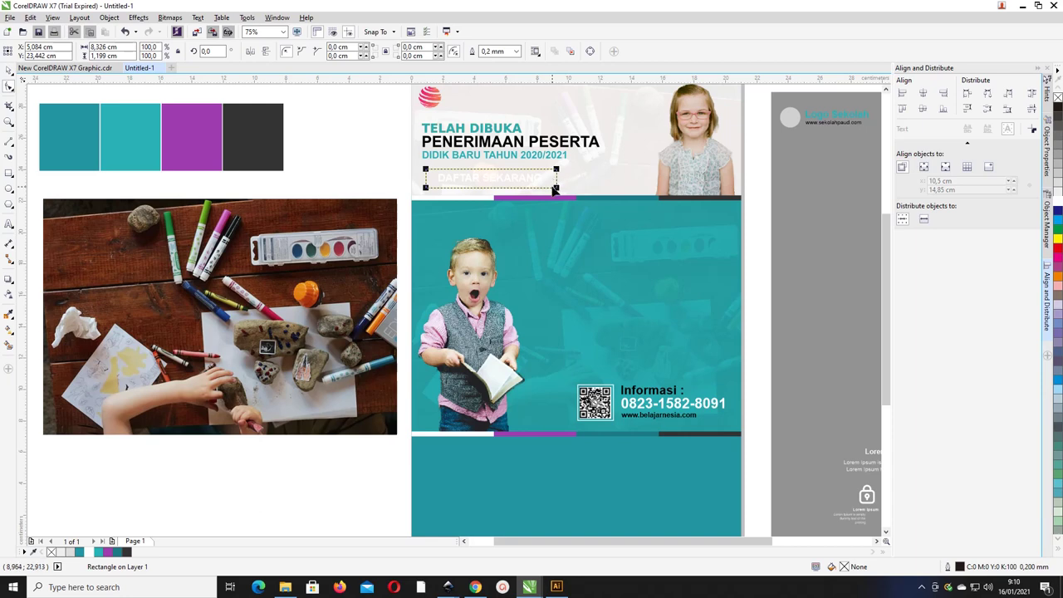
drag(555, 189, 546, 190)
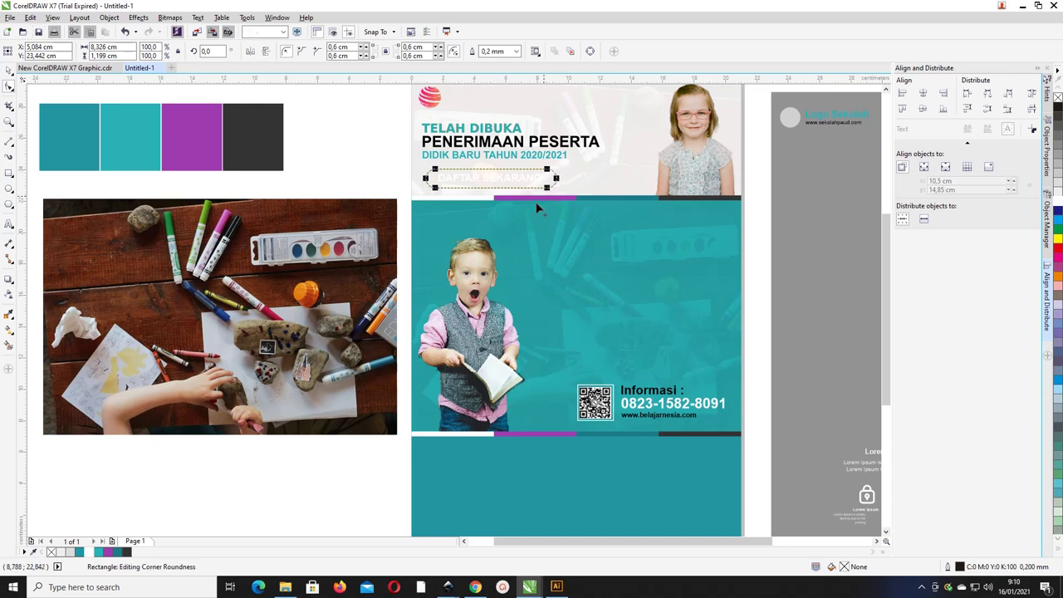
Fill the rounded rectangle with the palette's light teal (#29B3B6) and remove its outline.
click(98, 552)
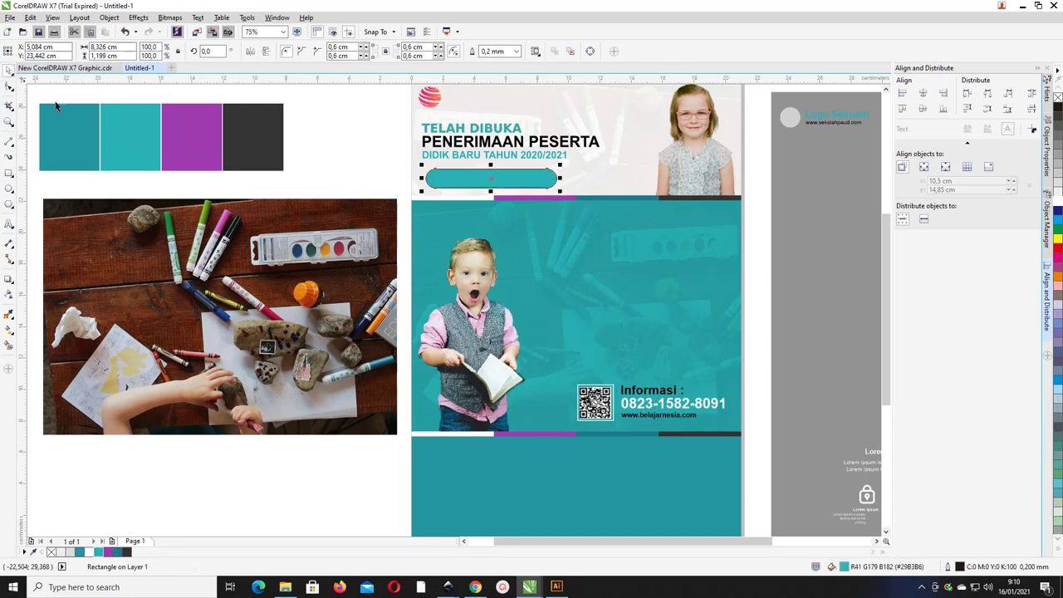
key(Escape)
click(441, 178)
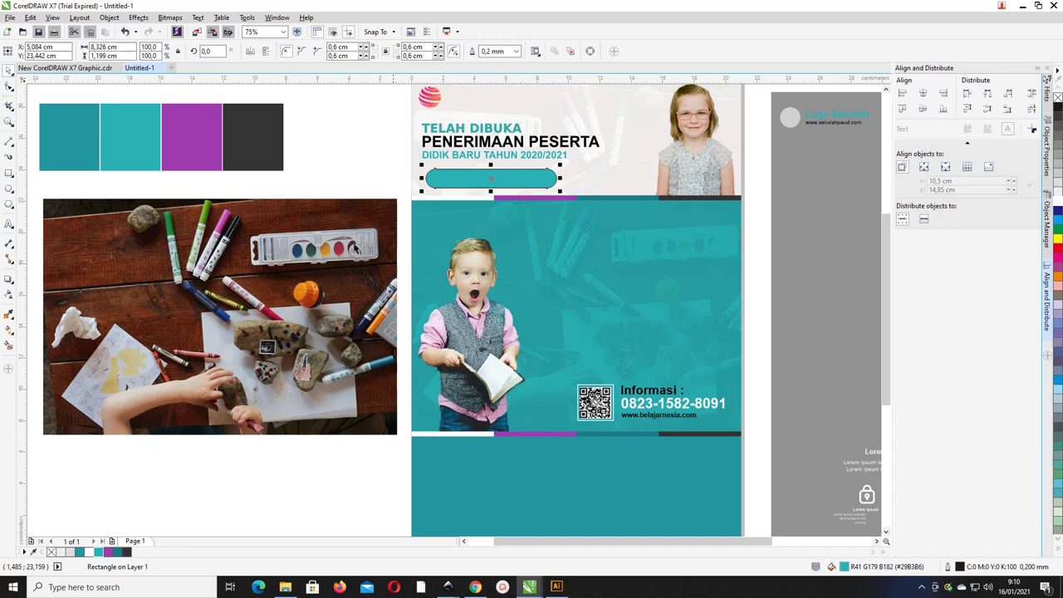
right_click(51, 552)
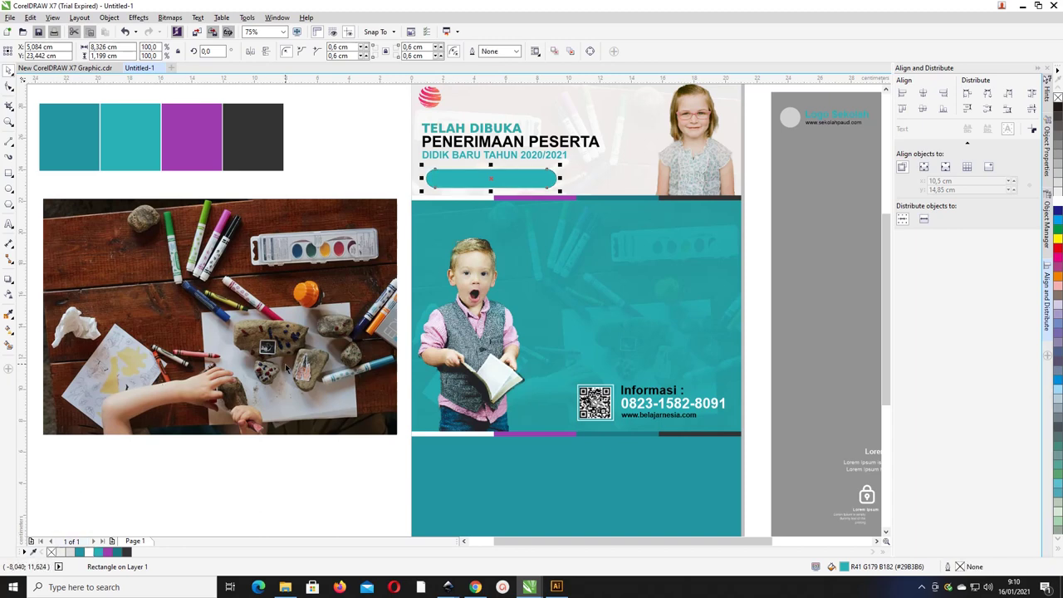
Centre the DAFTAR SEKARANG text on the teal rounded rectangle and place the button just below the TELAH DIBUKA heading lines.
drag(504, 182, 504, 196)
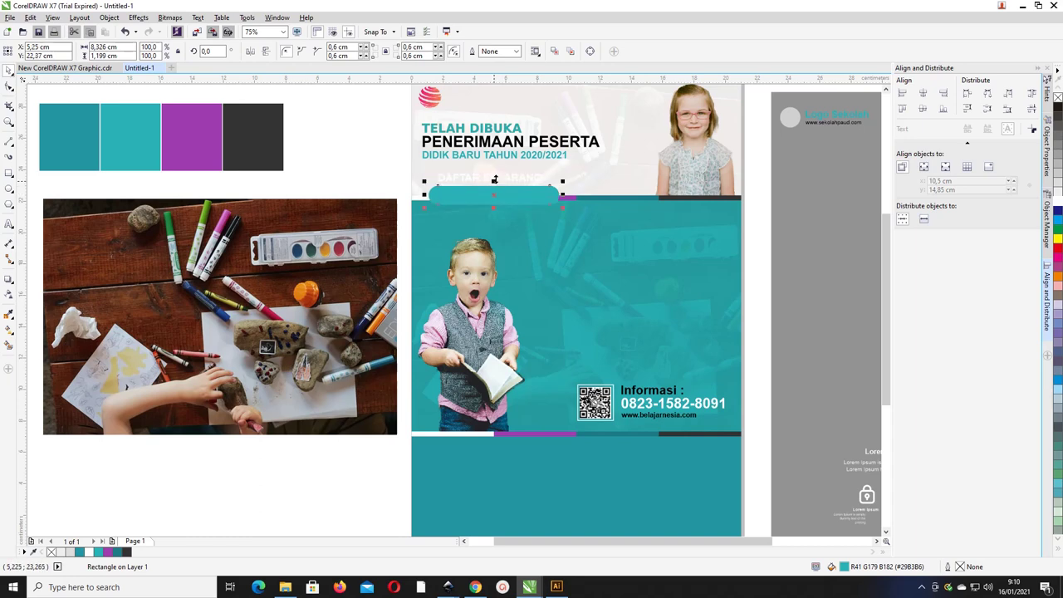
click(499, 181)
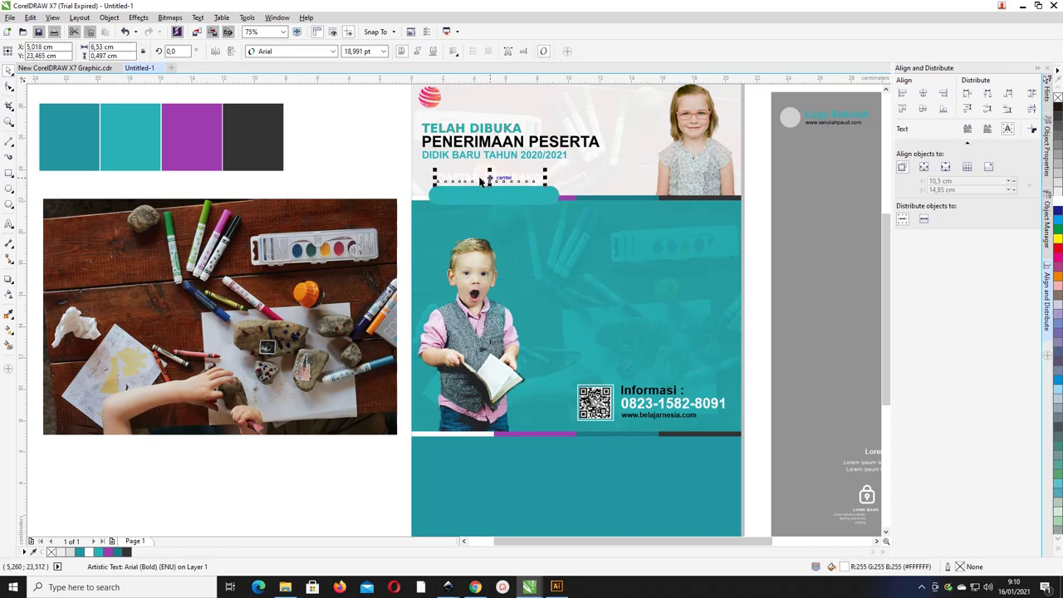
shift+click(467, 201)
key(c)
key(e)
drag(491, 199, 485, 174)
click(490, 108)
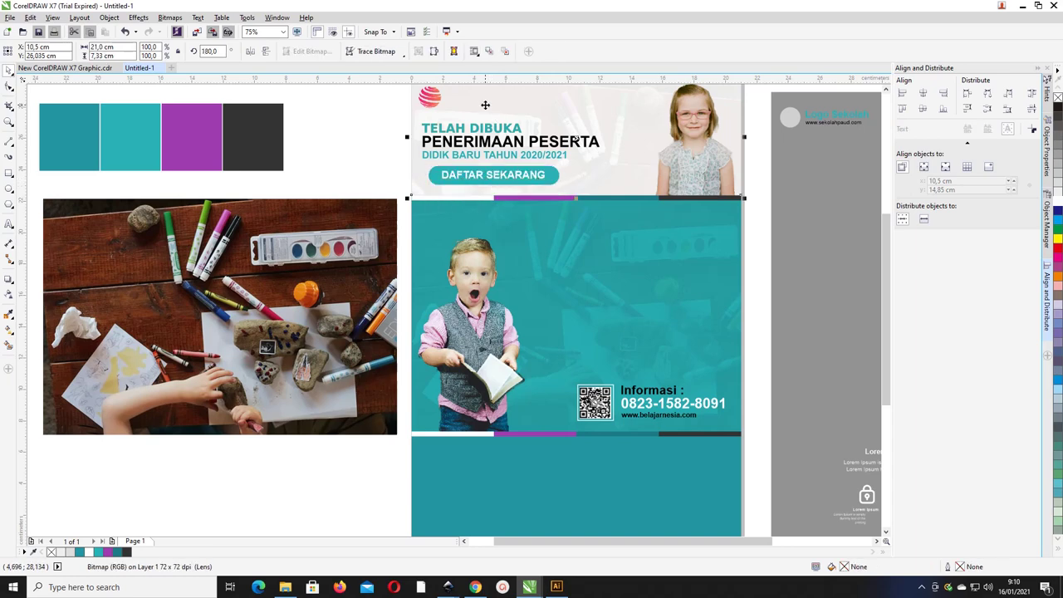
Group the Logo Sekolah text with its website line and move the group beside the red logo in the brochure's top band.
scroll(487, 105, down, 2)
drag(686, 127, 488, 102)
key(ctrl+g)
scroll(489, 102, up, 2)
drag(516, 113, 499, 98)
click(389, 133)
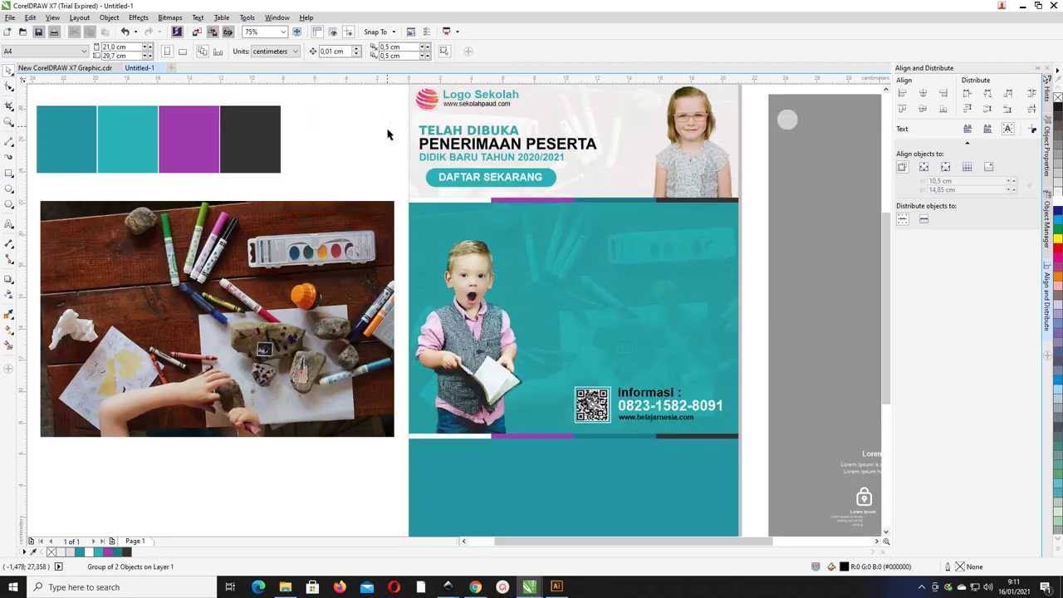
Lock the grey background sheet so its text and icons can be selected separately.
scroll(452, 159, down, 2)
scroll(551, 169, up, 1)
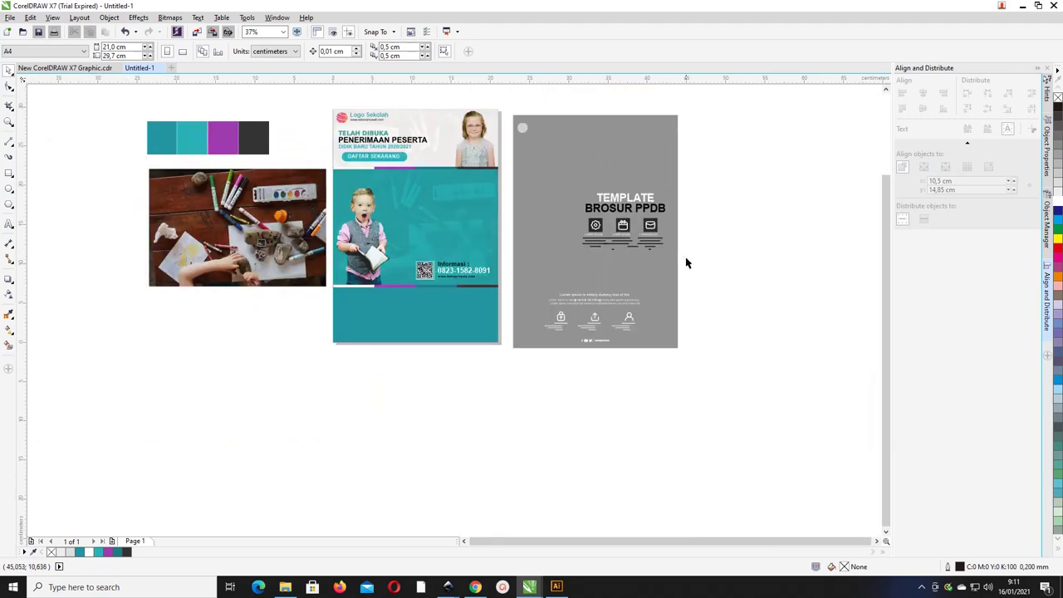
scroll(686, 263, up, 2)
click(599, 239)
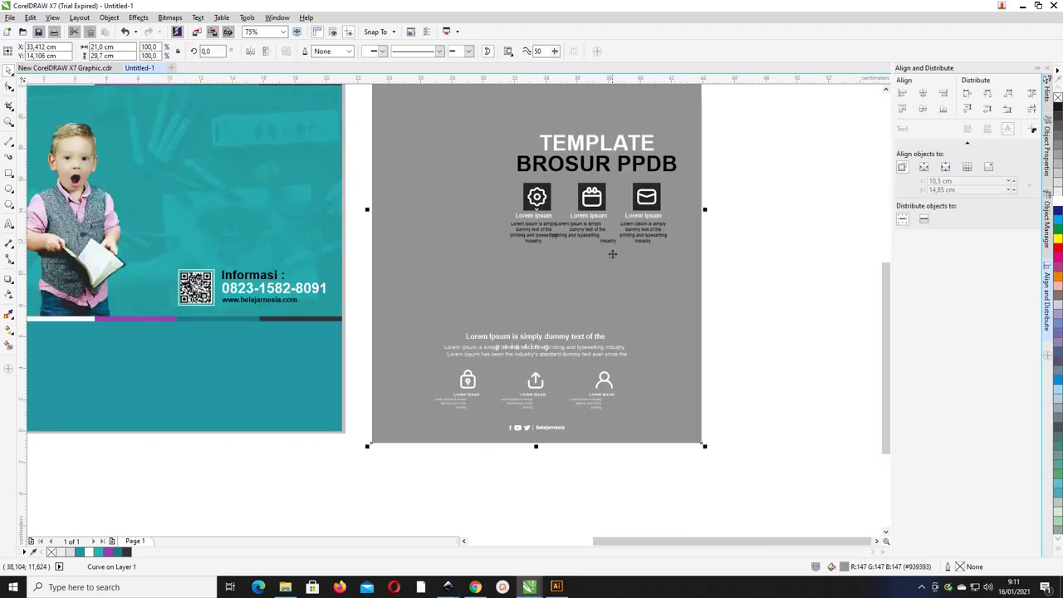
right_click(612, 279)
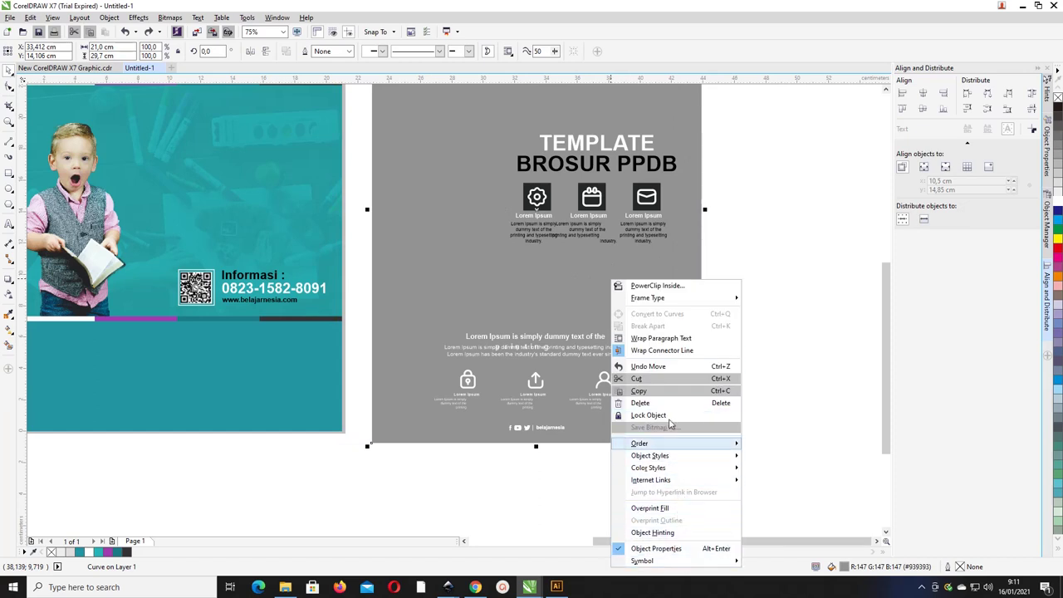
click(656, 415)
Centre the icon, title and description in each of the three columns under BROSUR PPDB and group each column.
drag(629, 287, 601, 198)
key(c)
shift+click(577, 227)
key(c)
shift+click(565, 235)
key(c)
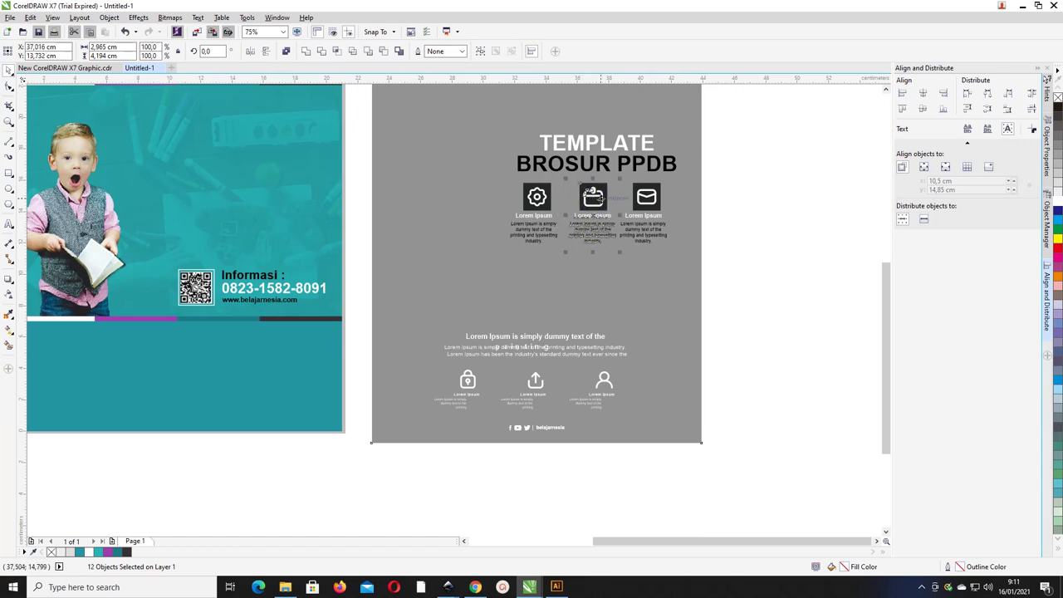
key(ctrl+g)
drag(742, 274, 600, 175)
key(c)
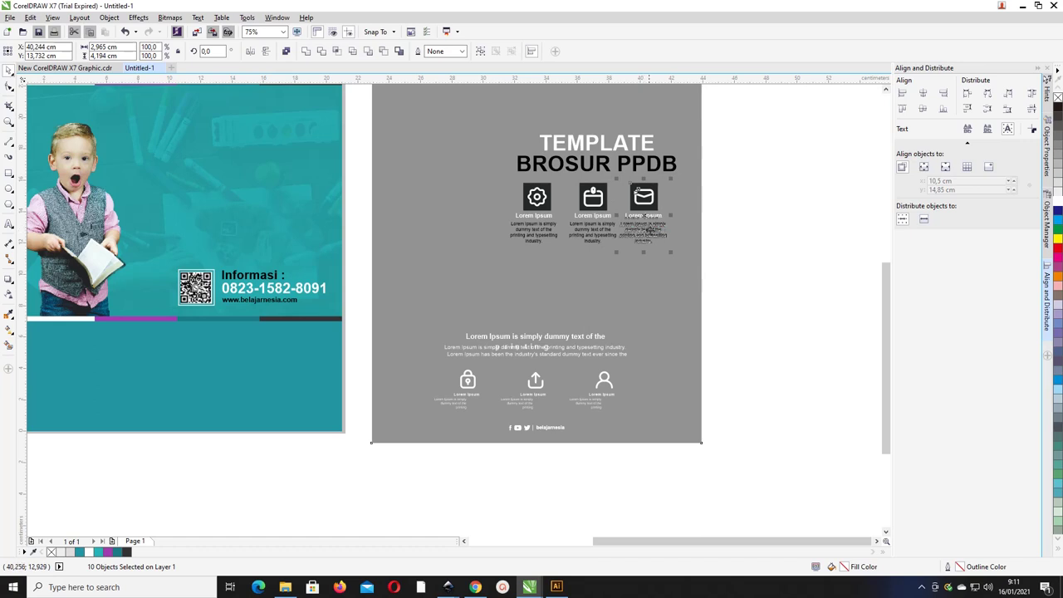
drag(507, 305, 573, 182)
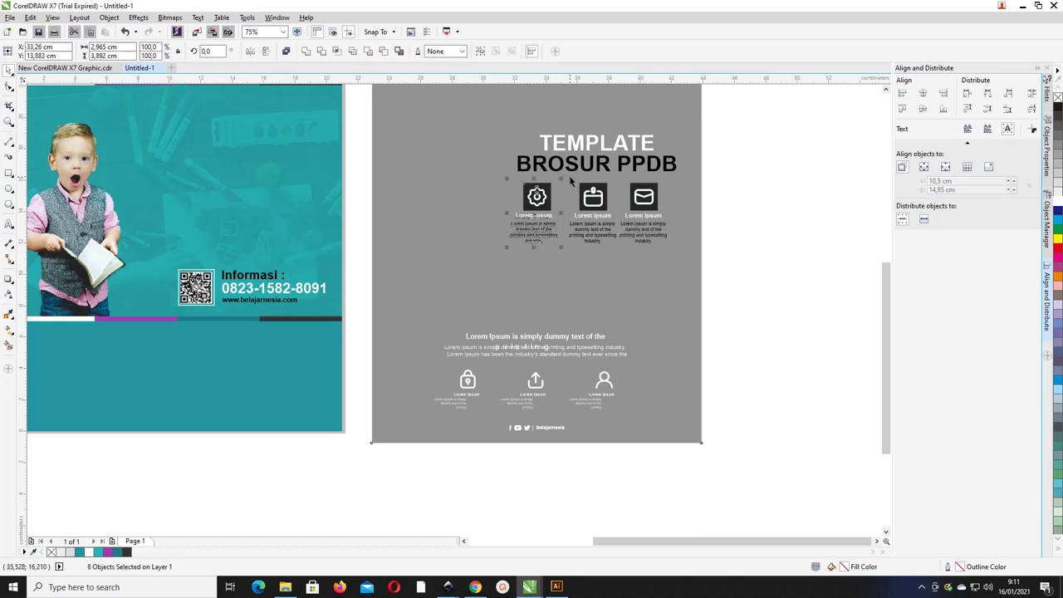
click(752, 257)
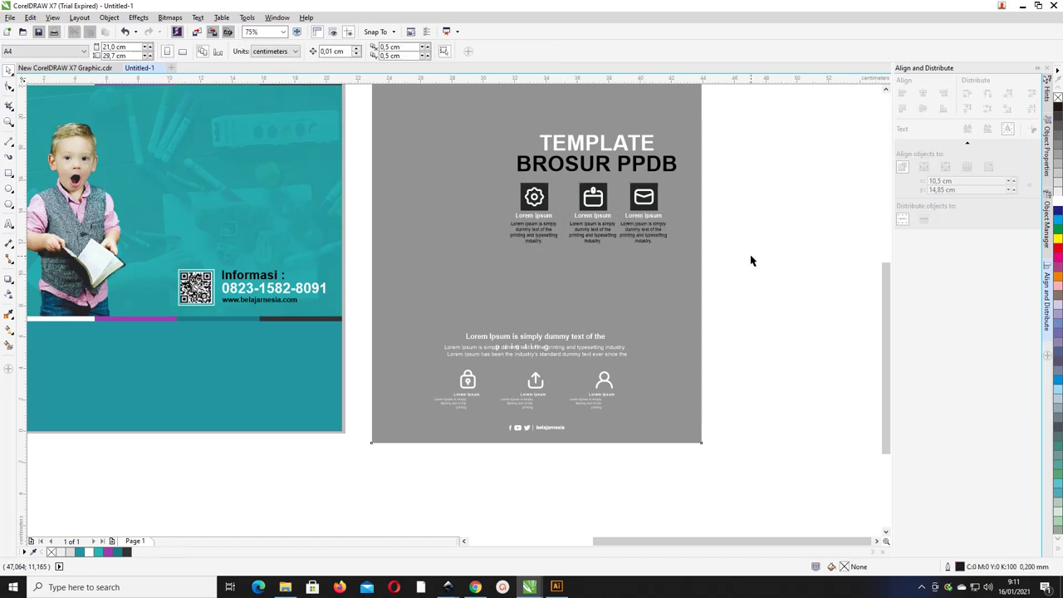
Align the envelope icon column with the right edge of the BROSUR PPDB heading.
click(650, 204)
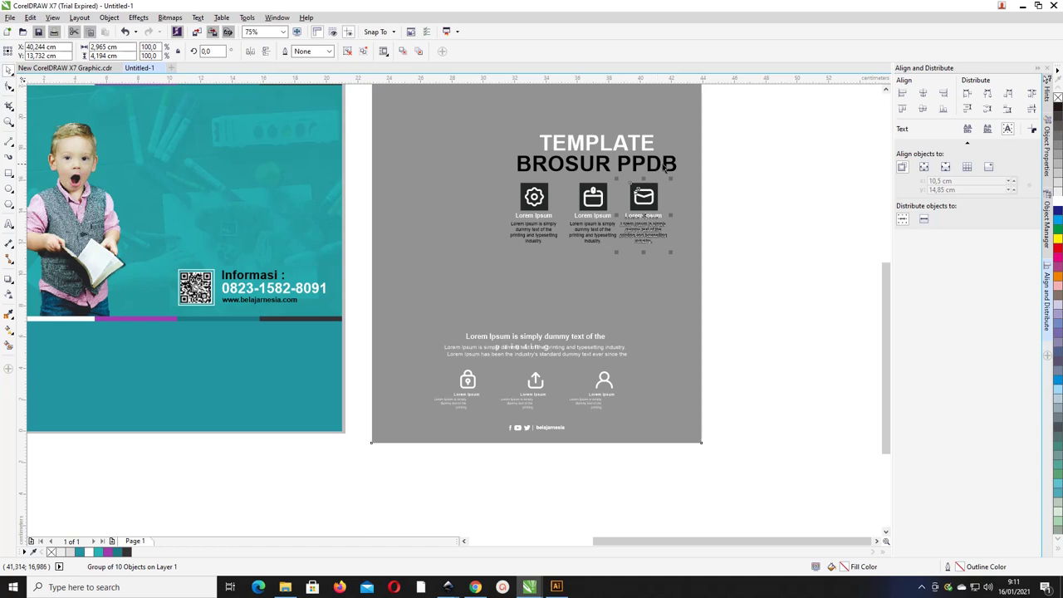
shift+click(664, 164)
key(r)
click(686, 206)
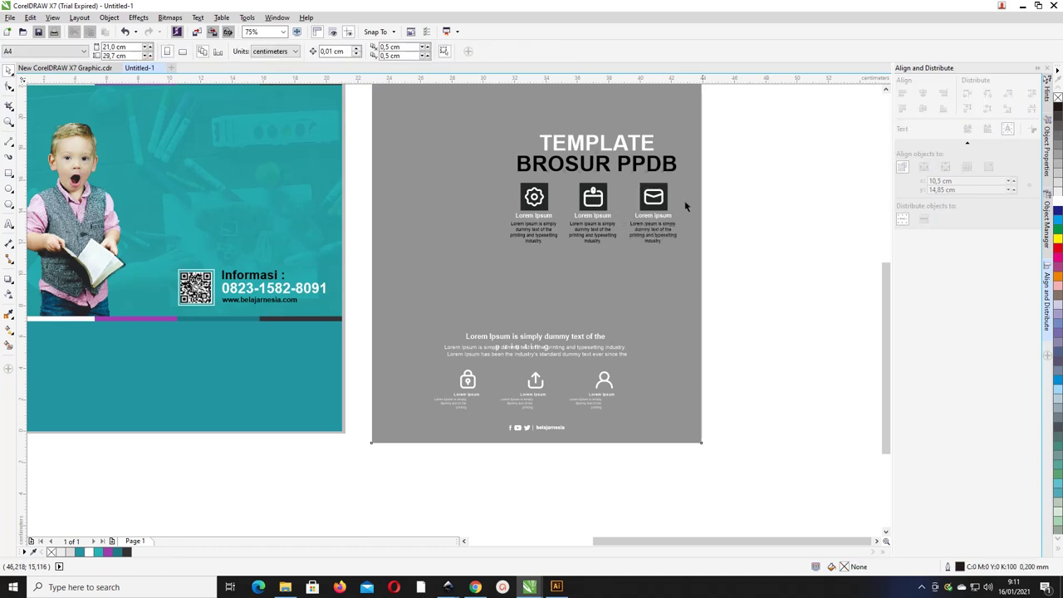
Align the gear icon column with the left edge of BROSUR PPDB and space the three columns evenly horizontally.
click(604, 199)
click(536, 195)
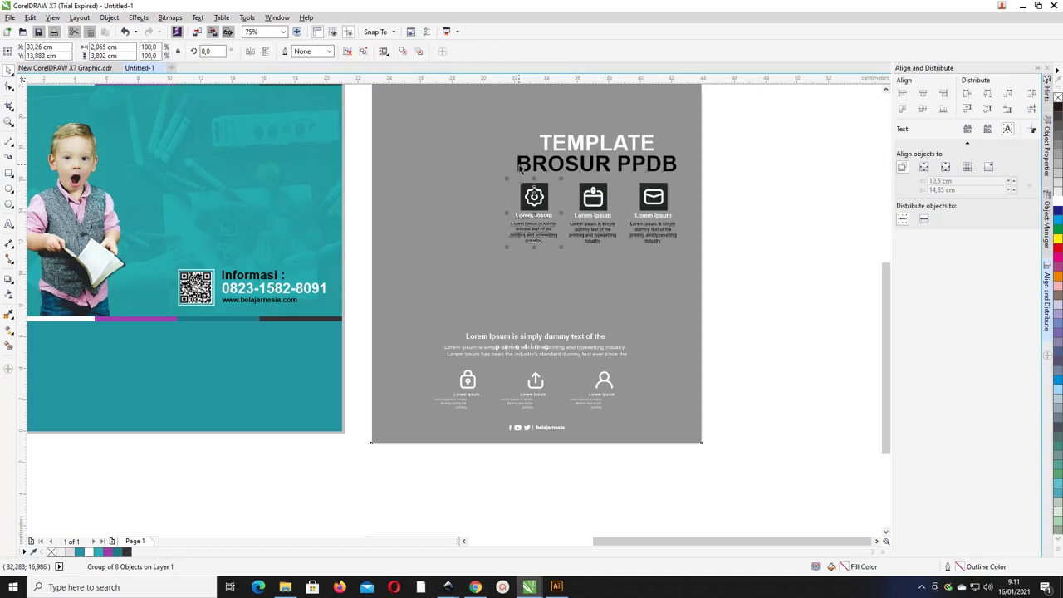
shift+click(516, 165)
key(l)
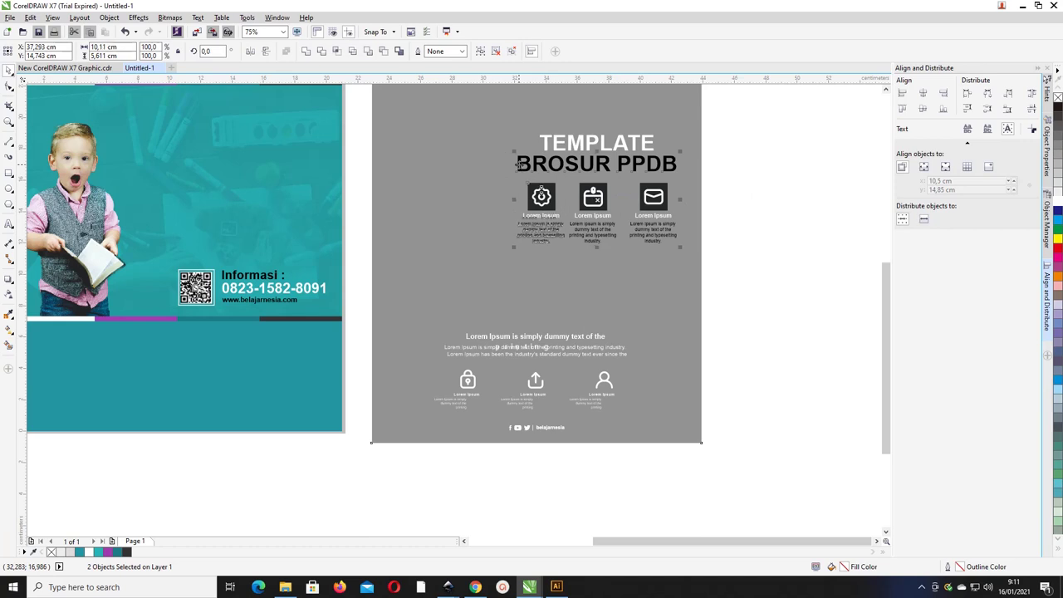
drag(773, 275, 508, 171)
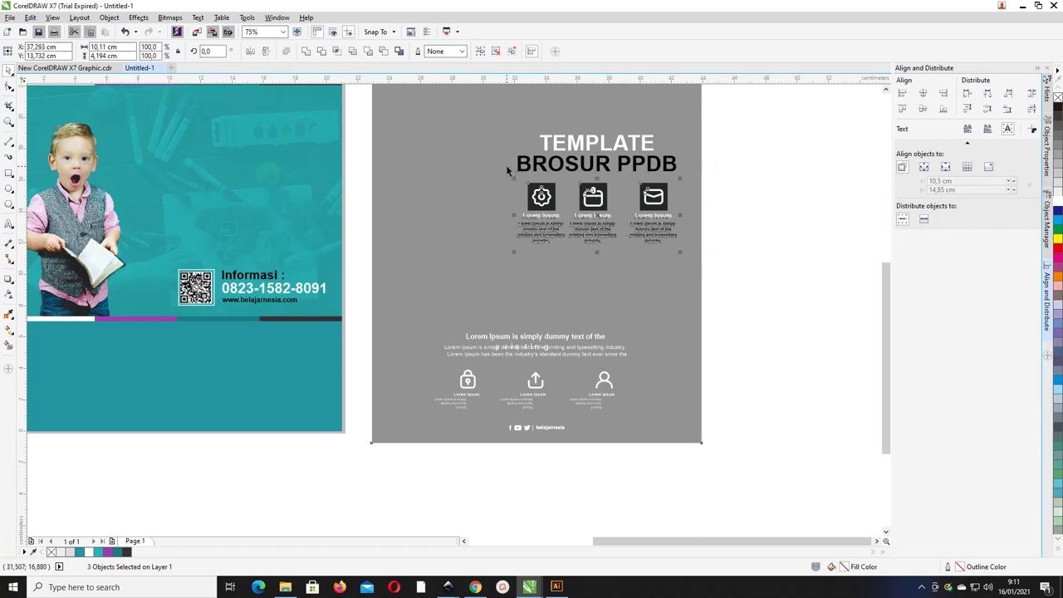
click(1034, 97)
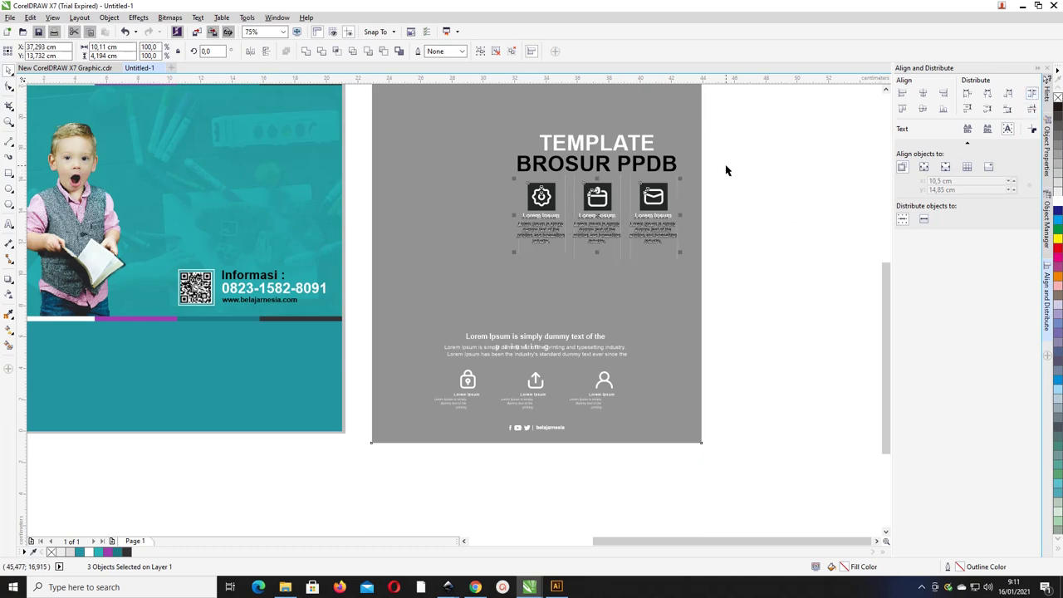
Move the TEMPLATE BROSUR PPDB heading and its icon columns beside the boy in the middle band, enlarged to about 11.3 cm wide.
scroll(722, 169, down, 2)
drag(783, 233, 610, 125)
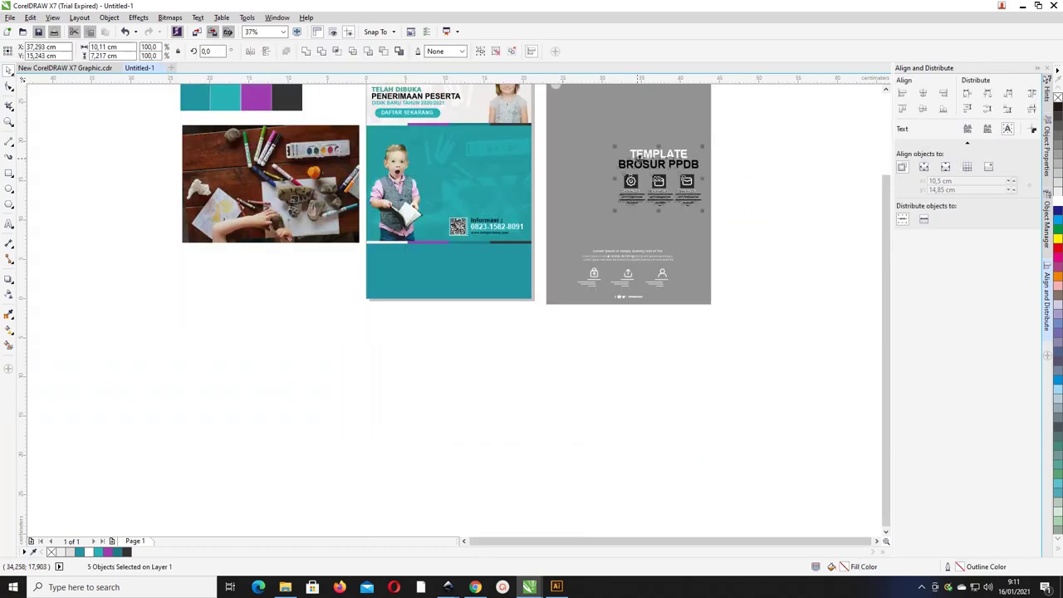
drag(639, 158, 429, 138)
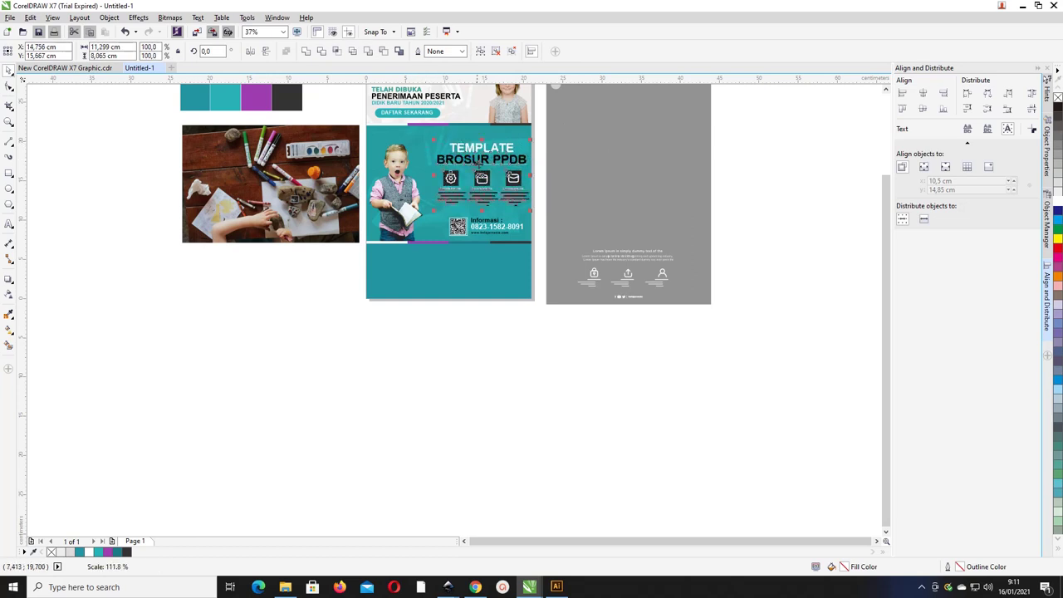
Centre the icon and texts in each of the grey sheet's lower lock, upload and person columns and group each column.
scroll(663, 287, up, 2)
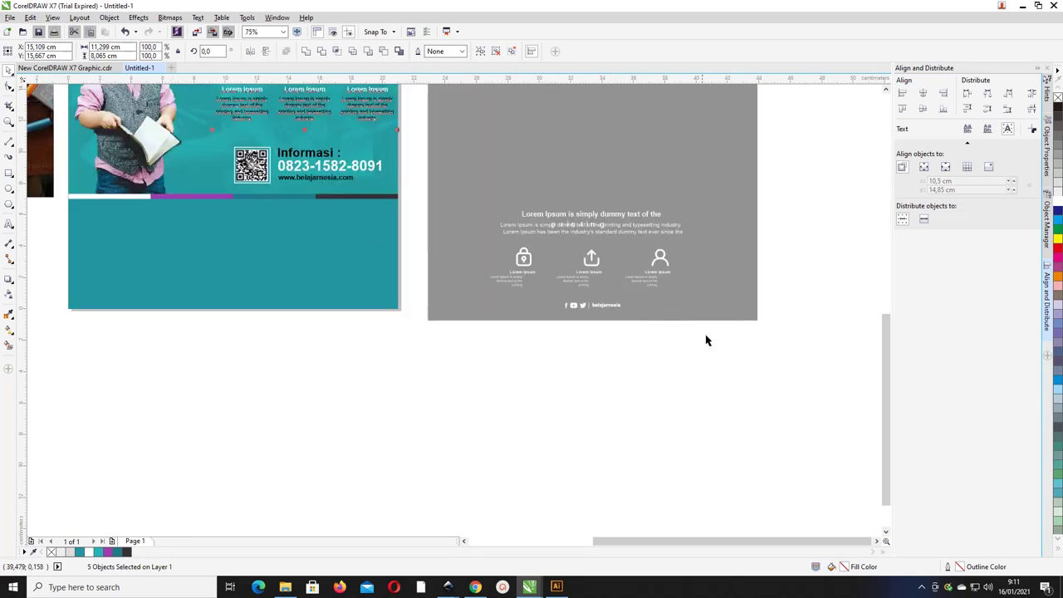
drag(726, 355, 627, 243)
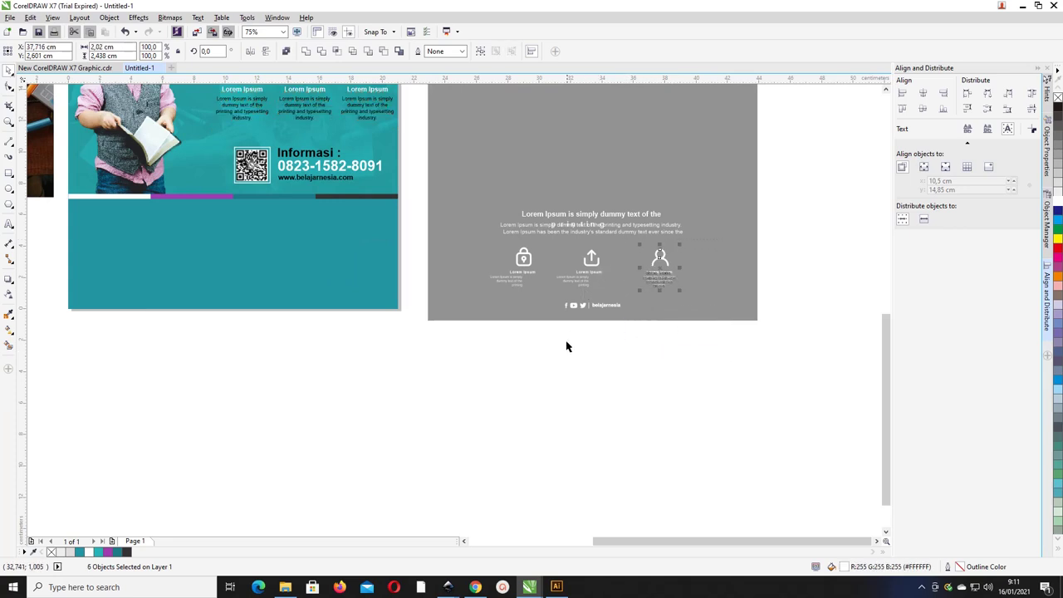
drag(458, 345, 549, 244)
drag(640, 345, 552, 244)
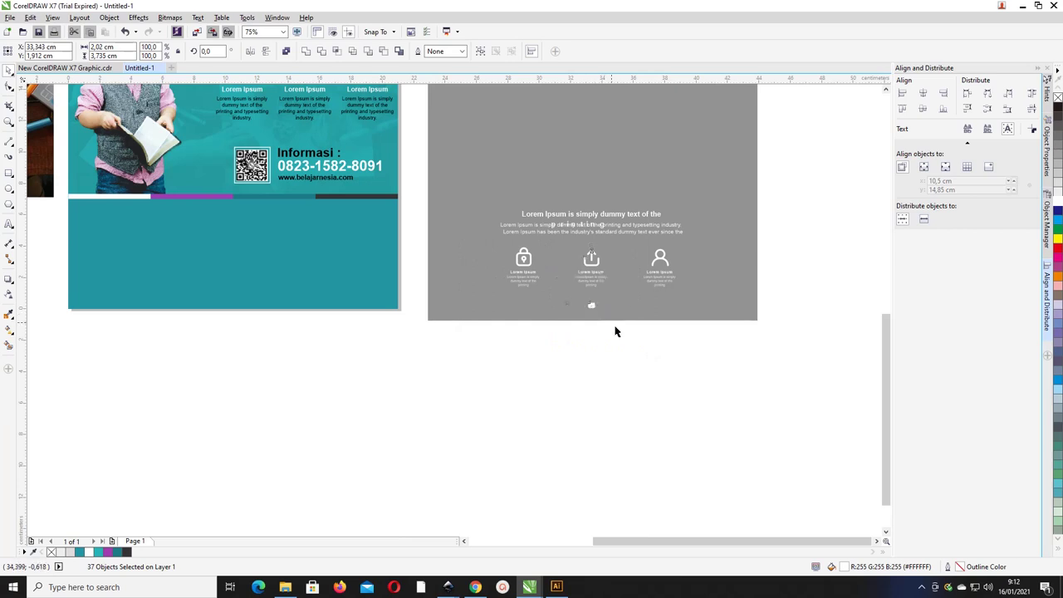
key(ctrl+z)
drag(662, 346, 593, 281)
key(ctrl+g)
drag(815, 311, 630, 242)
key(ctrl+g)
drag(417, 228, 553, 298)
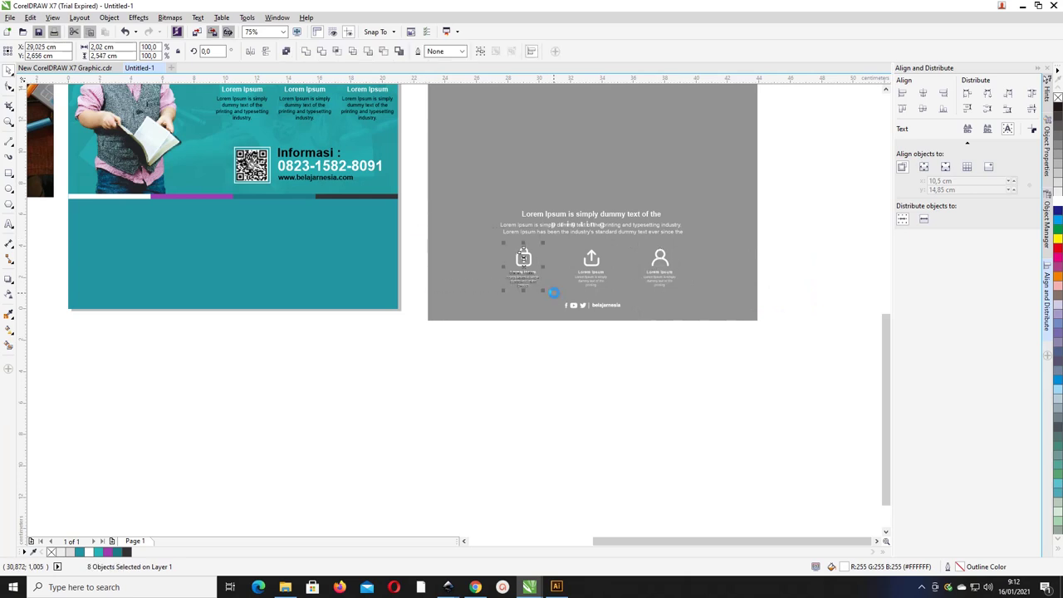
key(ctrl+g)
Group the social media icons with the belajarnesia text at the bottom of the grey sheet.
scroll(596, 321, up, 2)
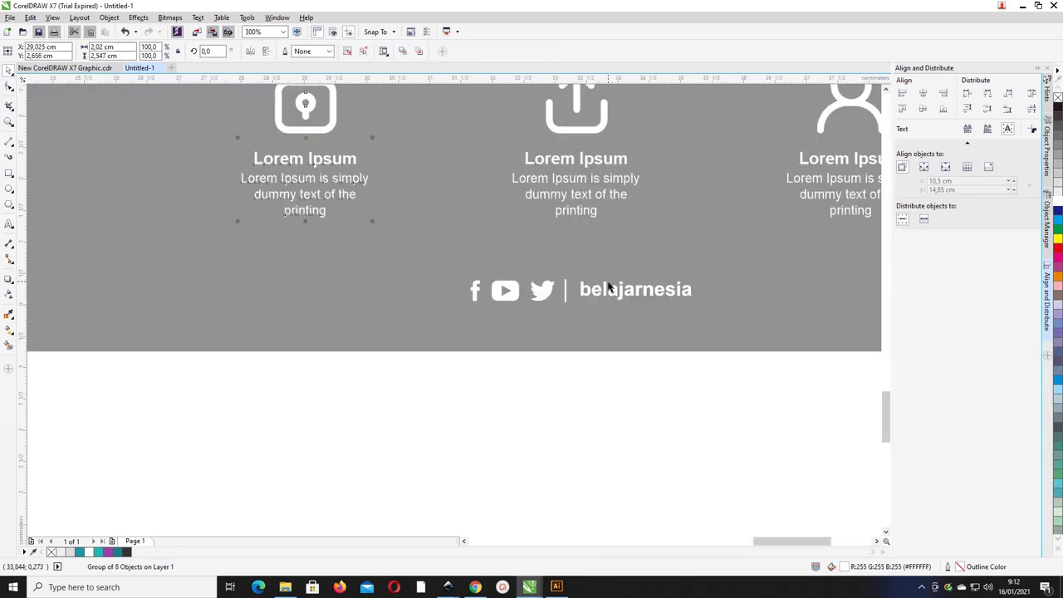
scroll(609, 286, down, 4)
drag(691, 330, 546, 280)
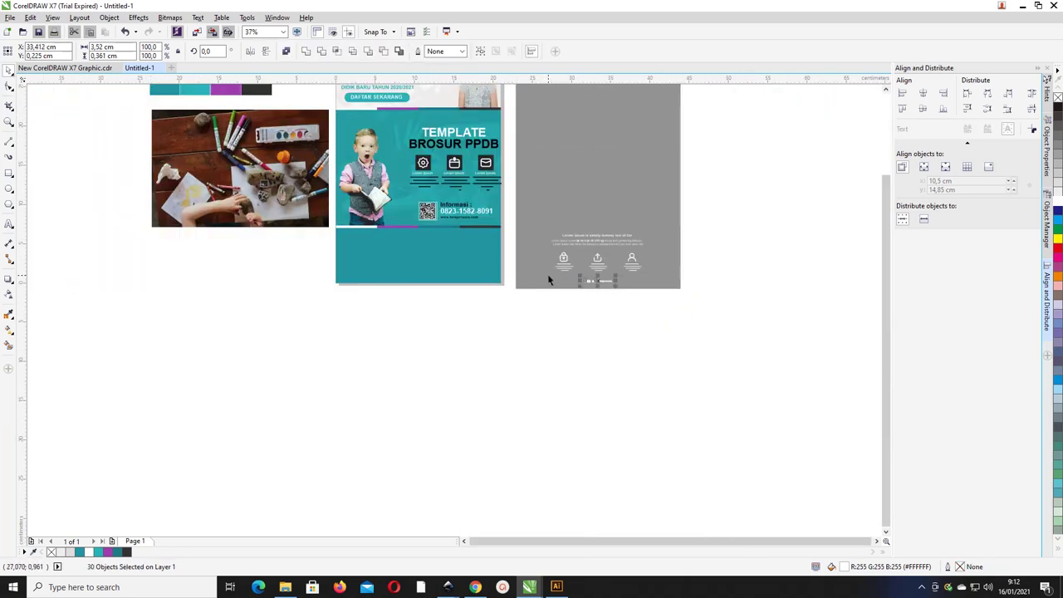
click(636, 304)
Space the lock, upload and person columns evenly horizontally and group the three together.
drag(735, 329, 520, 221)
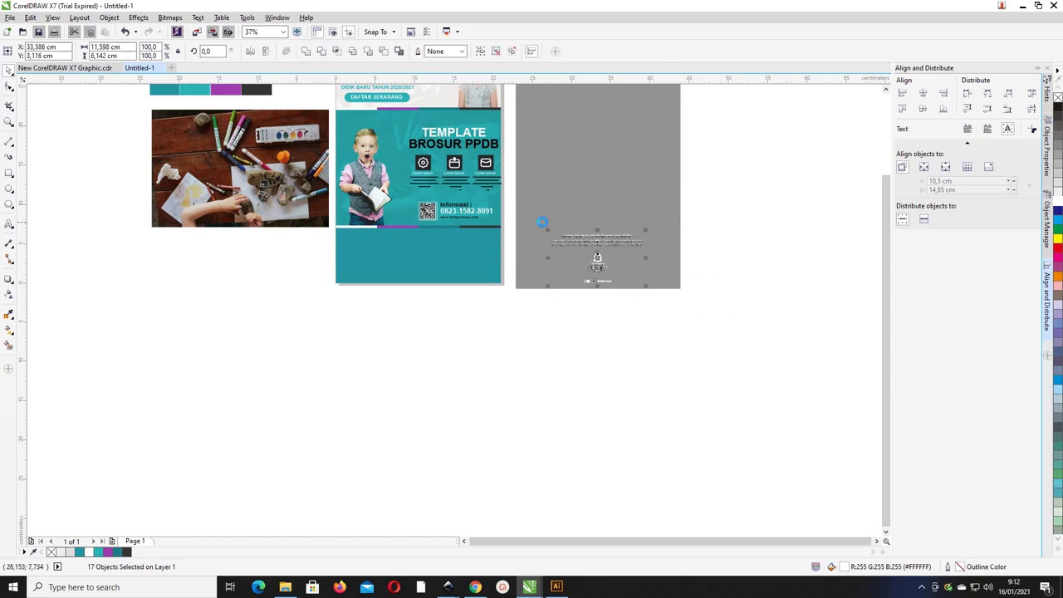
key(ctrl+z)
click(726, 280)
drag(725, 280, 541, 247)
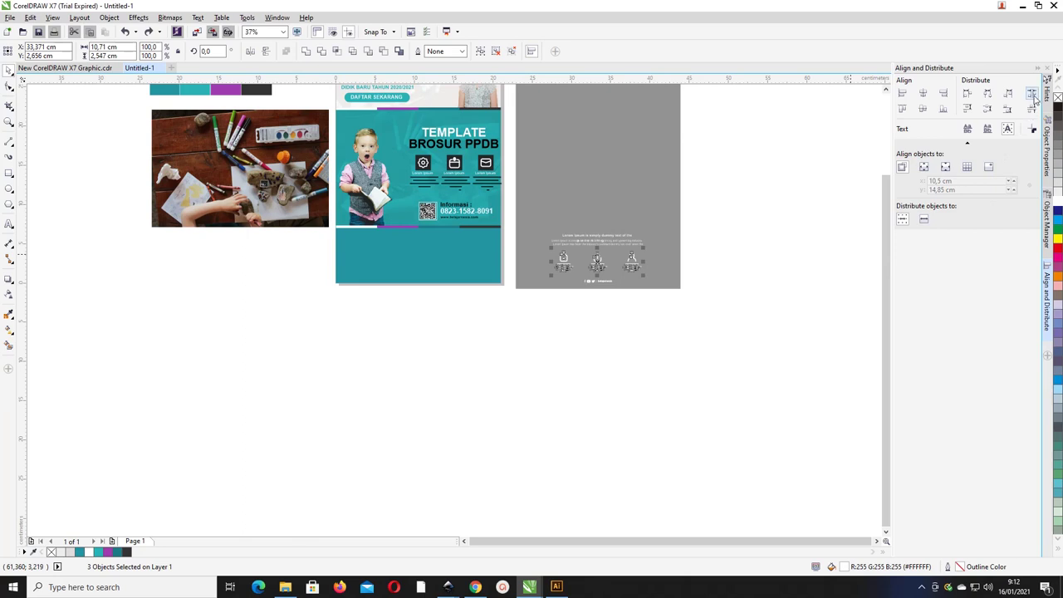
click(703, 285)
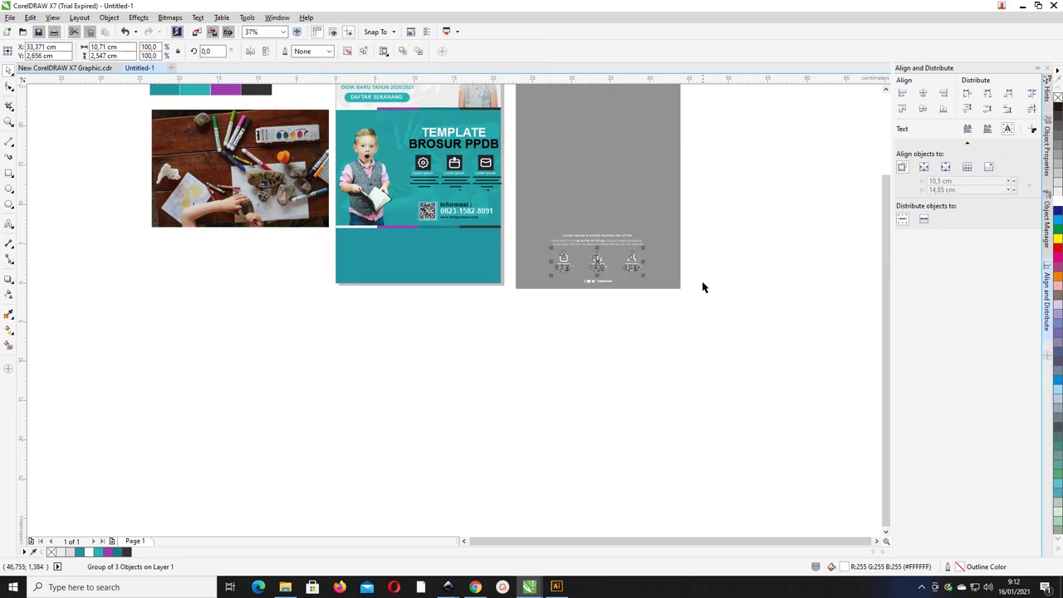
Group all the remaining lower texts and icons and move them from the grey sheet into the brochure's bottom teal band.
drag(739, 334, 530, 206)
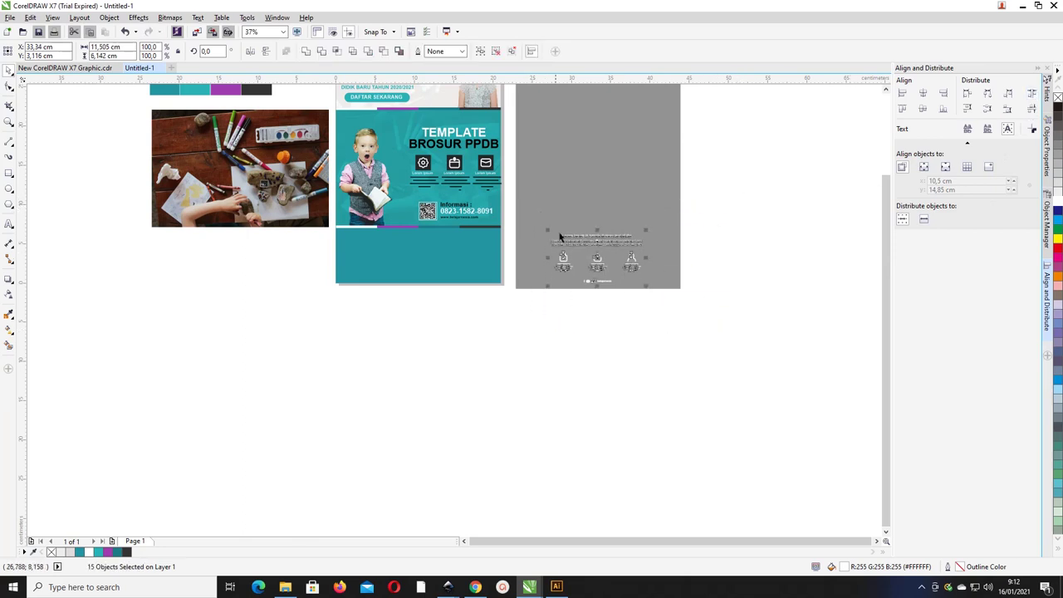
key(ctrl+g)
drag(611, 238, 432, 238)
scroll(432, 238, up, 3)
scroll(420, 241, up, 2)
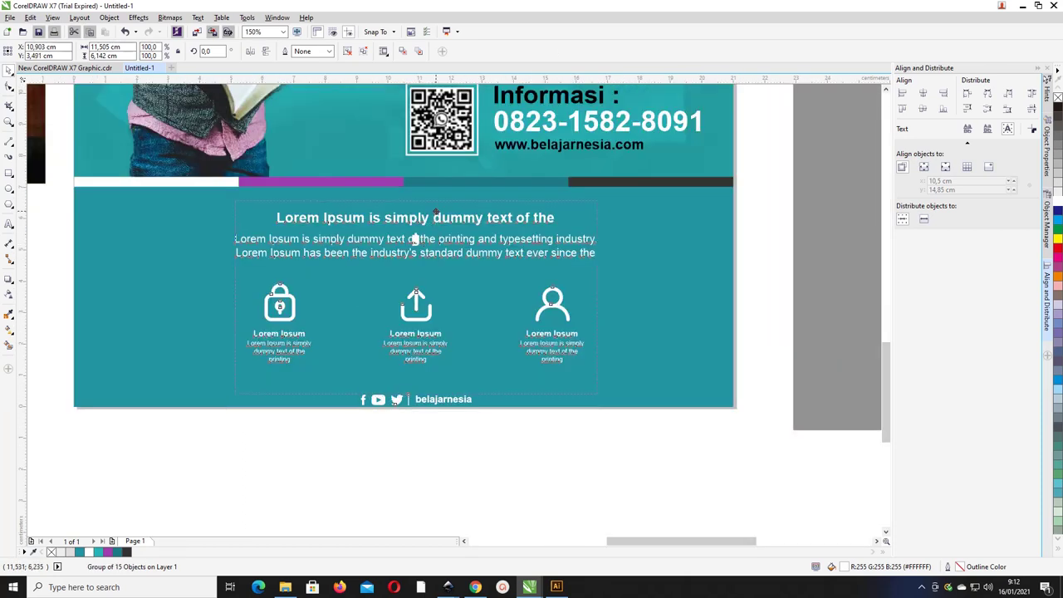
drag(414, 238, 414, 227)
Ungroup the bottom band's texts and icons and delete the stray bold letter g covering the word "of" in the paragraph.
key(ctrl+u)
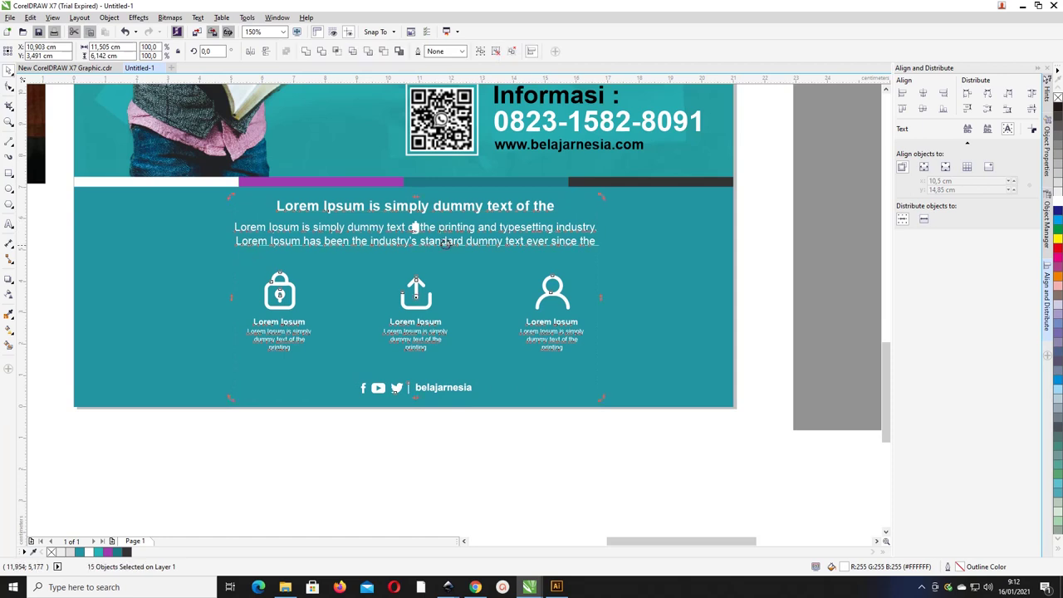
click(430, 241)
click(420, 230)
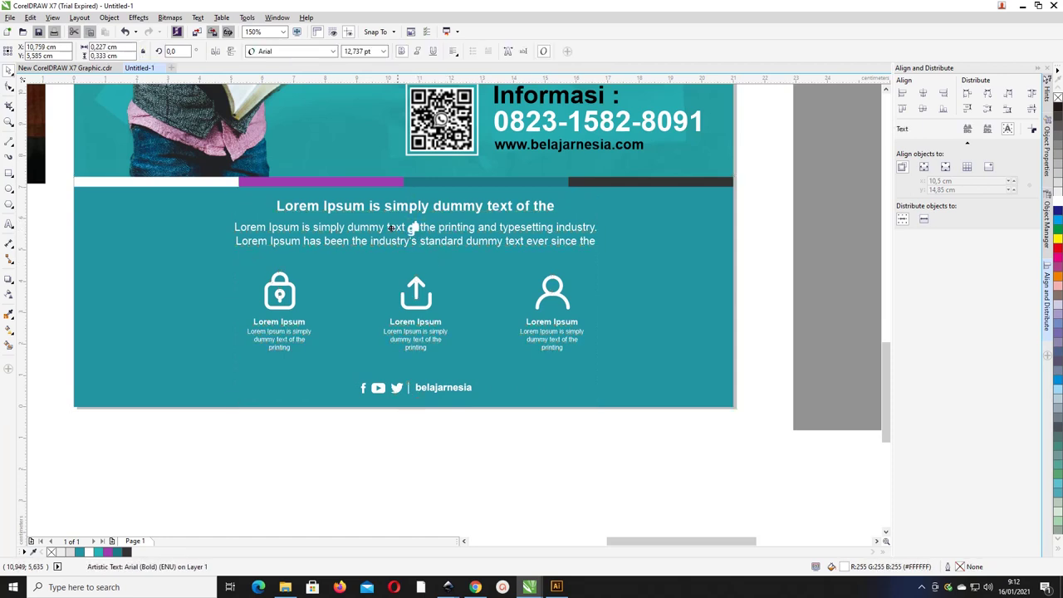
drag(391, 228, 367, 231)
key(Delete)
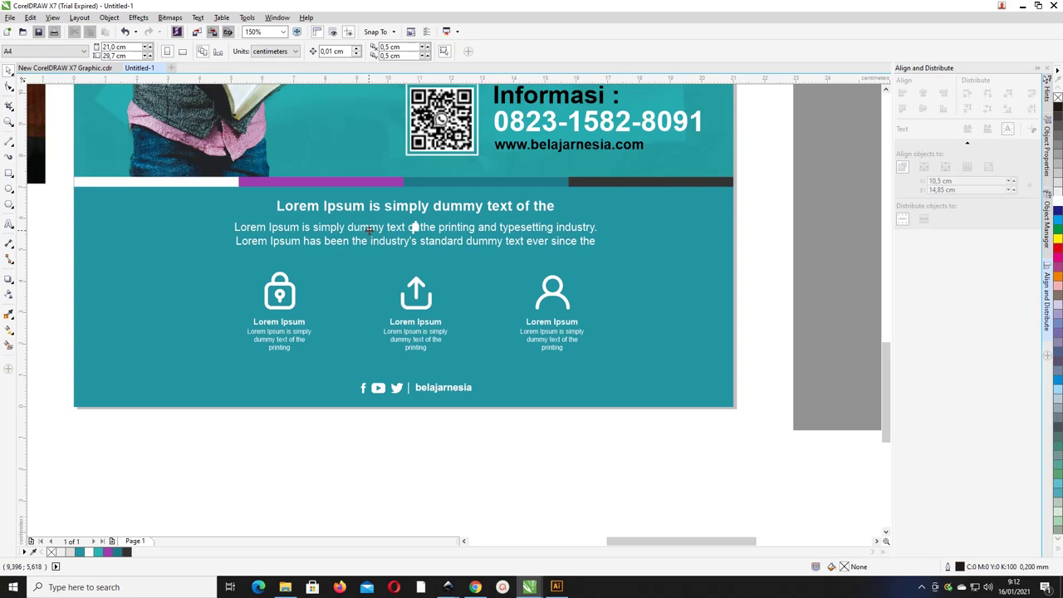
Delete the remaining stray bold letters stacked over the word "of" in the bottom band's paragraph.
scroll(414, 225, up, 3)
click(415, 225)
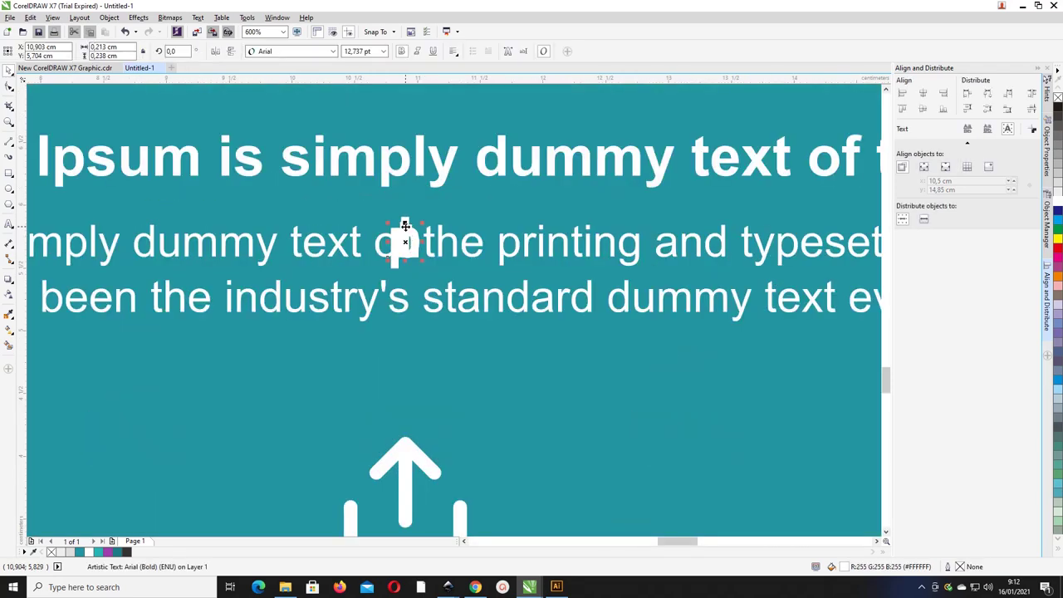
key(Delete)
click(405, 226)
right_click(374, 202)
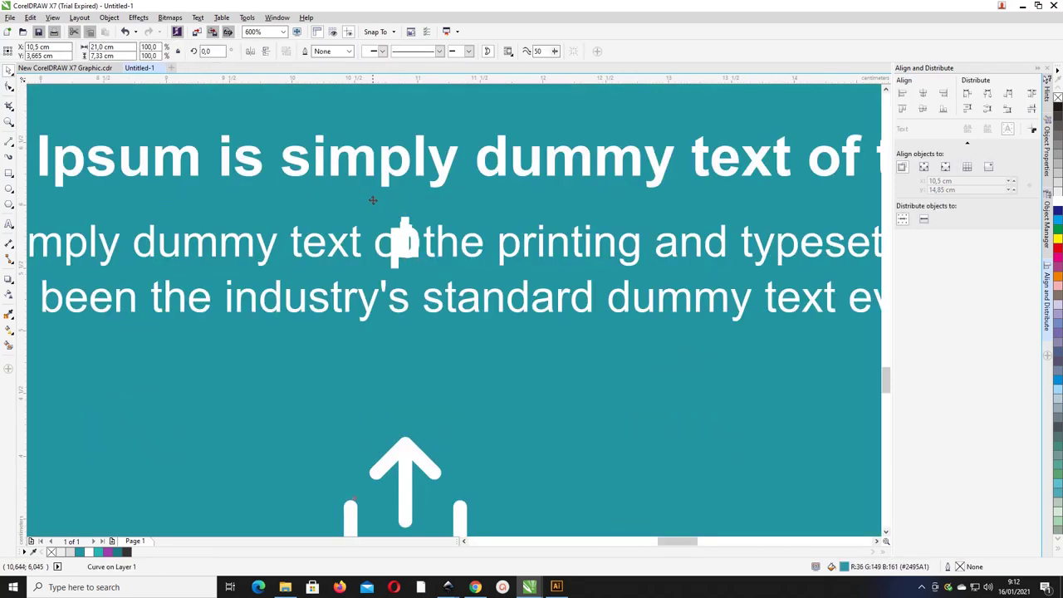
click(412, 337)
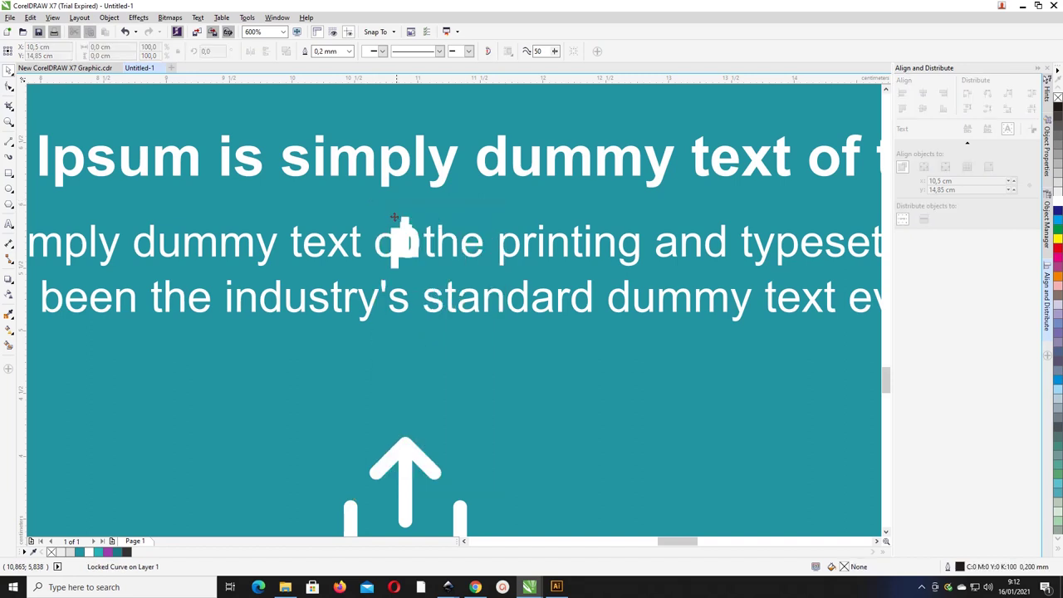
drag(430, 258, 431, 270)
key(Escape)
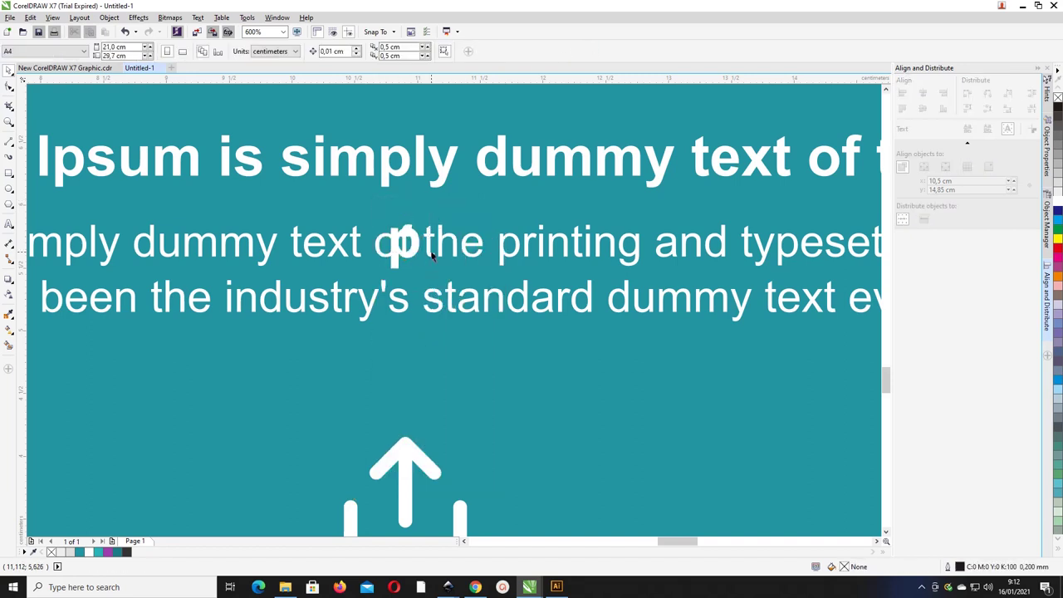
click(406, 252)
key(Delete)
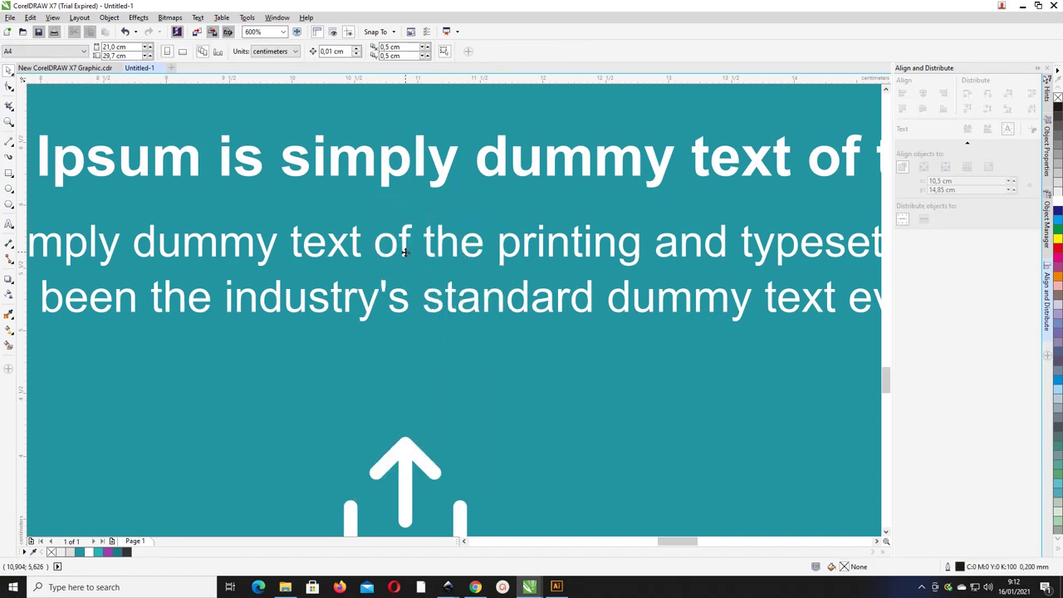
Ungroup the gear, badge and envelope icon columns beneath the TEMPLATE BROSUR PPDB heading.
scroll(401, 250, down, 6)
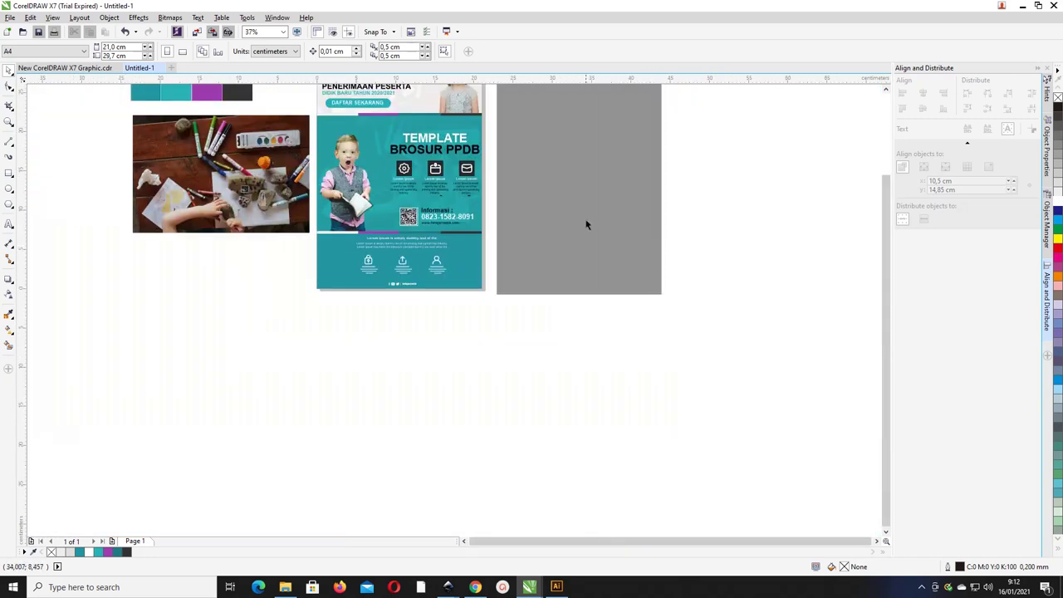
scroll(463, 160, down, 1)
scroll(459, 159, up, 1)
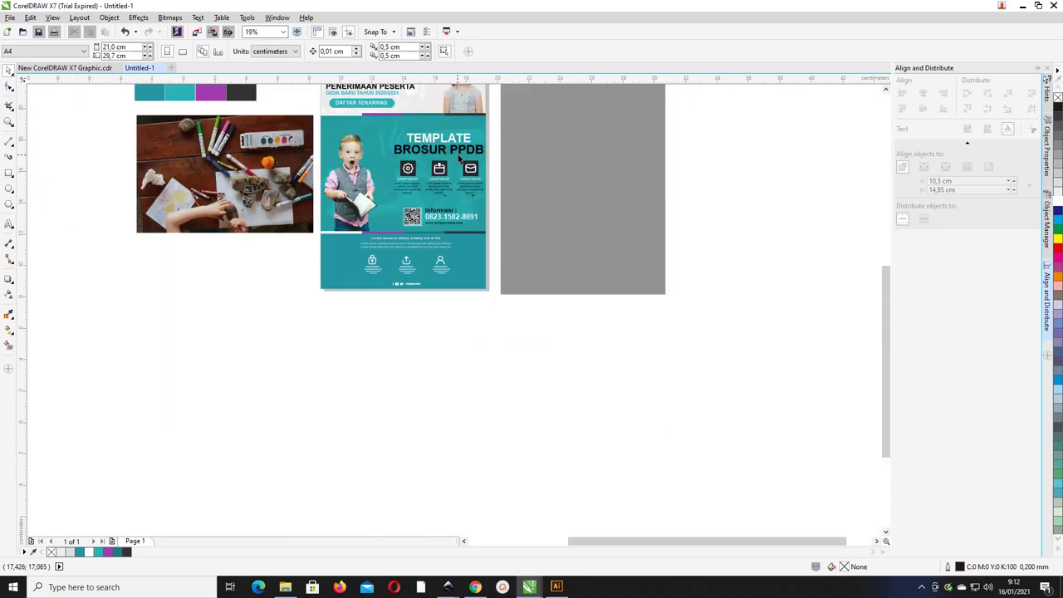
scroll(489, 161, down, 1)
key(z)
drag(577, 250, 362, 100)
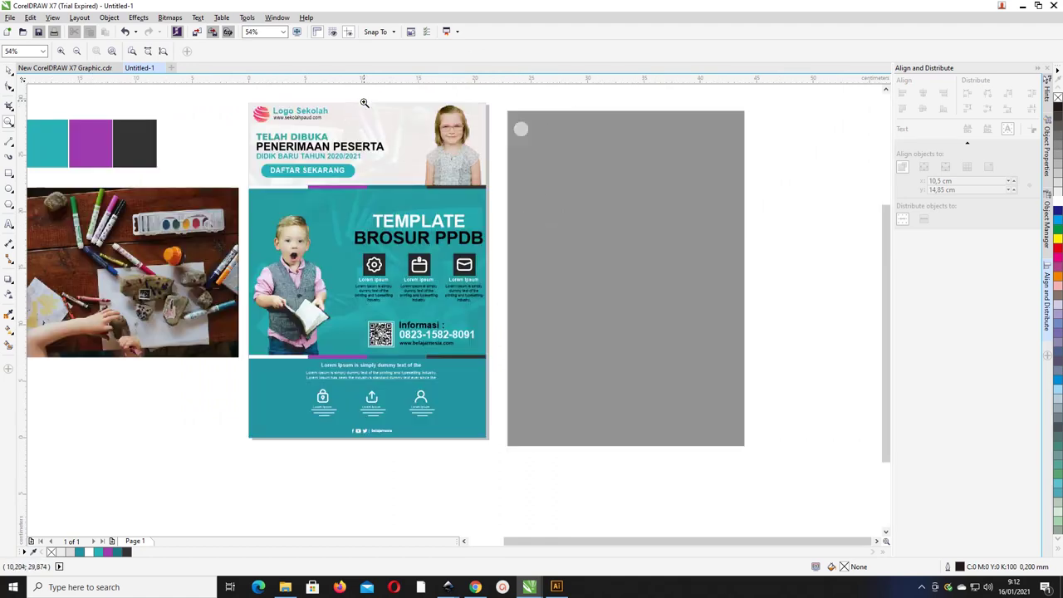
click(10, 72)
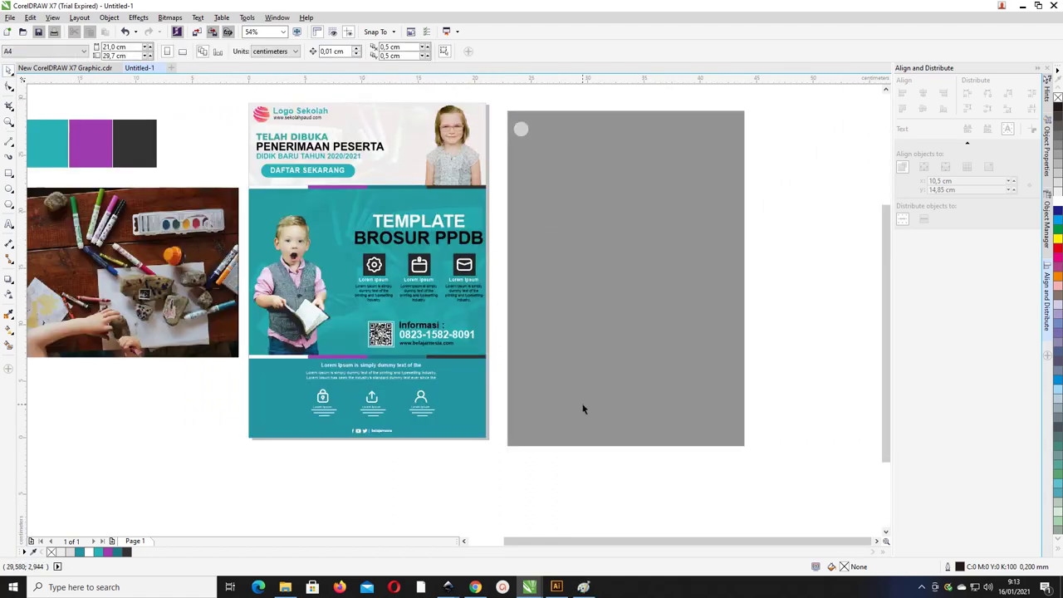
click(419, 265)
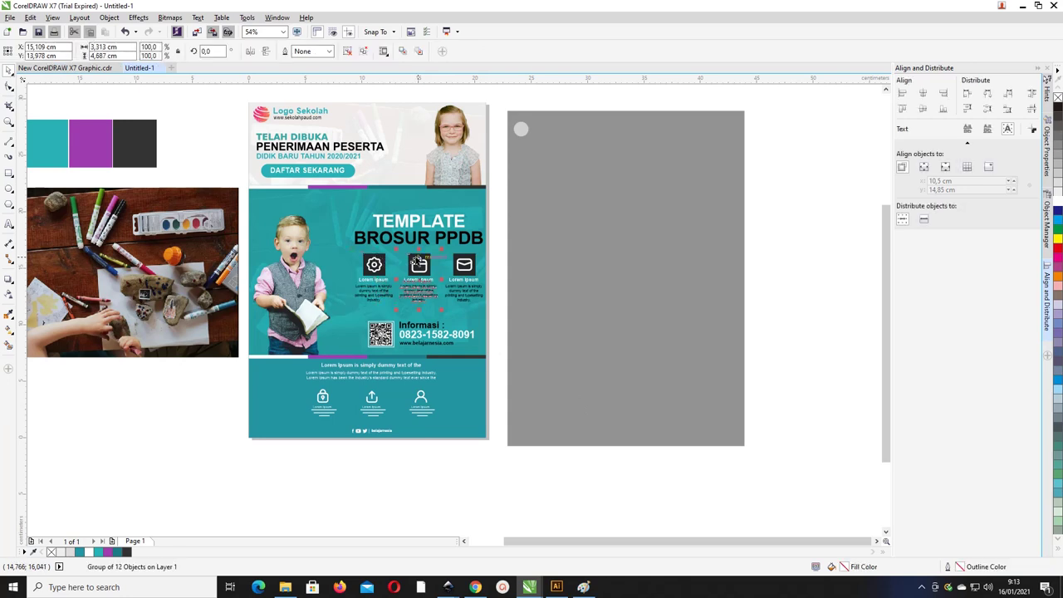
shift+click(478, 283)
shift+click(374, 264)
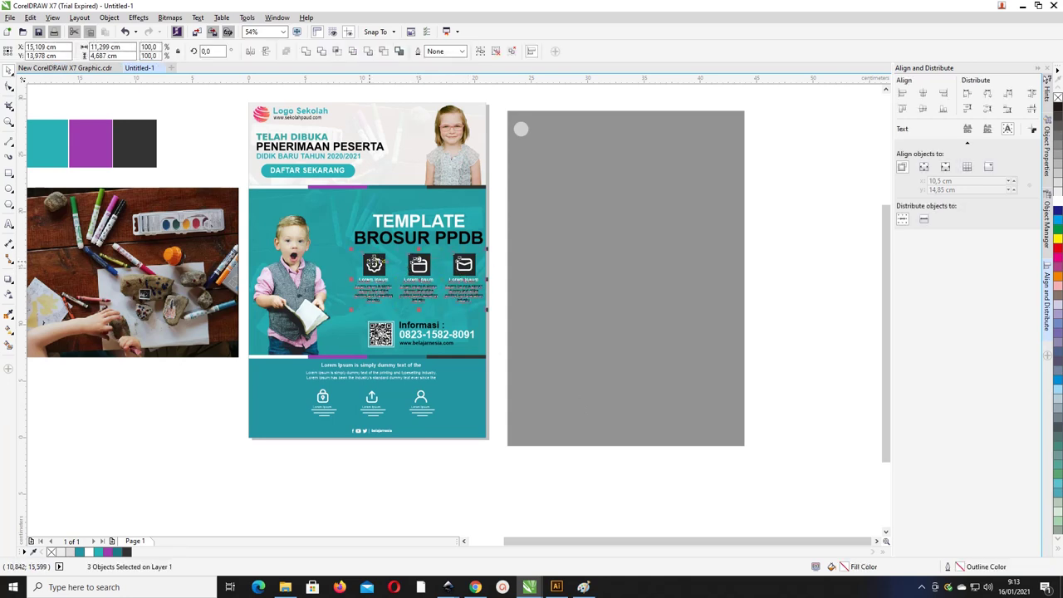
key(ctrl+u)
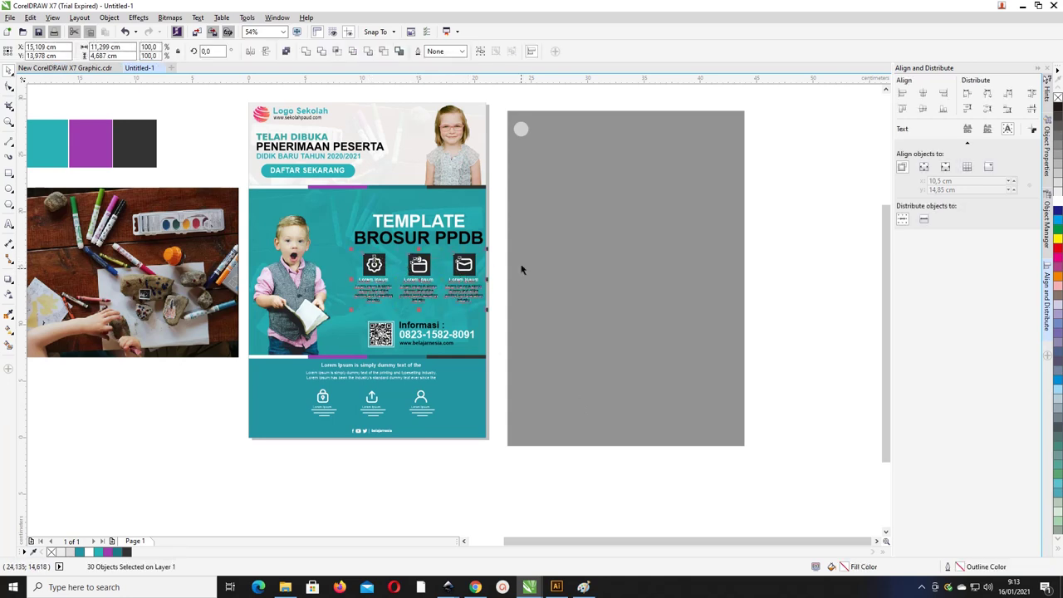
key(Escape)
Fill the middle icon's square with purple #9E3DB1 and the envelope icon's square with dark teal #1D7B85.
click(385, 252)
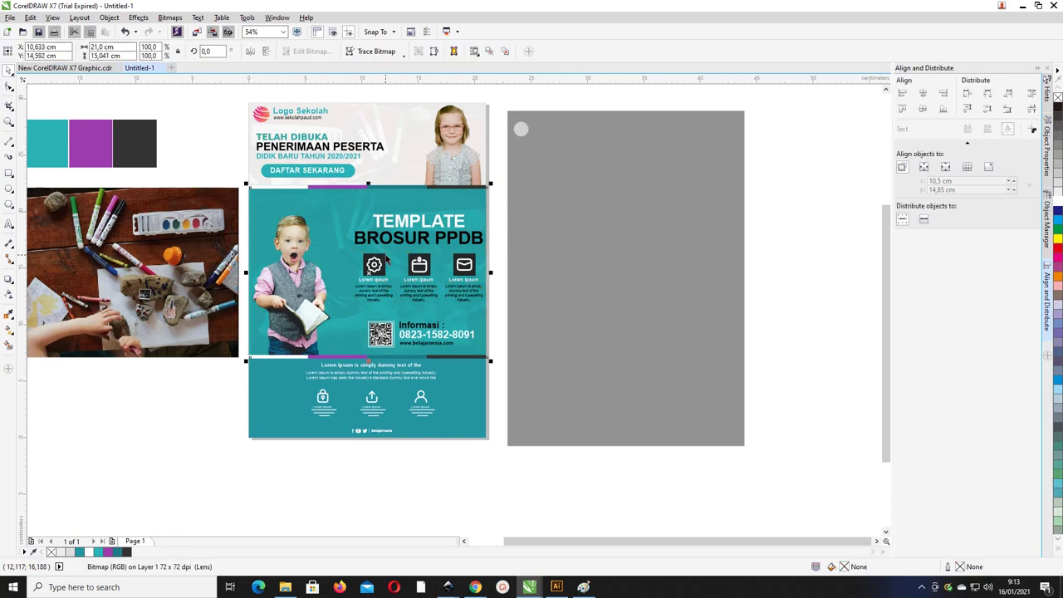
click(413, 260)
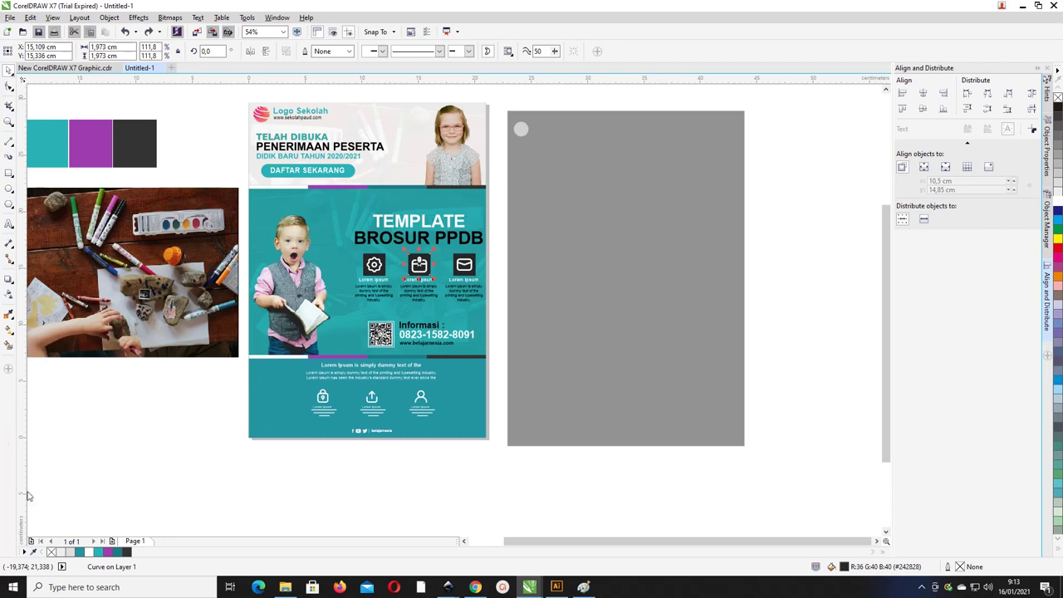
click(107, 553)
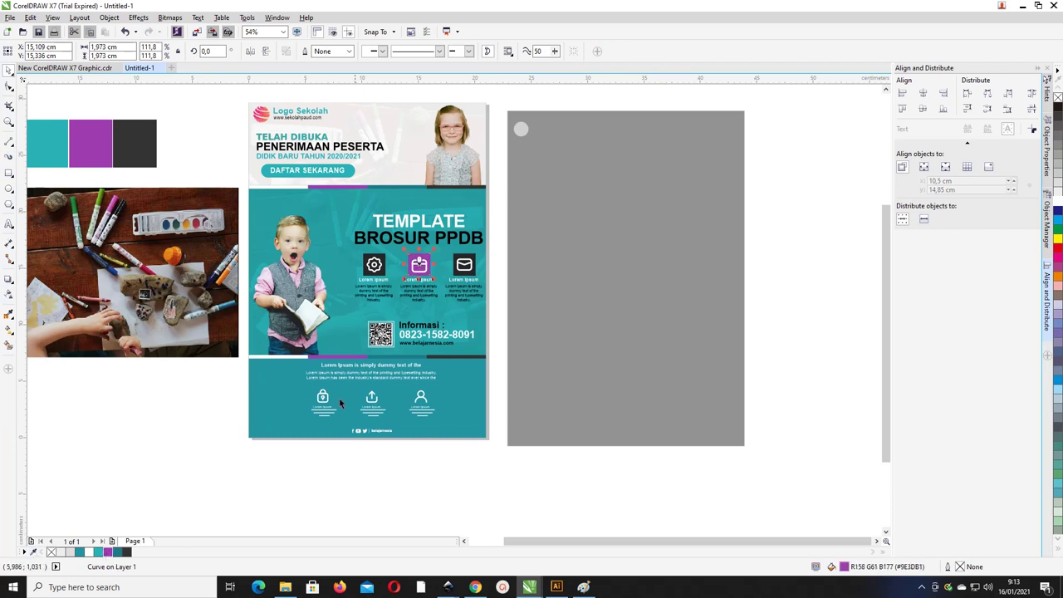
click(462, 259)
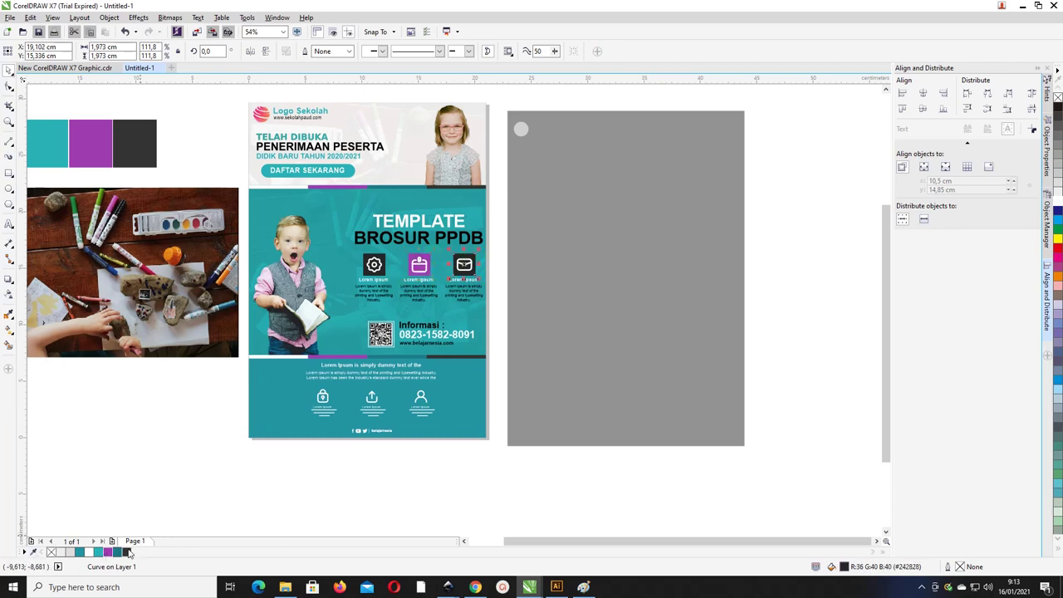
click(118, 552)
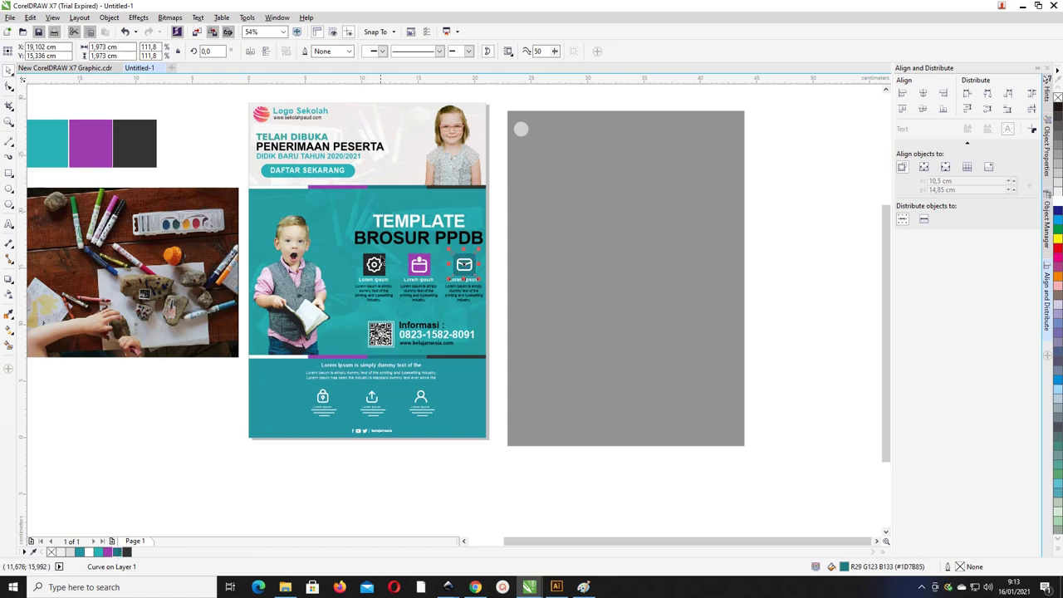
Fill the gear icon's square with the palette purple and darken that fill to #4D1857.
click(380, 260)
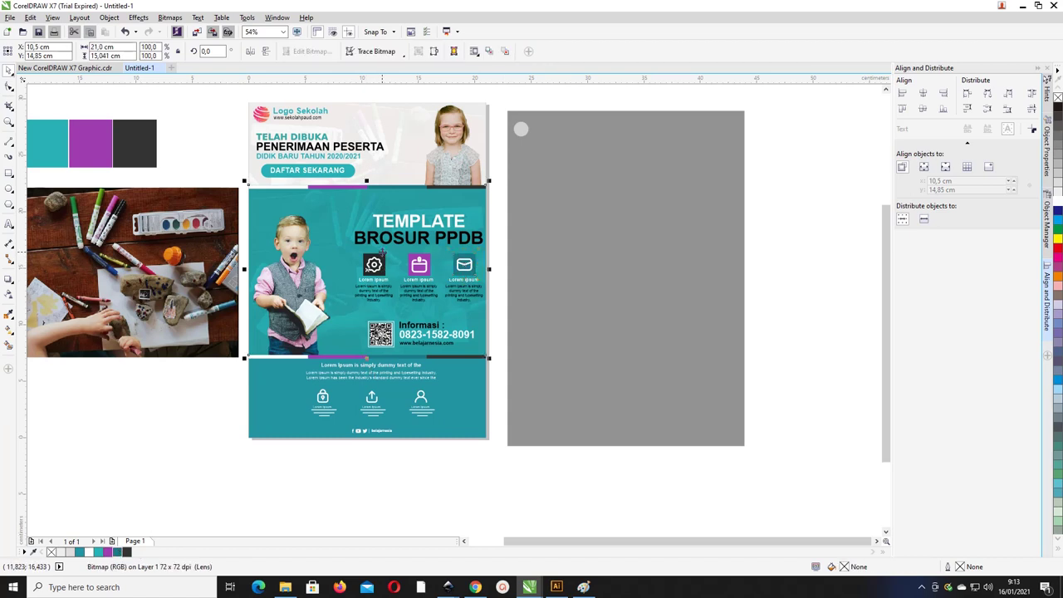
click(109, 551)
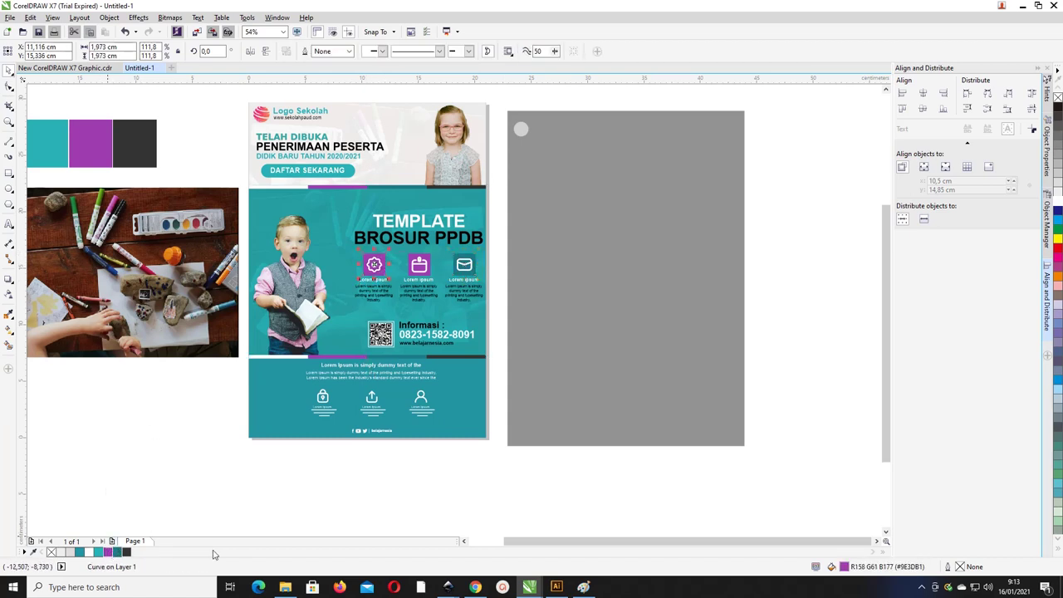
double_click(844, 567)
drag(603, 212, 609, 251)
click(846, 313)
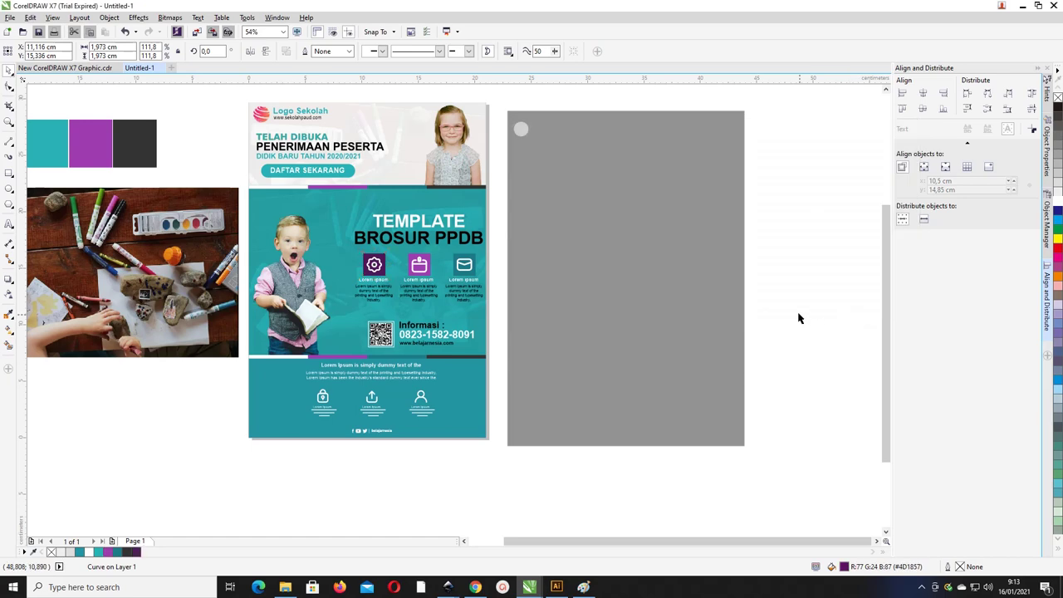
Group the TEMPLATE BROSUR PPDB heading with its three icon columns, and group the QR code with the contact texts.
drag(497, 320, 340, 210)
key(ctrl+g)
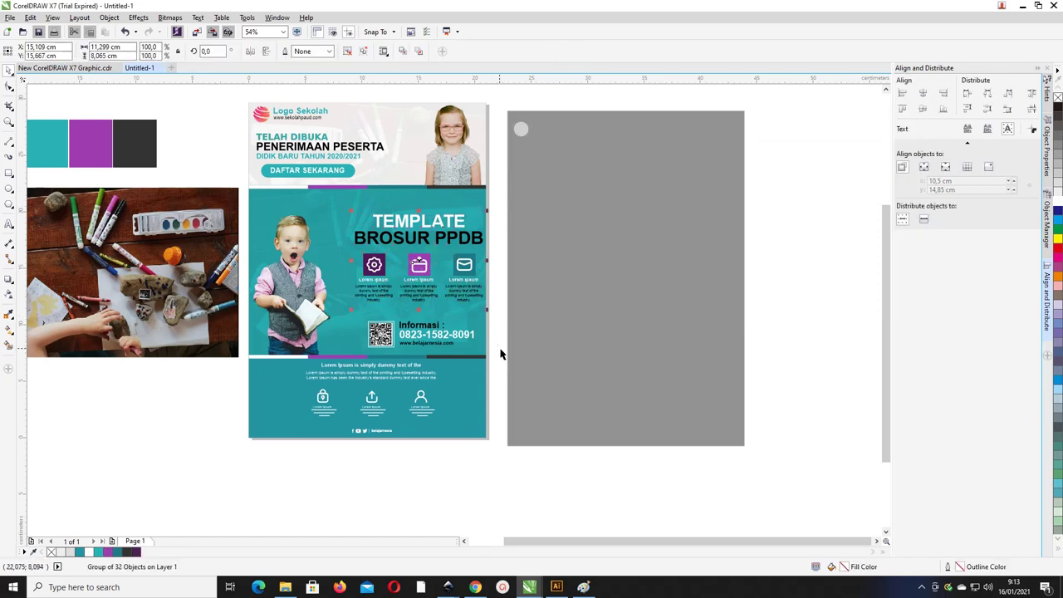
click(504, 360)
drag(505, 361, 356, 206)
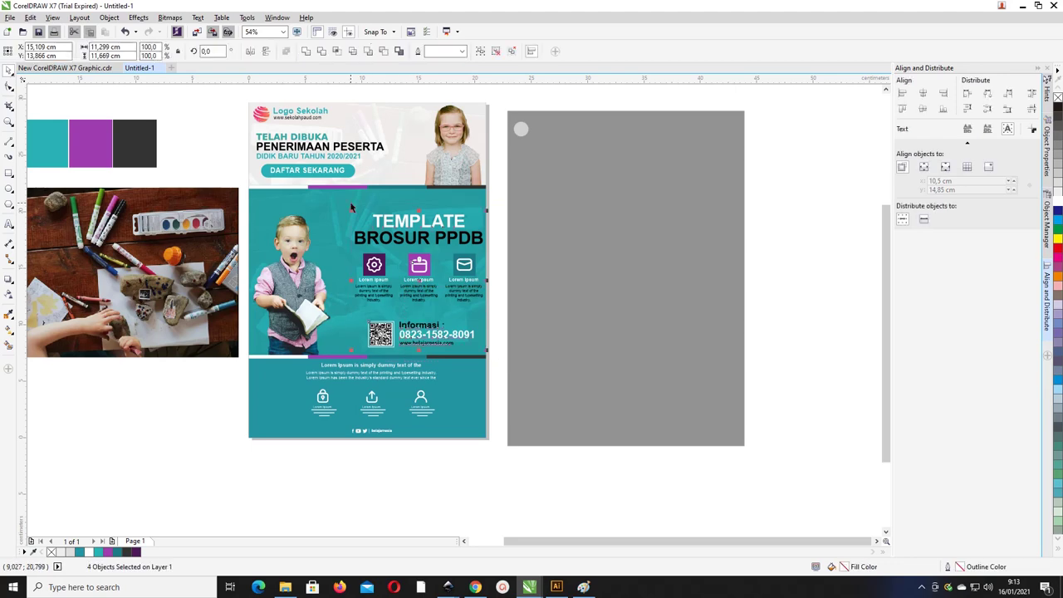
drag(498, 367, 360, 313)
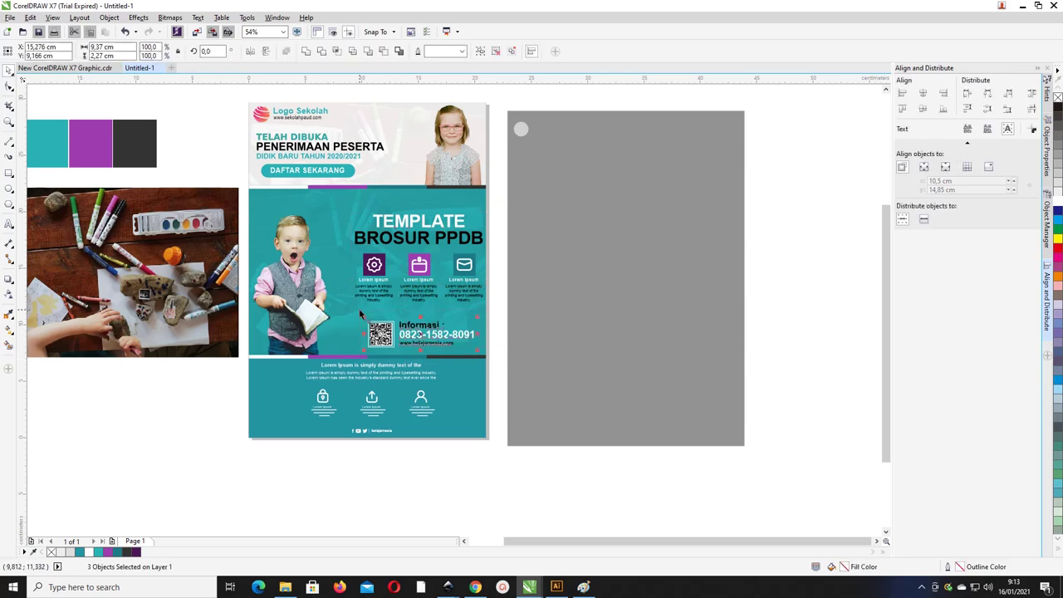
key(ctrl+g)
Right-align the contact group with the heading group, then enlarge both to 104% and centre them at about X 14.2 cm.
shift+click(360, 237)
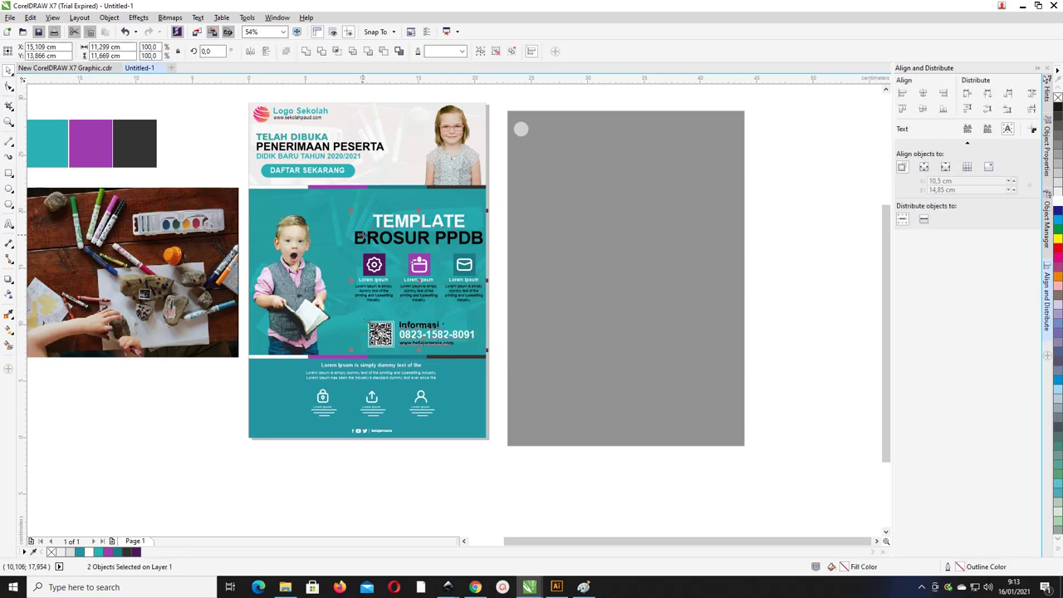
key(r)
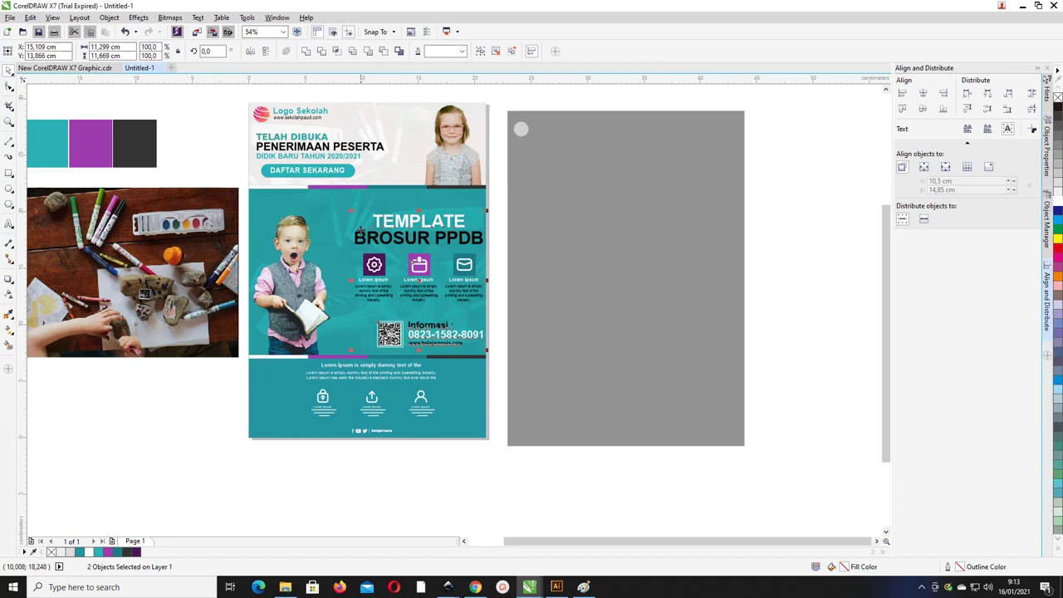
drag(389, 222, 373, 222)
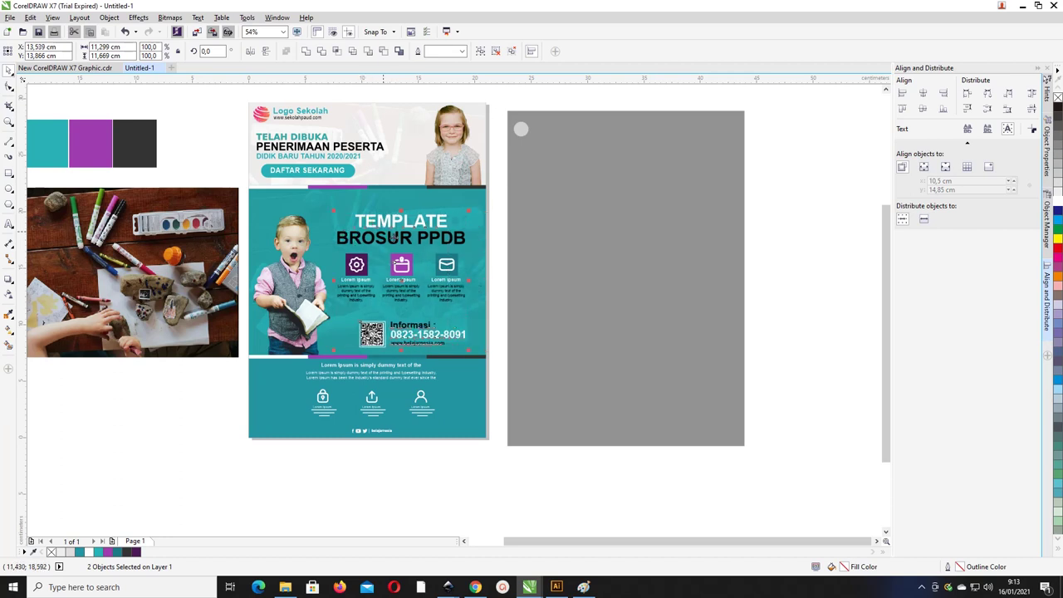
drag(470, 210, 475, 205)
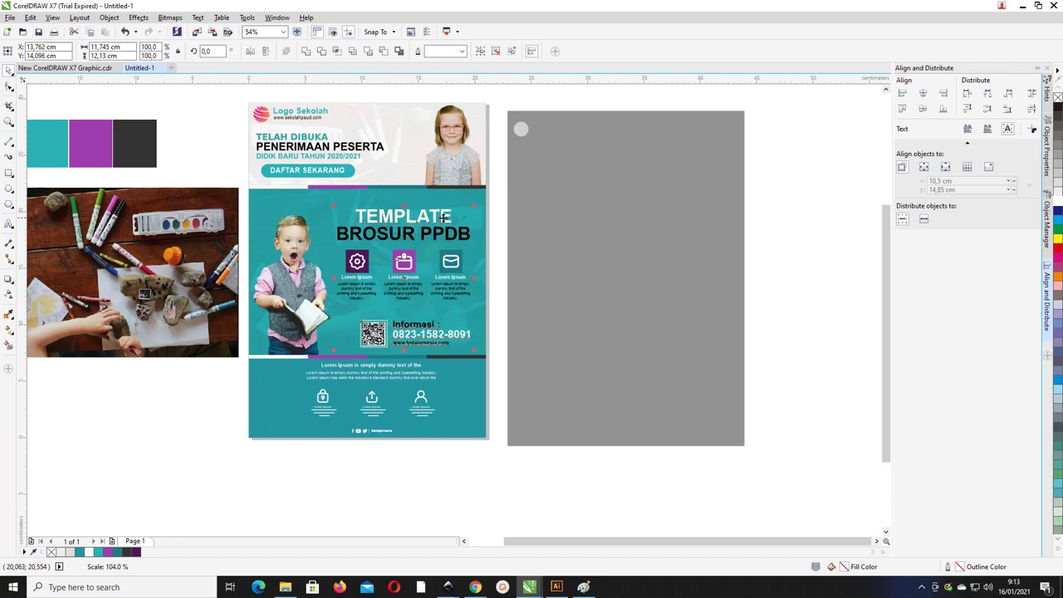
key(Right)
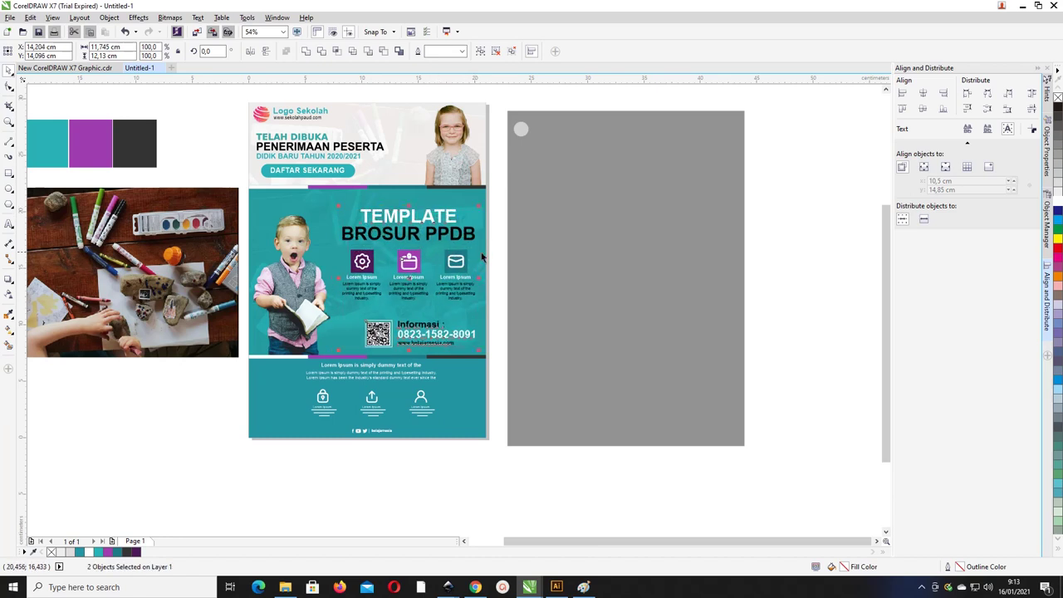
key(Escape)
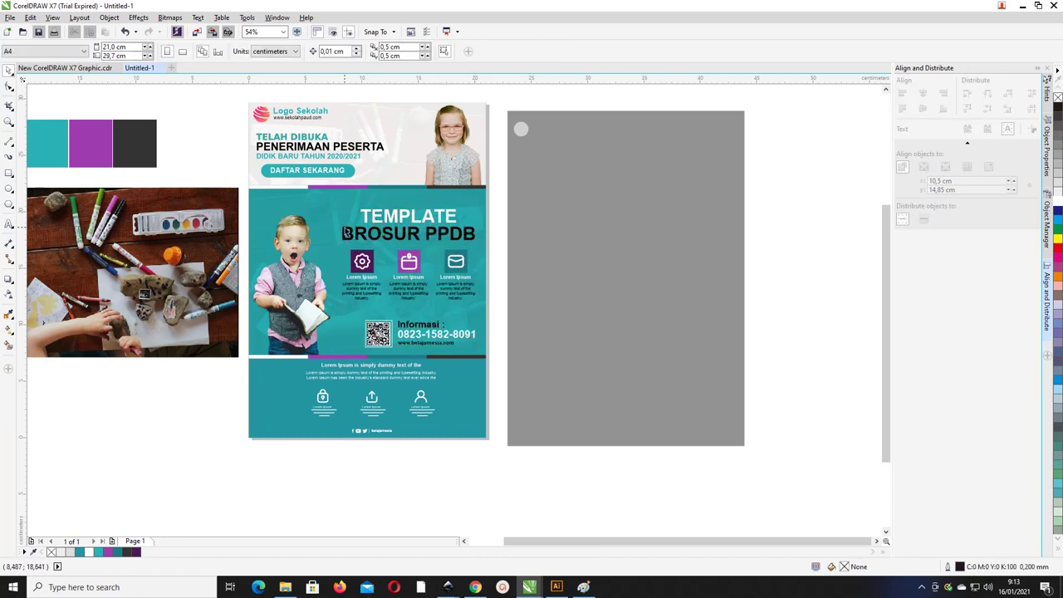
Group all texts and icons in the bottom teal band.
drag(479, 495, 282, 353)
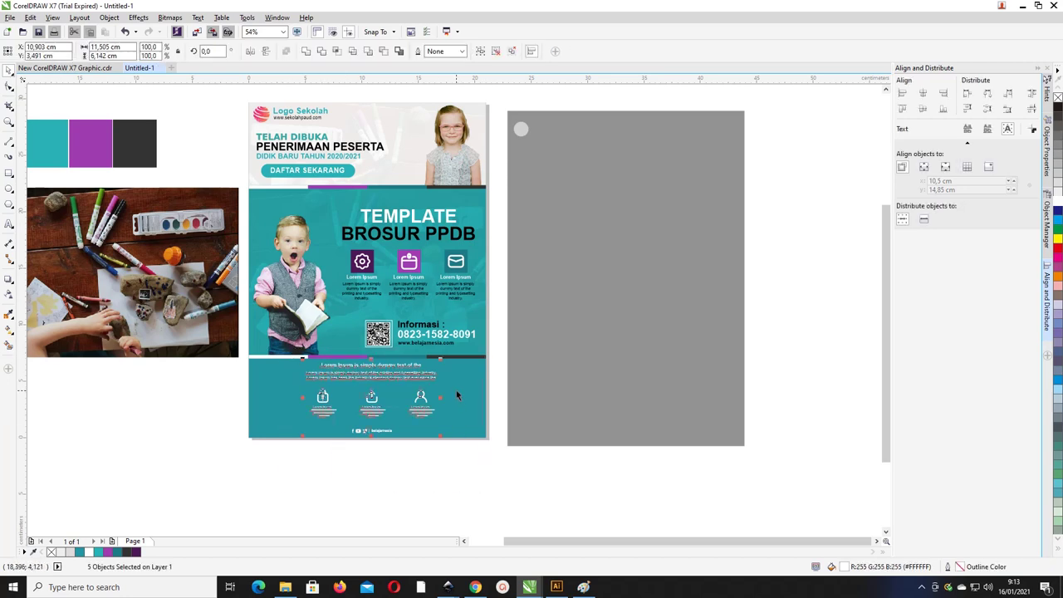
key(ctrl+g)
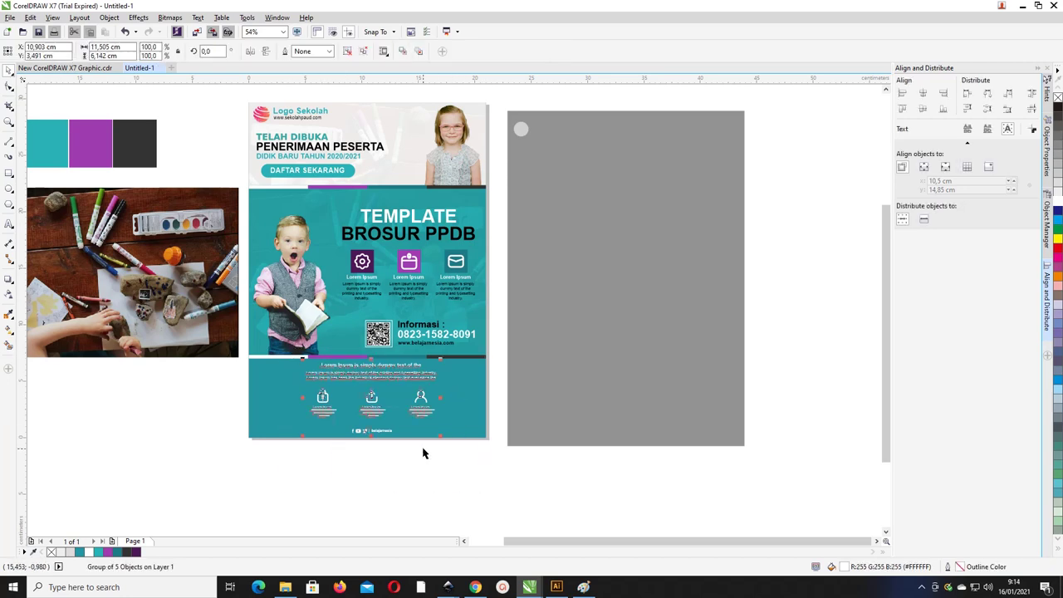